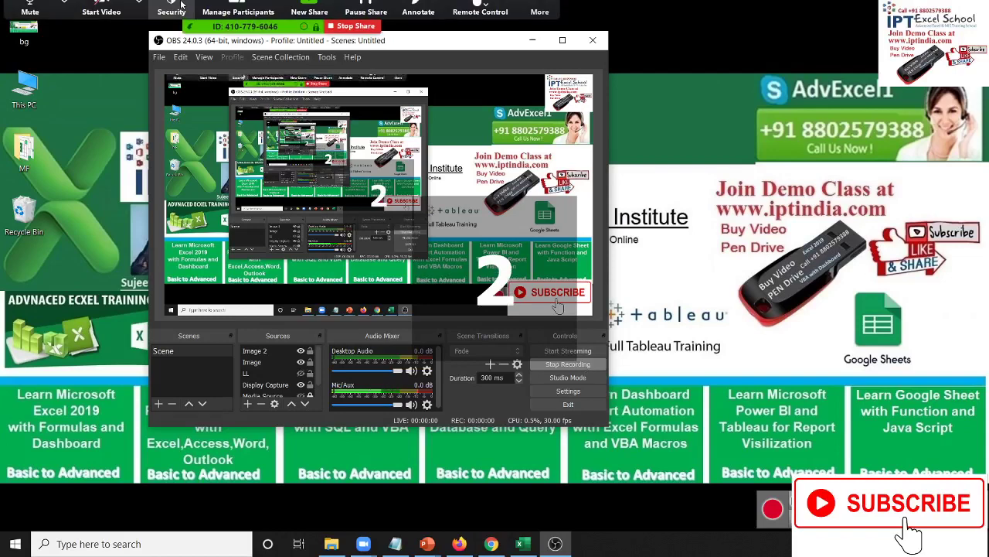
Start the OBS recording, close Zoom's More menu, and minimize the recorder window
click(539, 18)
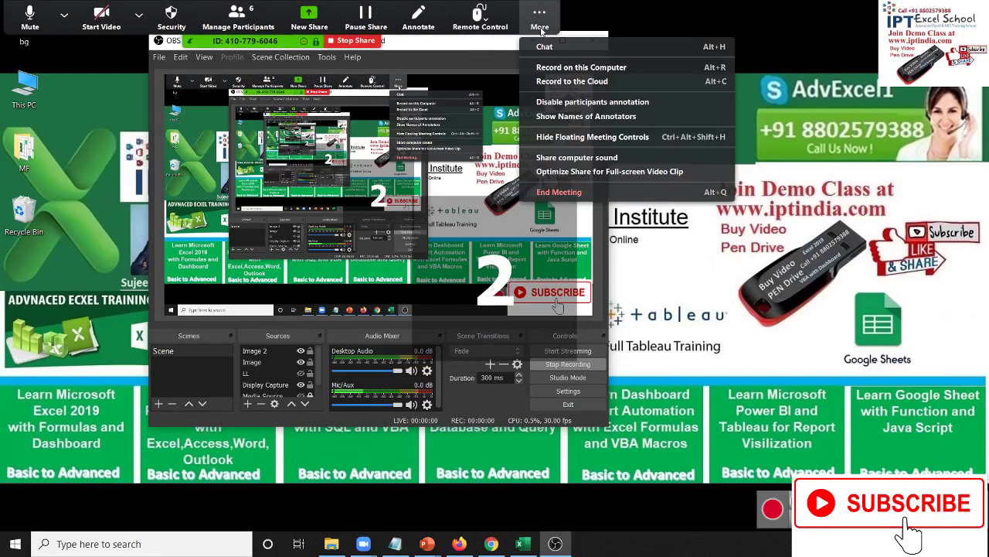
click(560, 68)
click(542, 44)
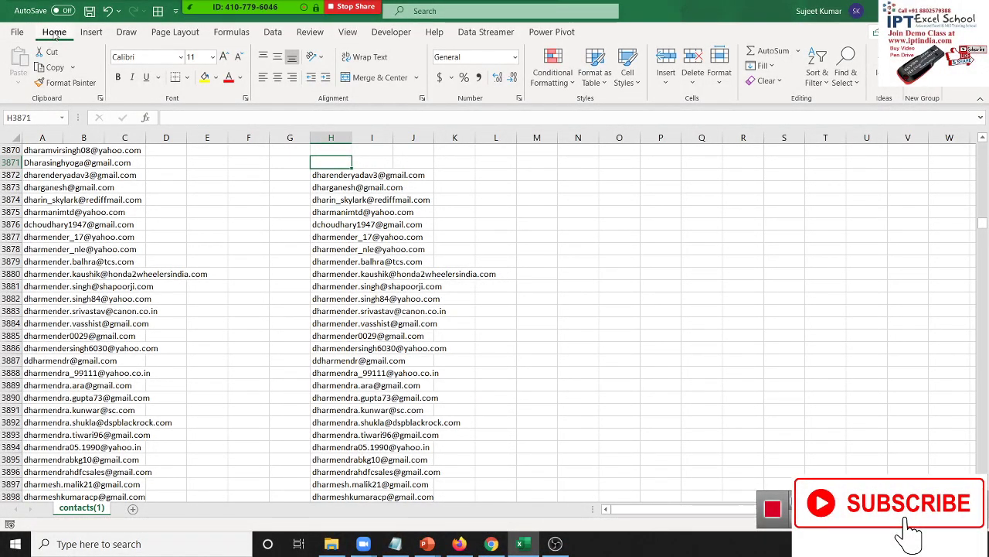
Open the recent Data workbook and bring both Excel workbooks back on screen
click(23, 34)
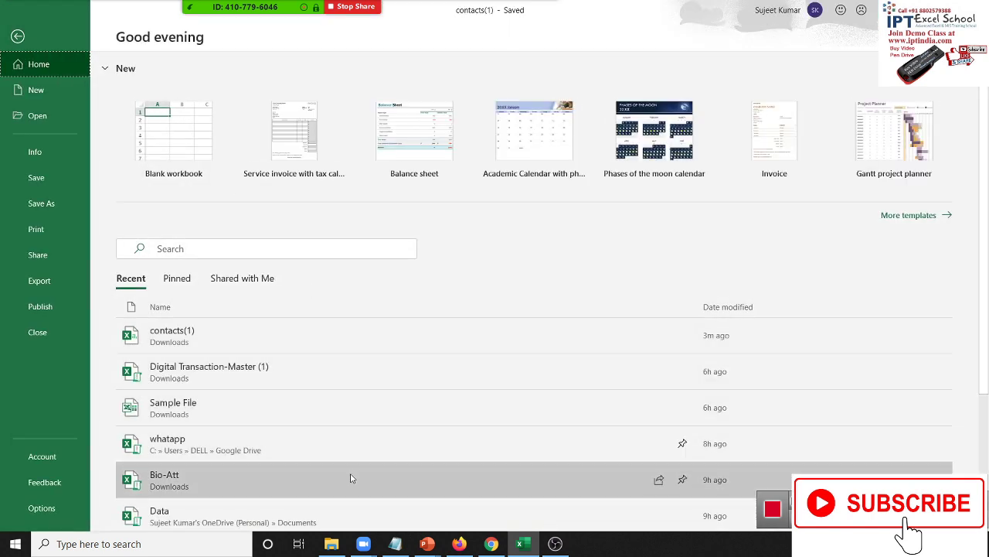
click(338, 510)
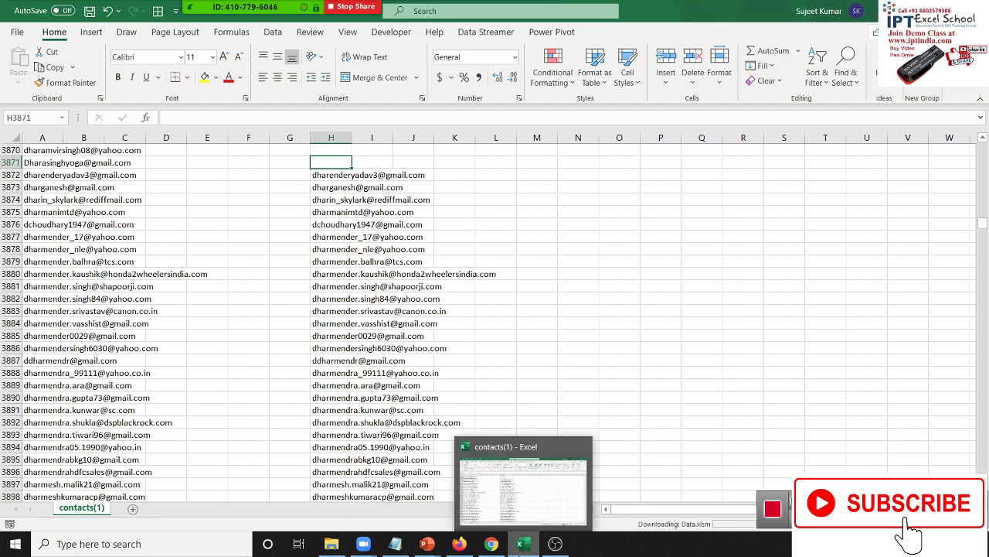
click(523, 544)
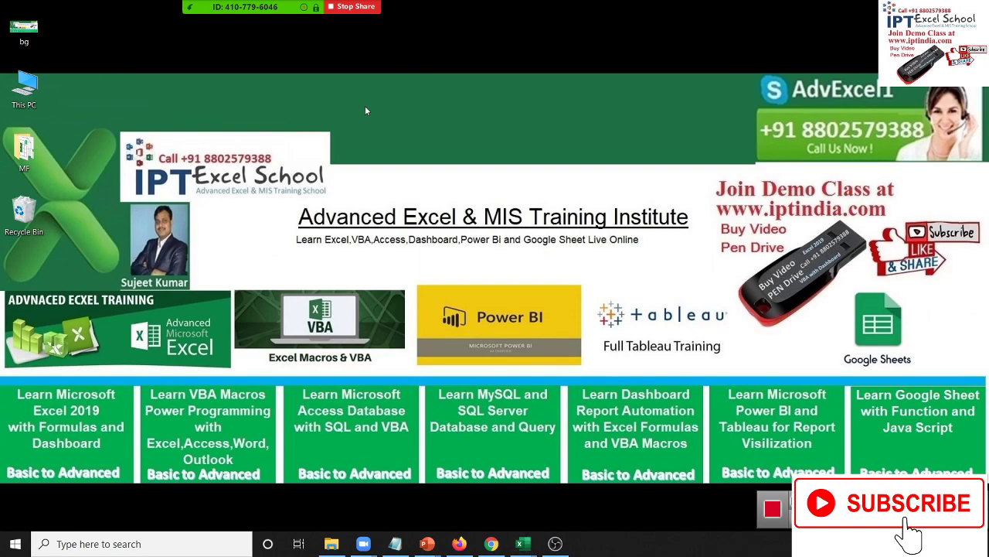
key(super+d)
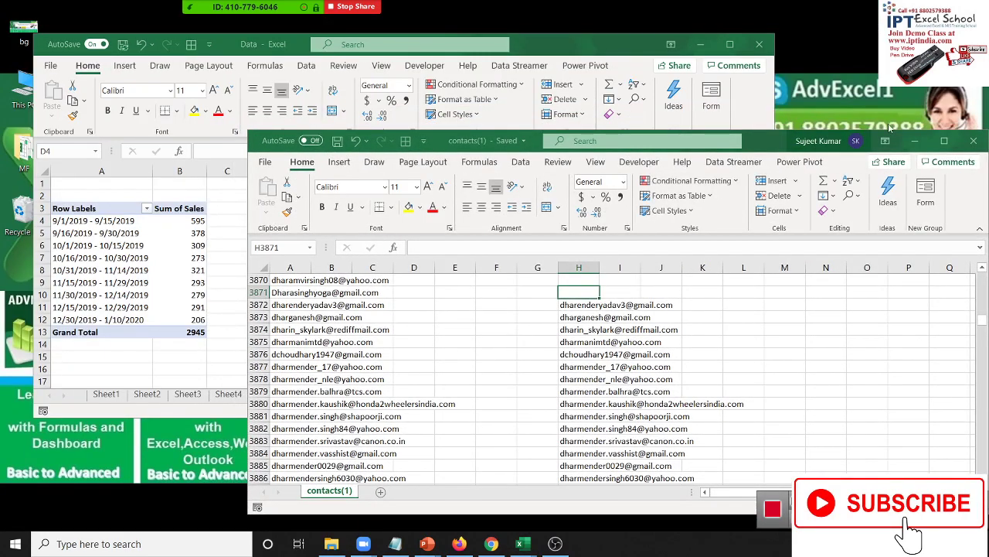
Maximize the Data window and look through the pivots on Sheet4, Sheet3, Sheet2, Sheet1 and Sheet5
click(944, 140)
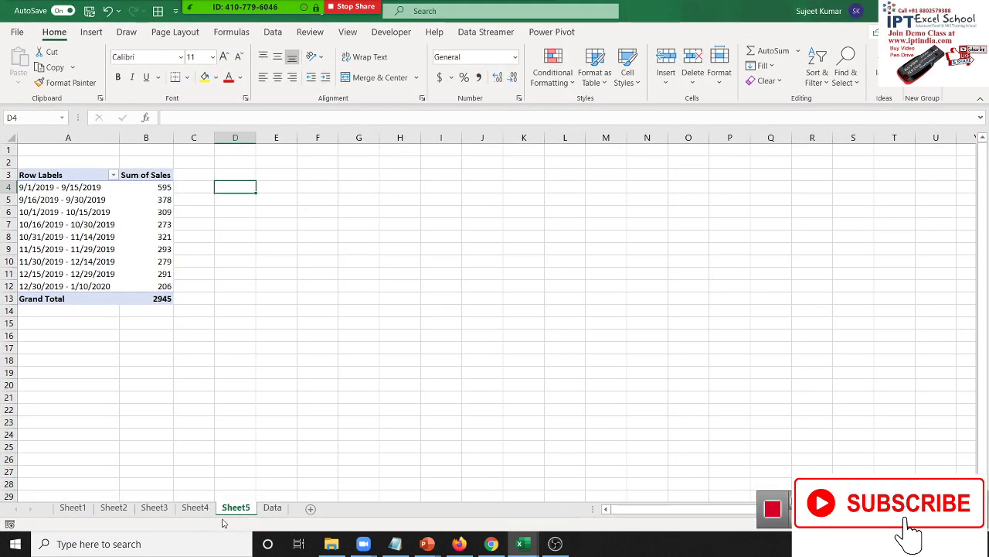
click(209, 512)
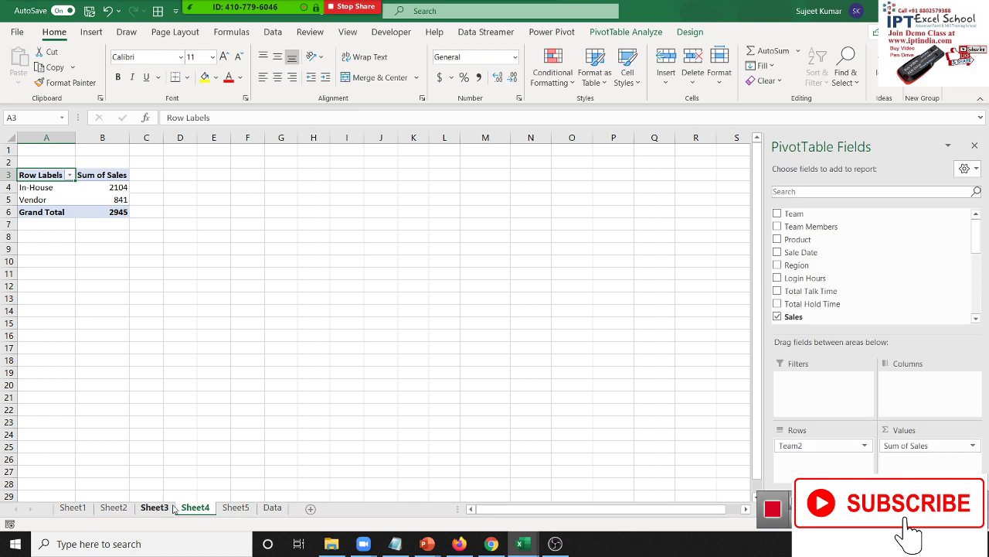
click(159, 510)
click(102, 508)
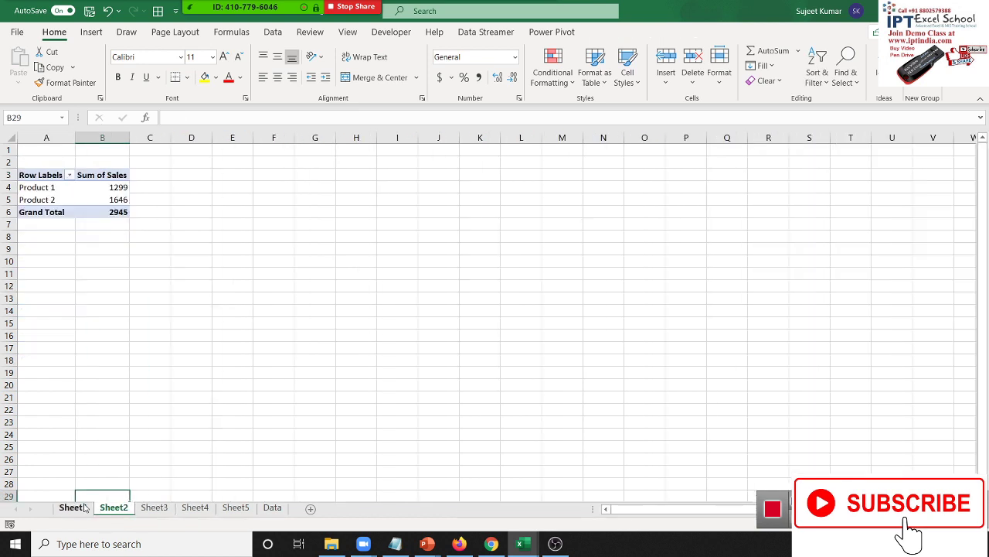
click(83, 509)
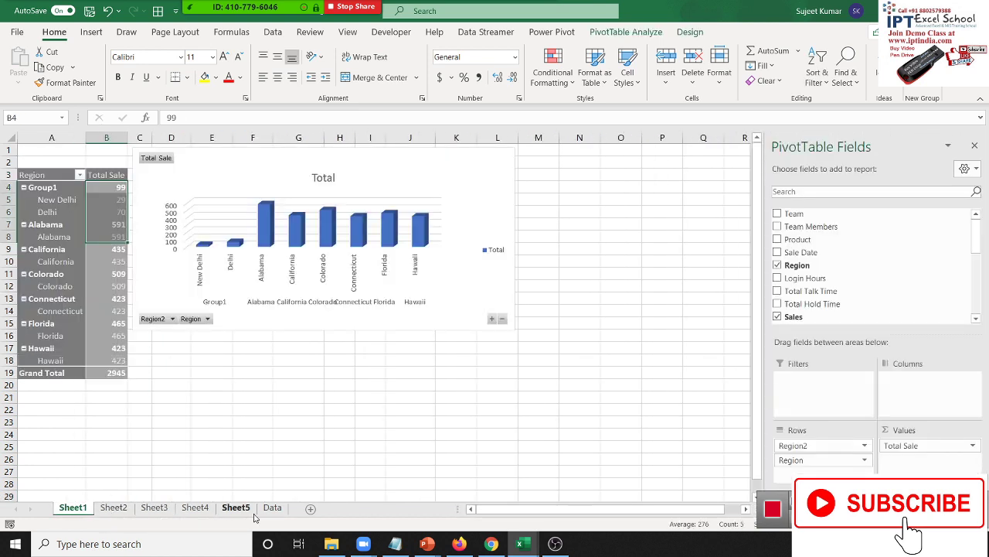
click(250, 514)
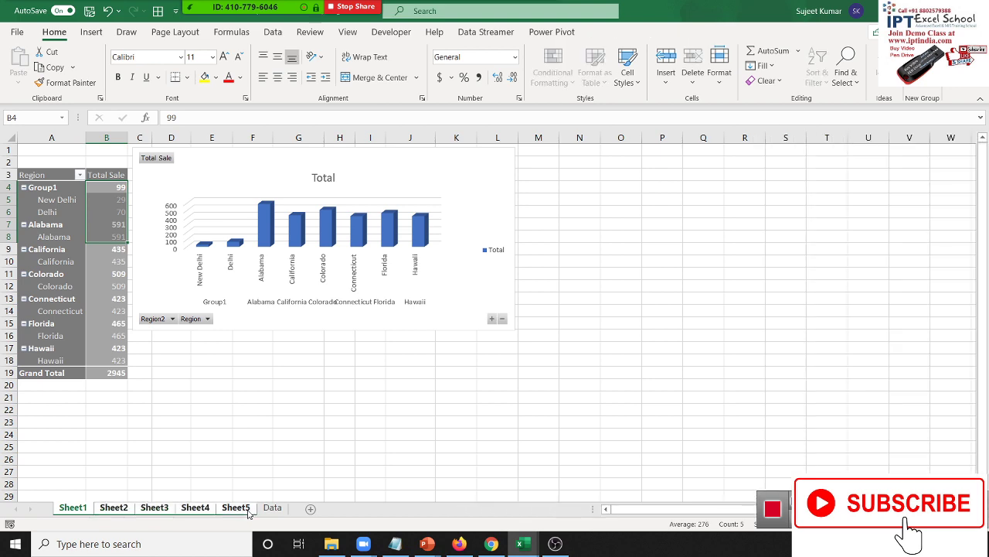
Delete Sheet5 and confirm its permanent removal
right_click(249, 504)
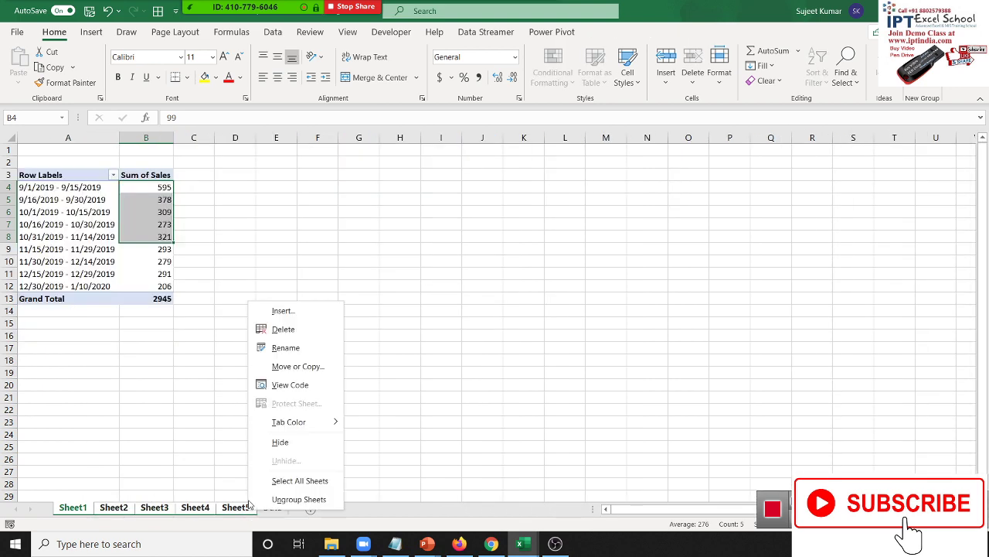
click(307, 328)
click(472, 308)
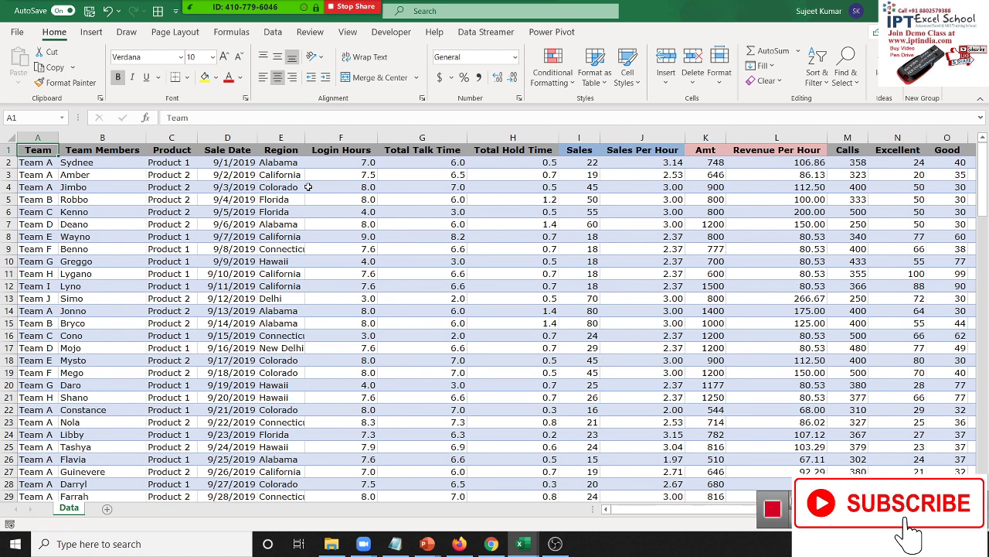
click(194, 199)
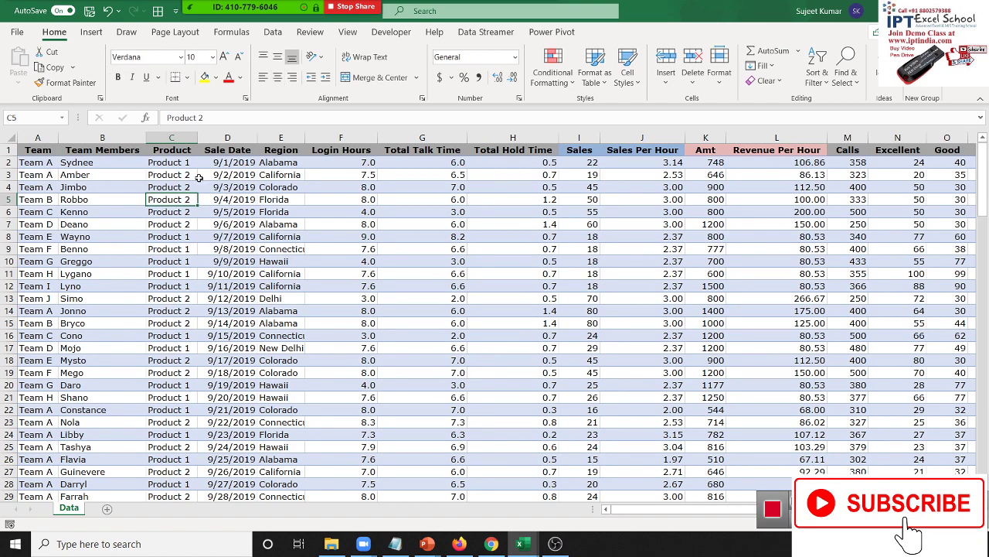
key(Up)
key(Up)
key(Up)
key(Up)
key(Home)
key(ctrl+Right)
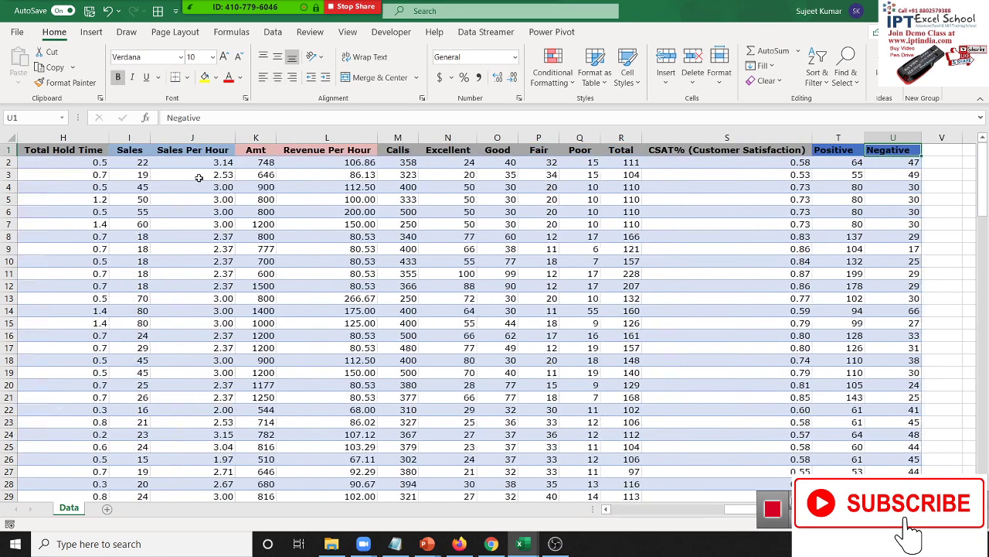
key(ctrl+Left)
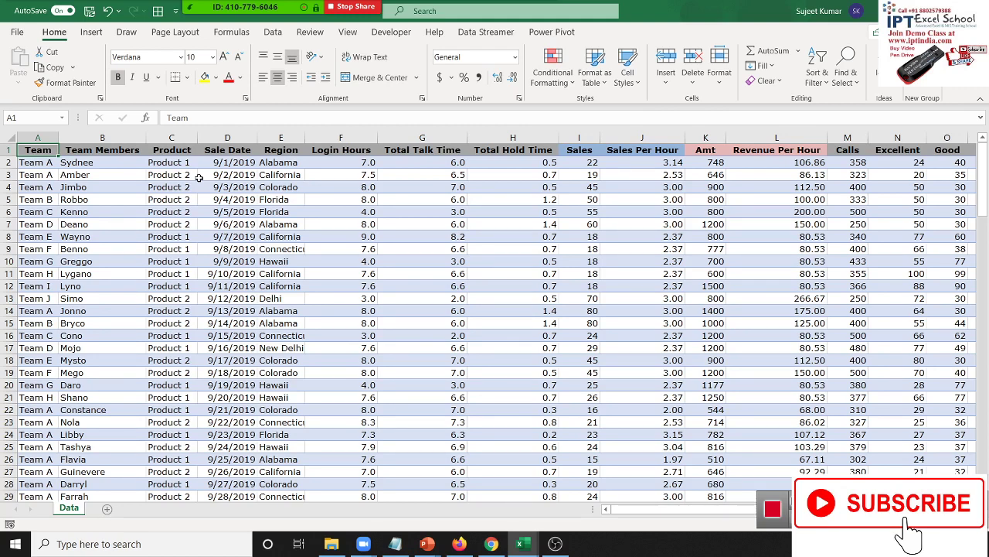
key(Right)
key(Right)
key(Left)
key(Left)
key(Right)
key(Right)
key(Right)
key(Right)
key(Right)
key(Right)
key(Right)
key(Right)
key(Right)
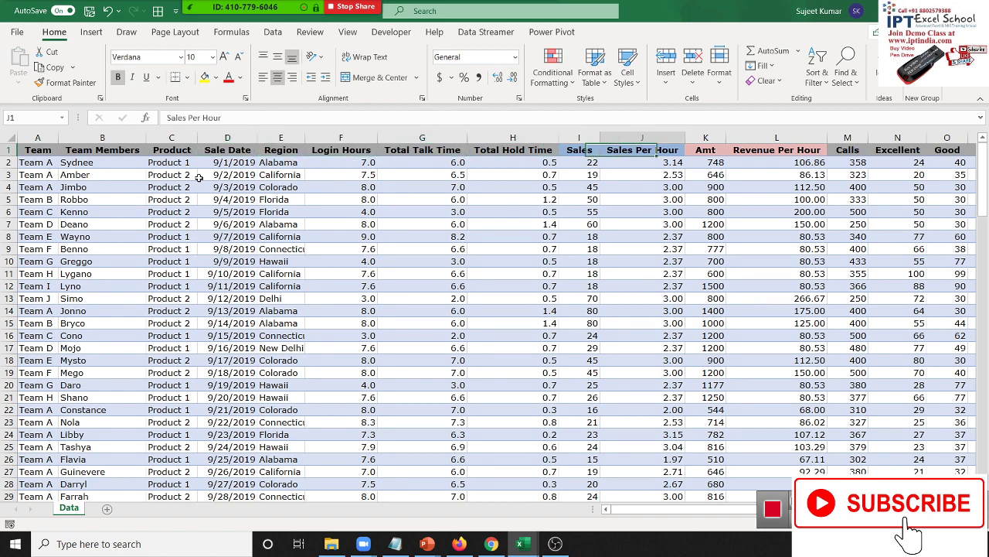
key(Right)
key(Right)
key(Right)
key(Right)
key(Right)
key(Right)
key(Right)
key(Right)
key(Right)
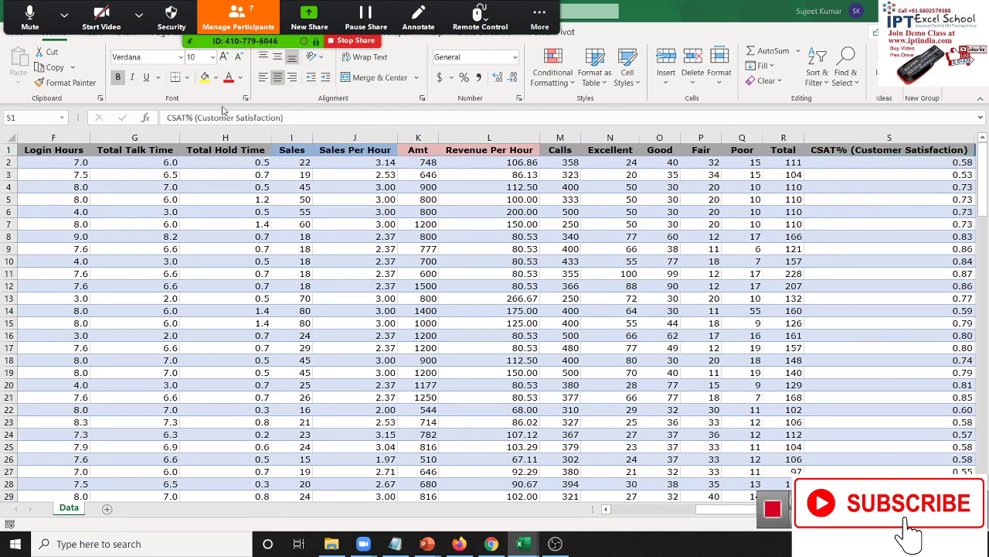
key(Right)
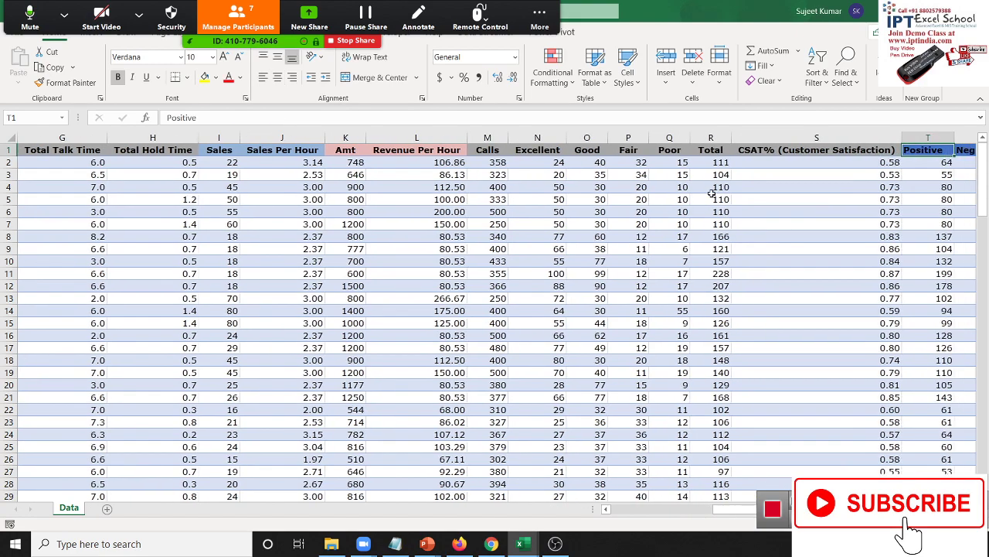
key(Right)
key(ctrl+Left)
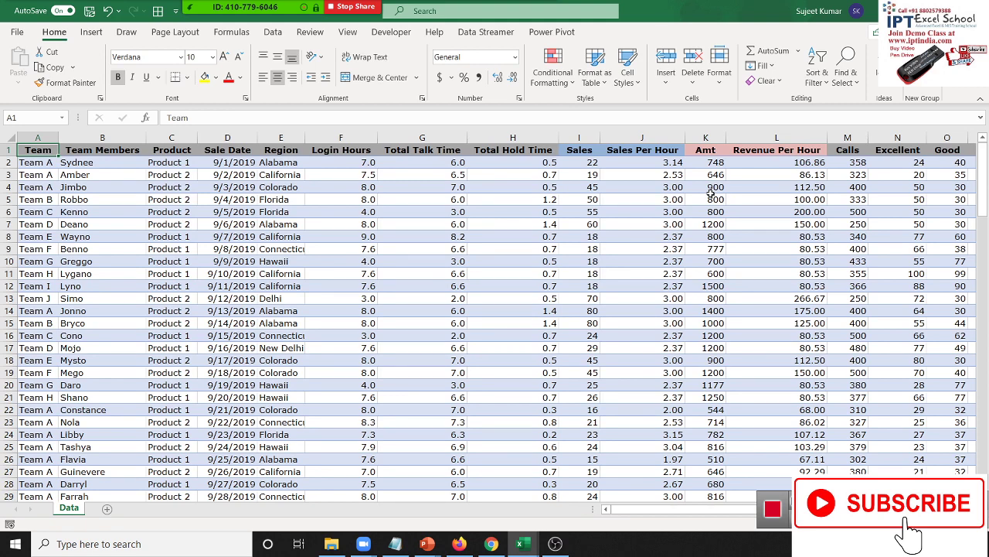
key(Right)
key(Right)
key(Right)
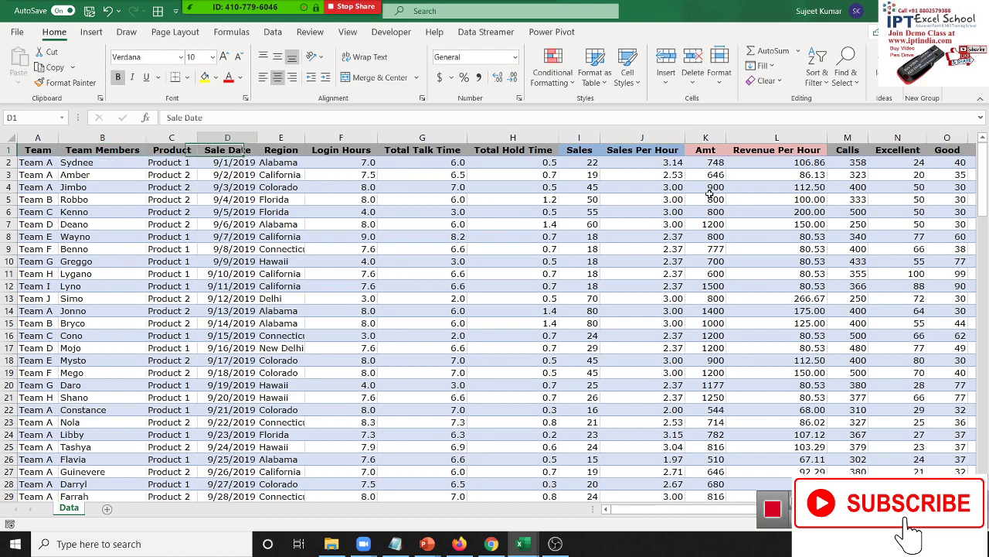
key(Right)
key(Right)
key(Right)
key(Right)
key(Right)
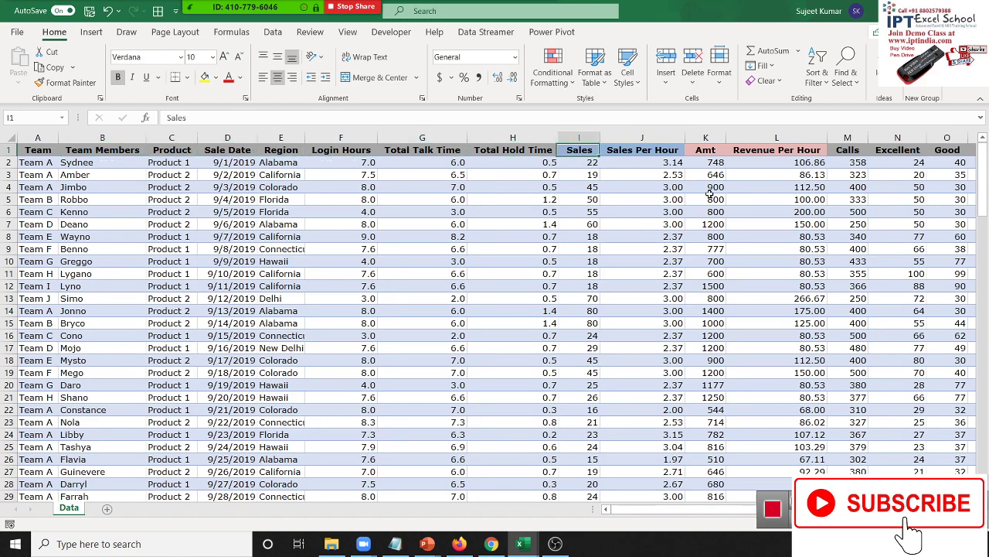
key(Right)
key(Right)
key(Right)
key(Right)
key(Right)
key(Right)
key(Right)
key(Right)
key(Right)
key(Right)
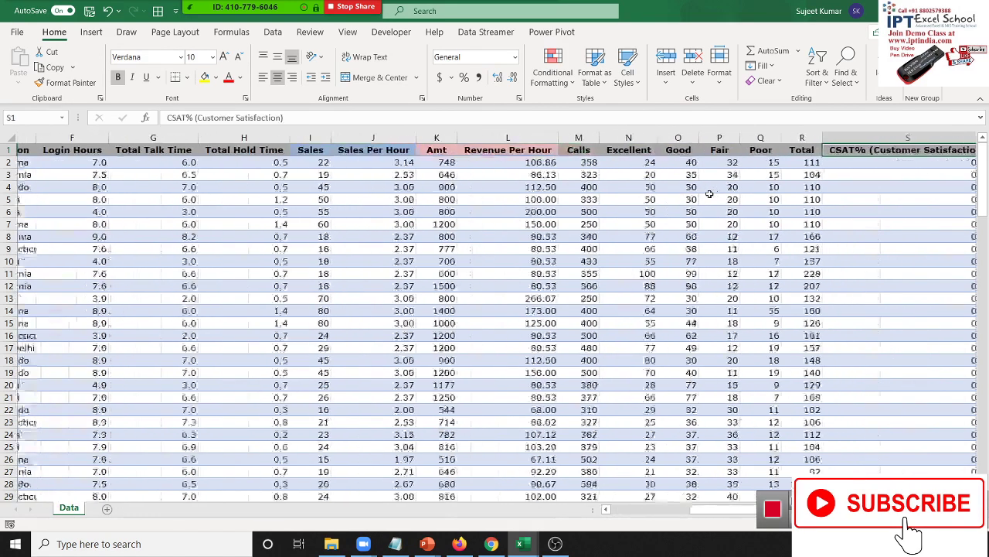
key(Right)
key(Right)
key(Left)
key(Left)
key(Left)
key(Left)
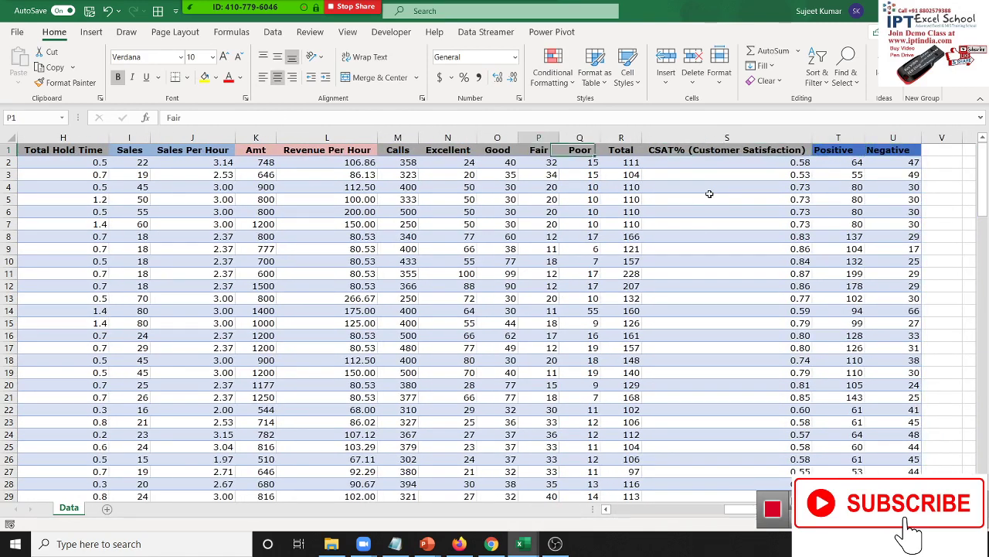
key(ctrl+Left)
key(Right)
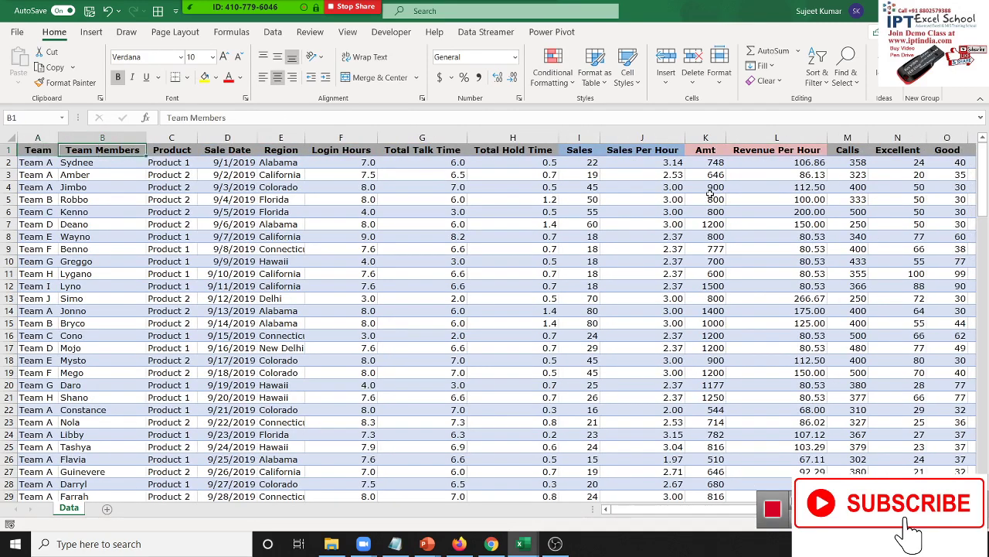
key(Left)
key(Right)
key(Right)
key(Right)
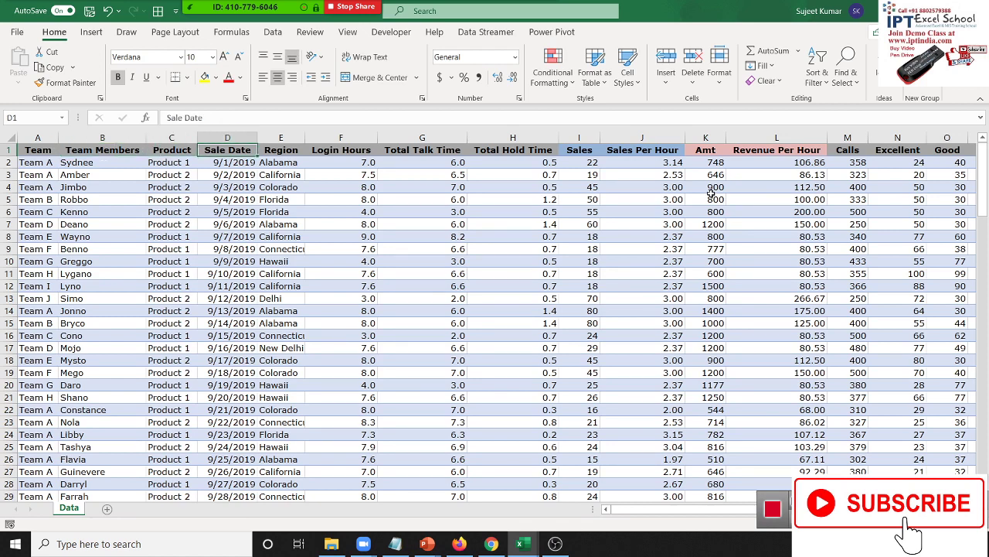
key(Right)
key(Right)
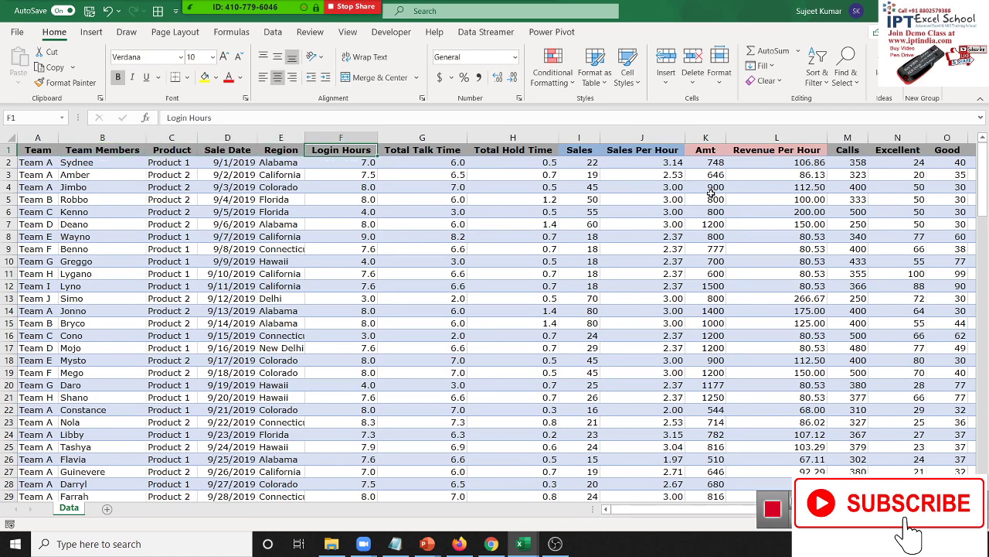
key(Right)
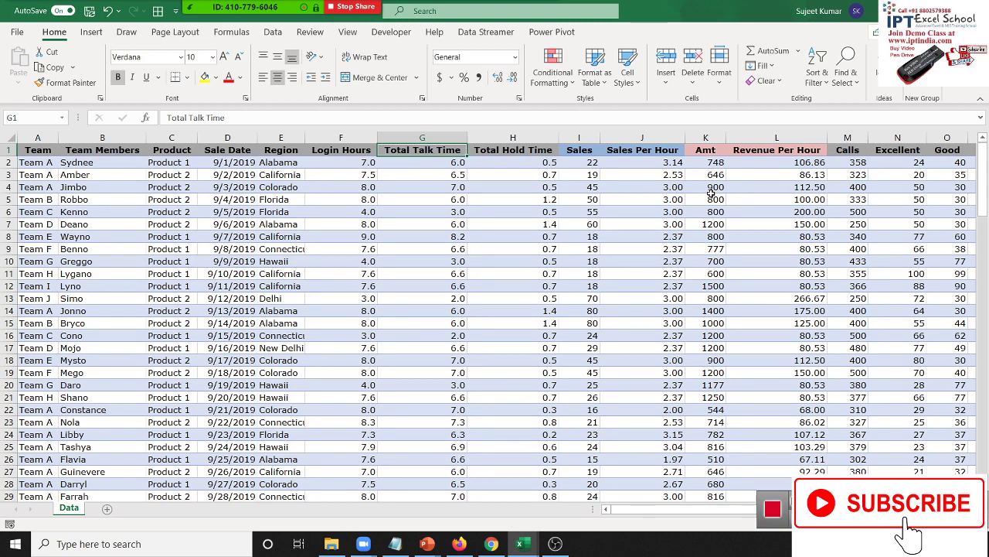
key(Right)
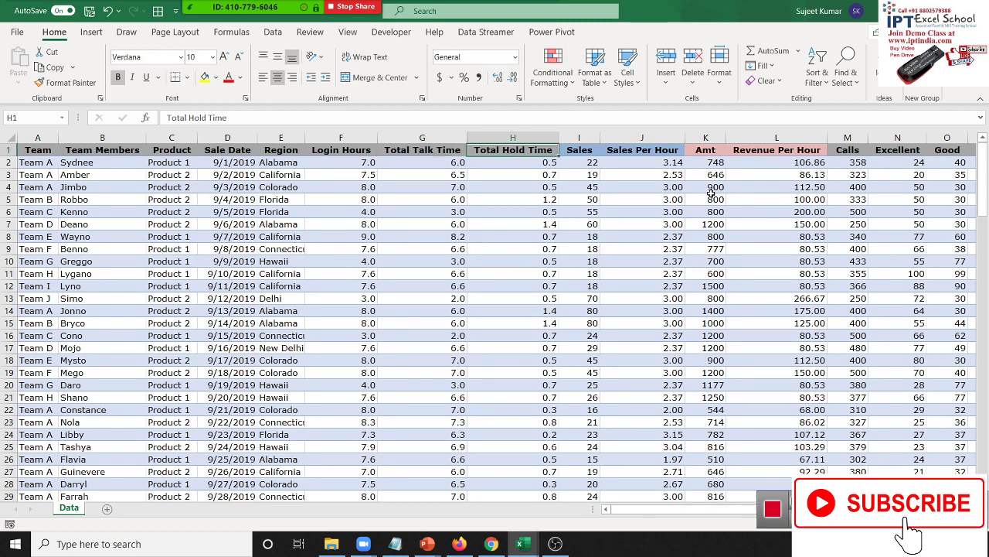
key(Right)
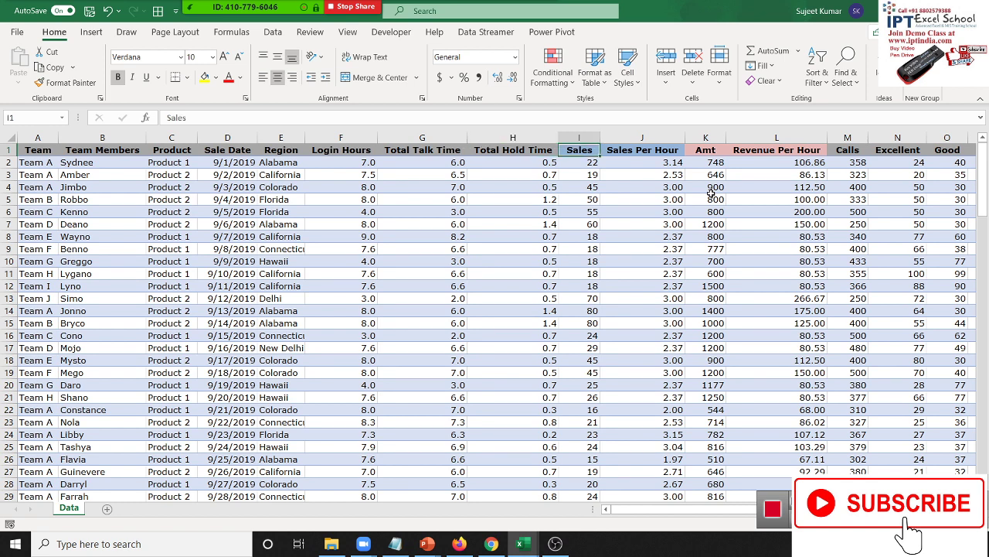
key(Down)
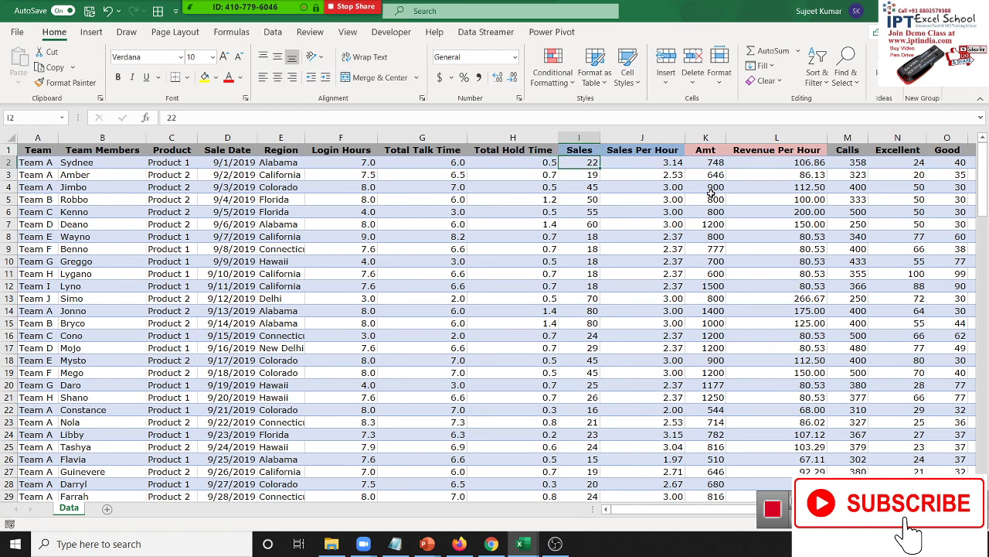
key(Right)
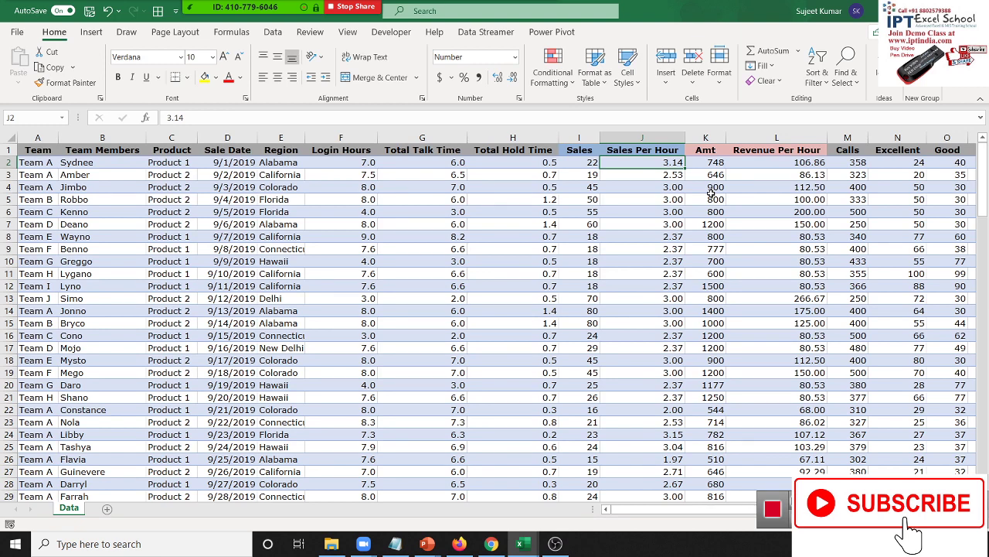
key(Right)
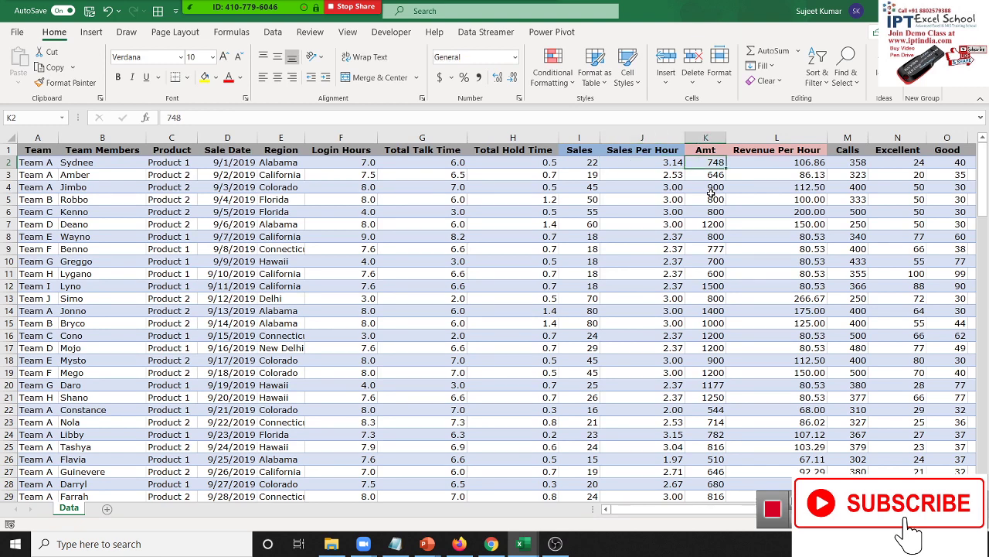
key(Right)
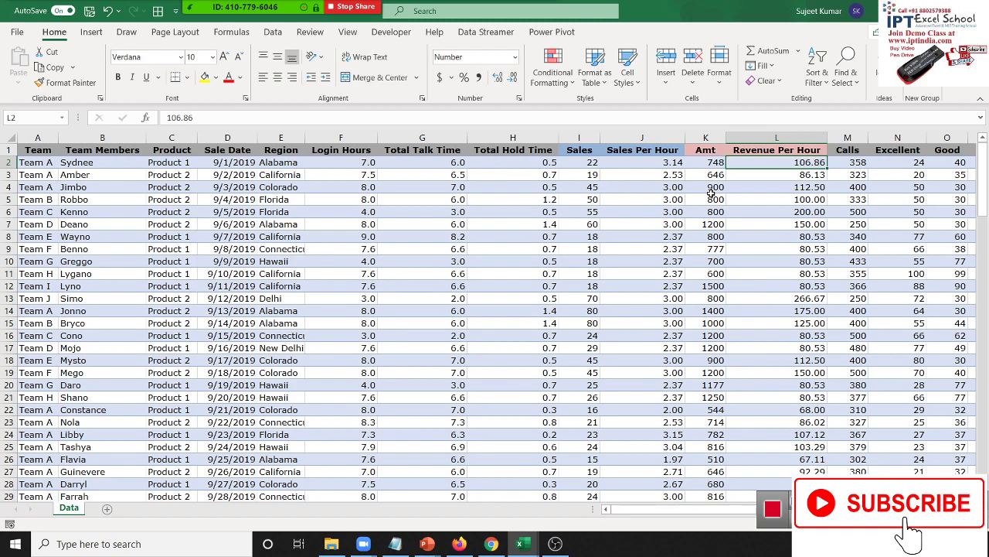
key(Right)
key(Right)
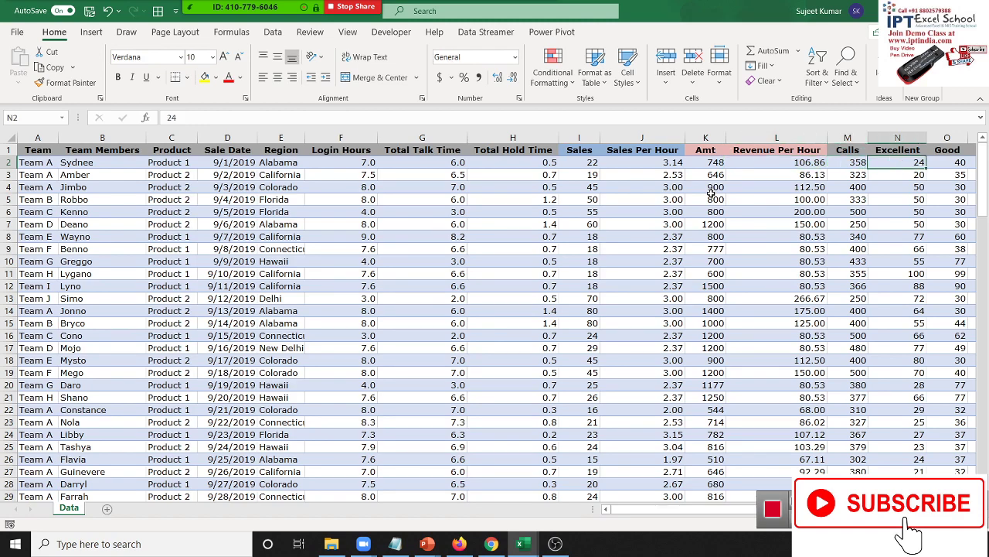
key(Right)
key(Right)
key(Right)
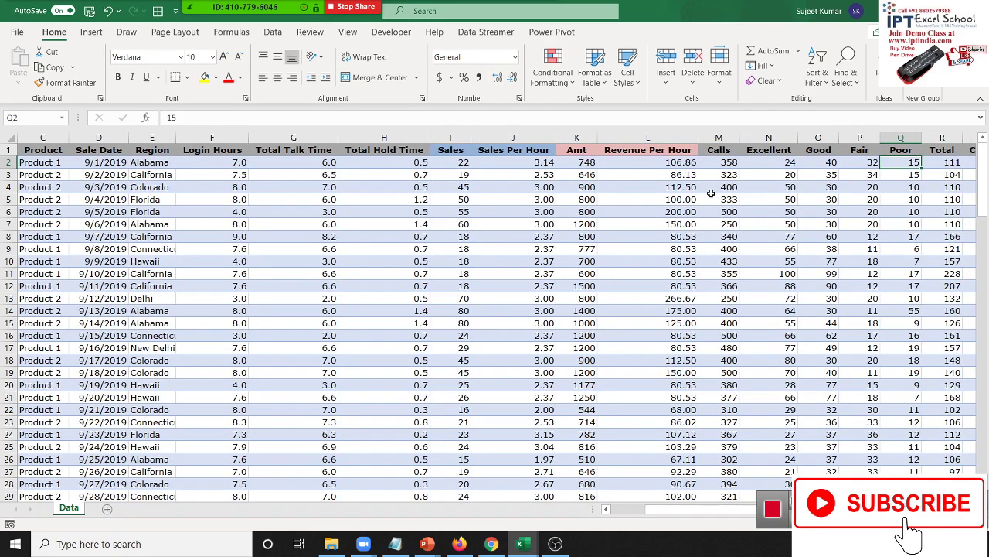
key(Left)
key(Left)
key(Left)
key(Left)
key(Left)
key(Right)
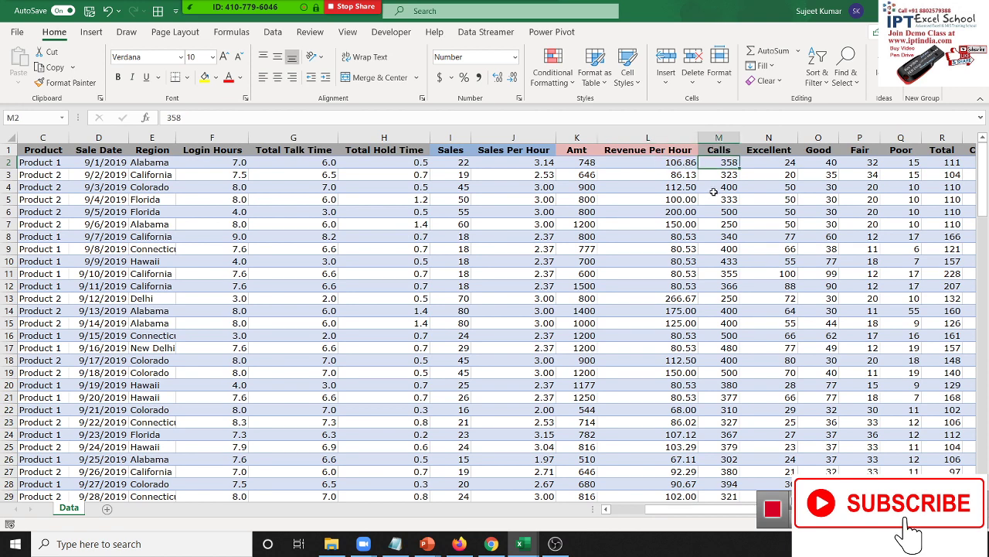
key(Right)
key(Right)
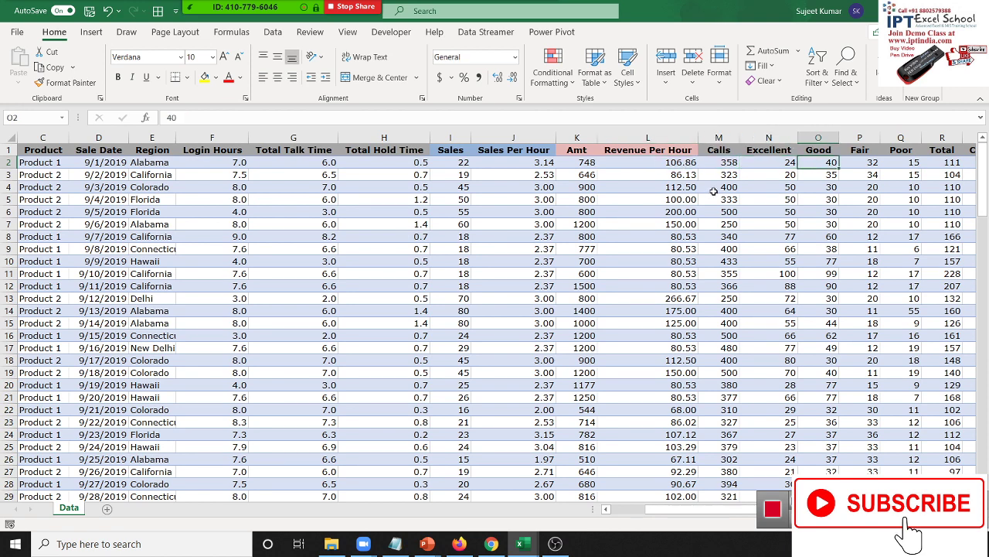
key(Right)
key(Right)
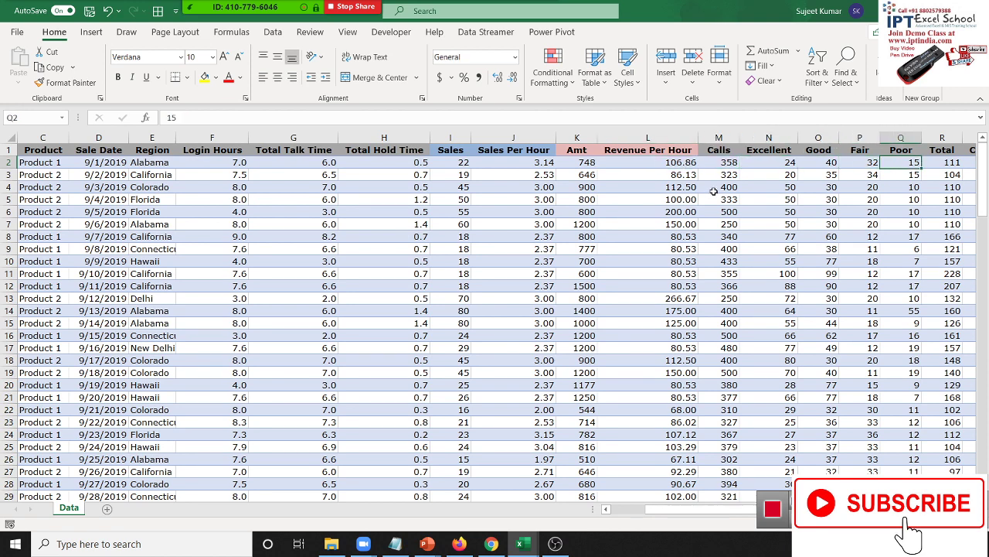
key(Right)
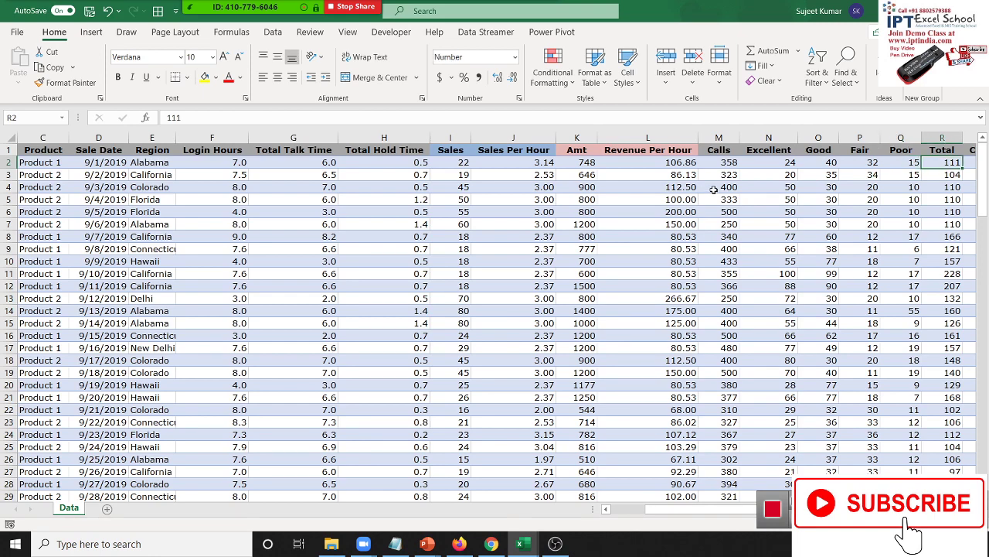
key(Right)
key(Left)
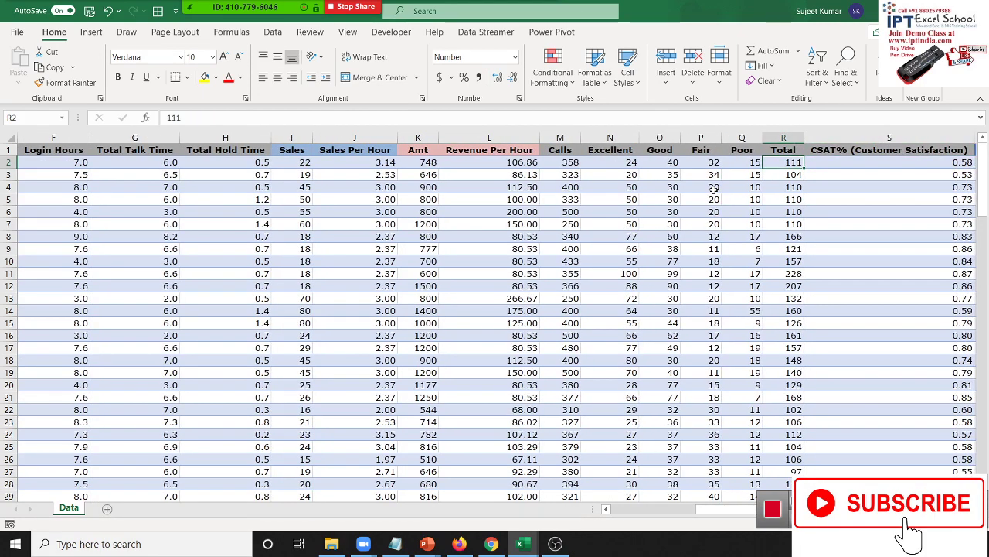
key(Right)
key(Right)
key(Left)
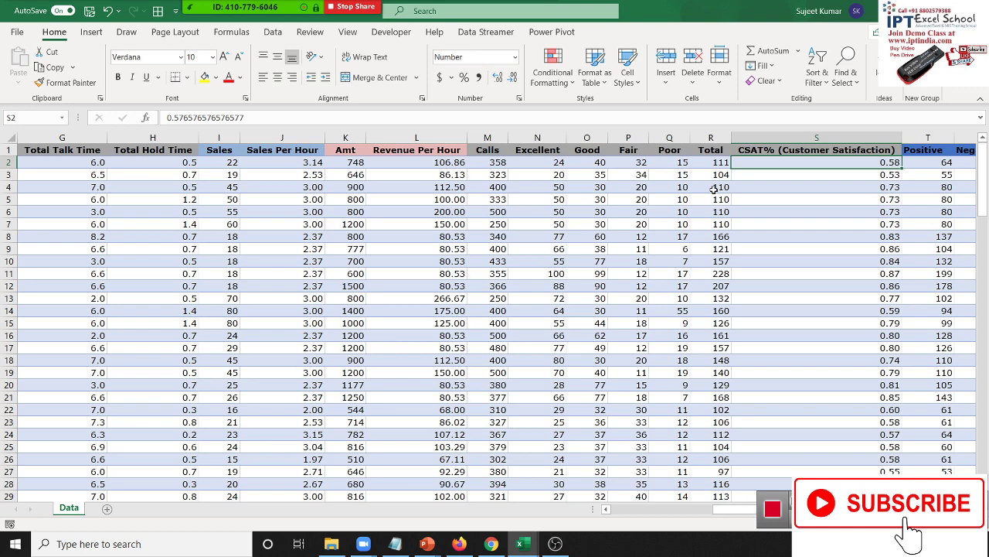
key(Right)
key(Right)
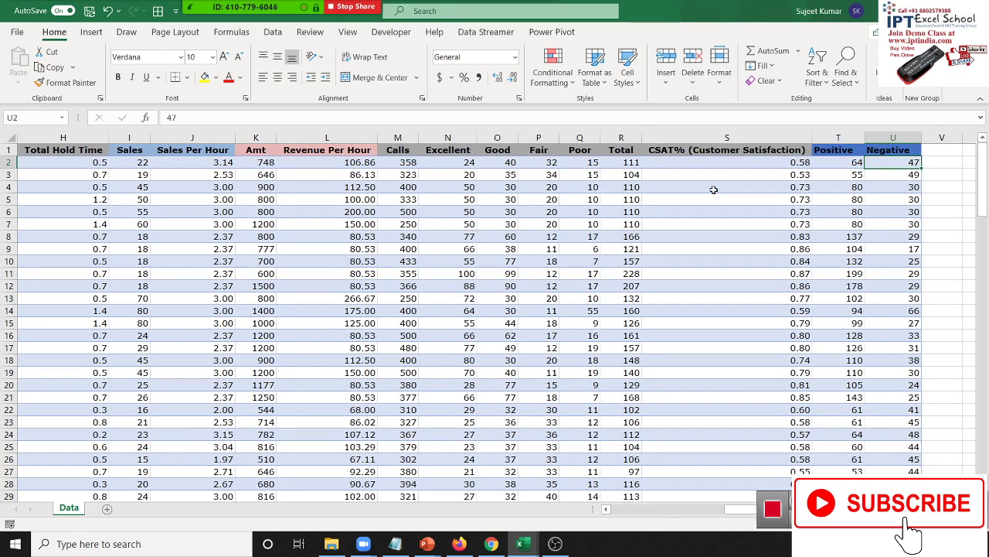
key(shift+Left)
key(shift+Right)
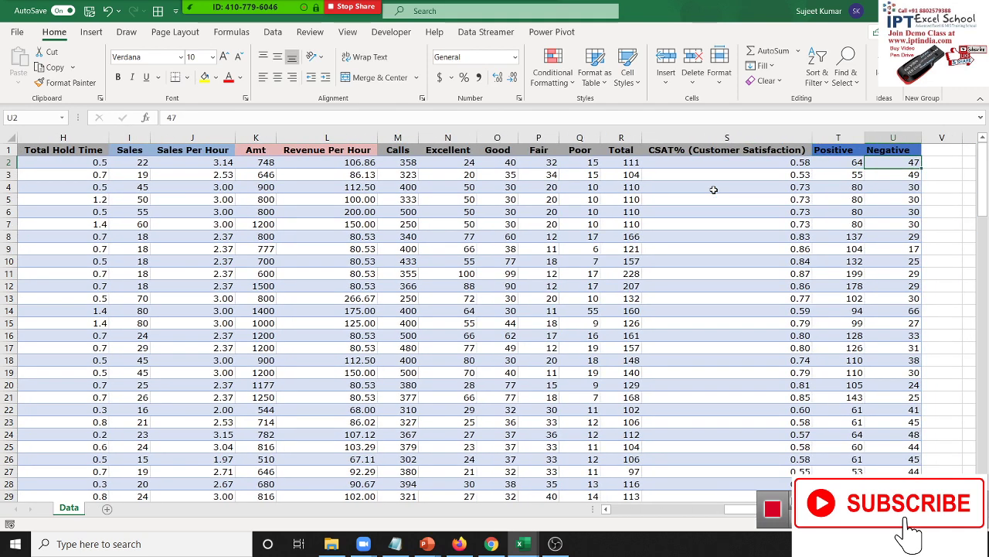
key(Left)
key(Left)
key(Home)
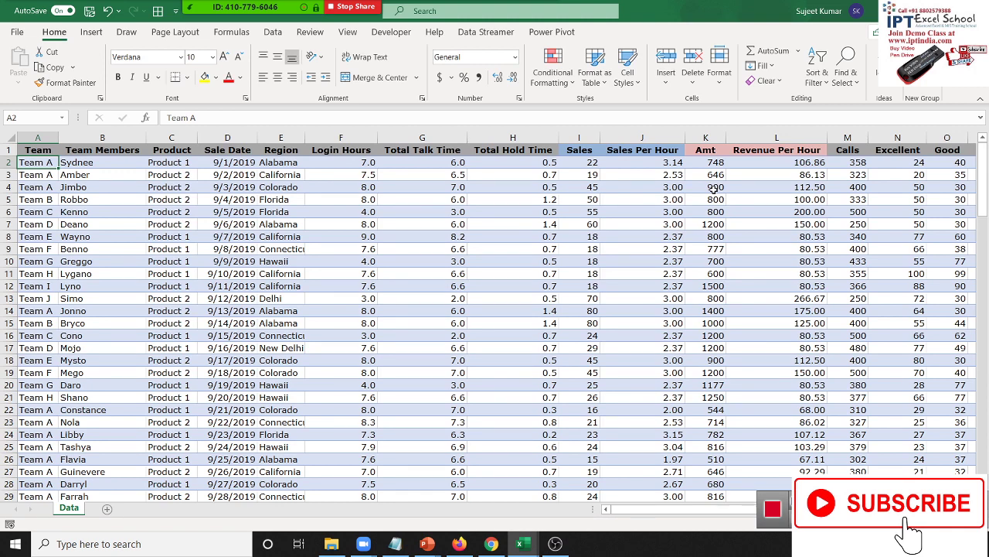
click(776, 211)
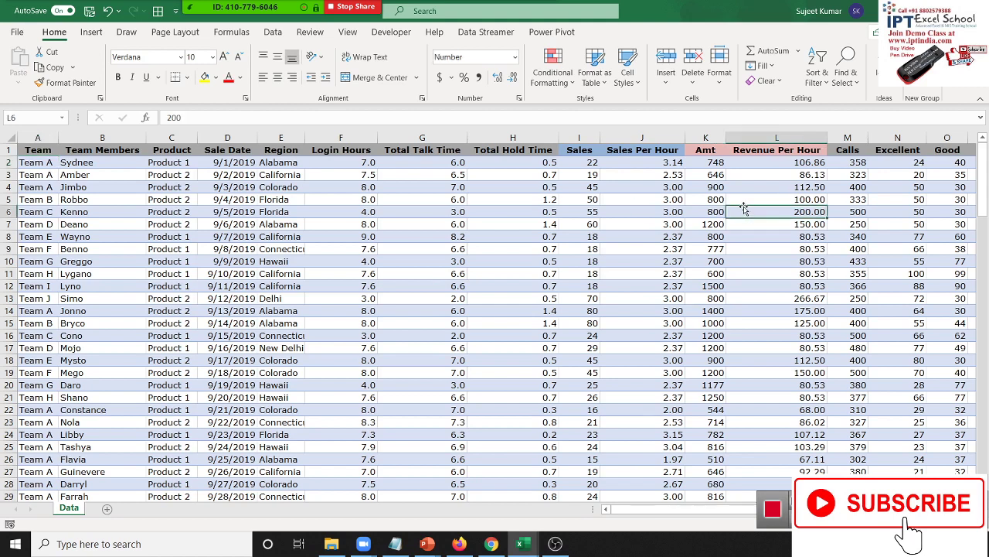
click(506, 151)
mouse_move(510, 150)
mouse_down()
mouse_move(894, 152)
mouse_move(873, 150)
mouse_up()
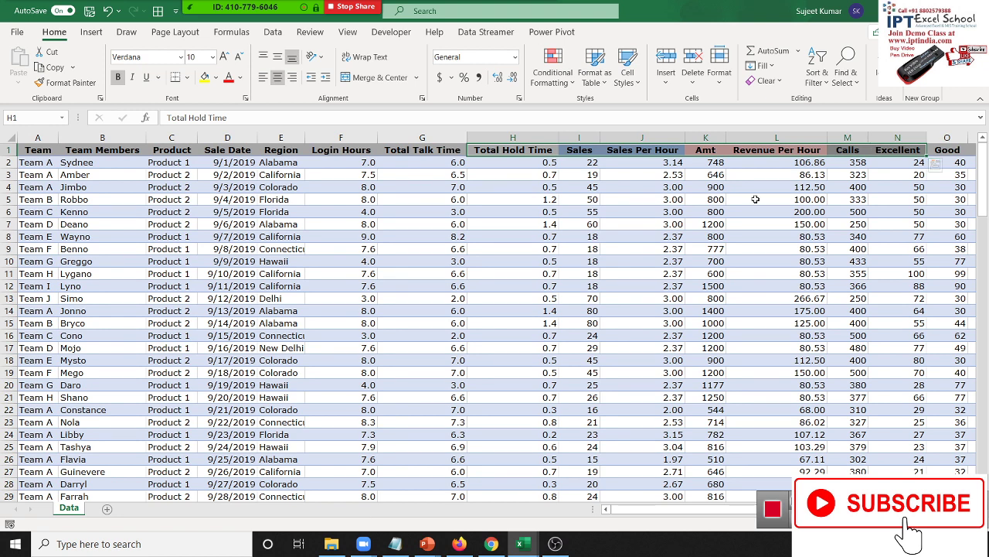
click(635, 223)
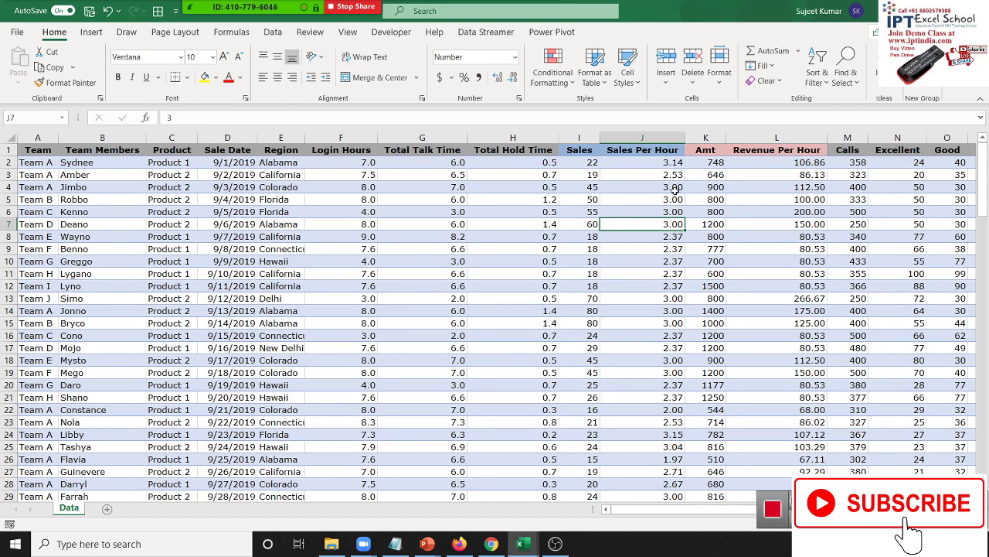
drag(655, 150, 796, 153)
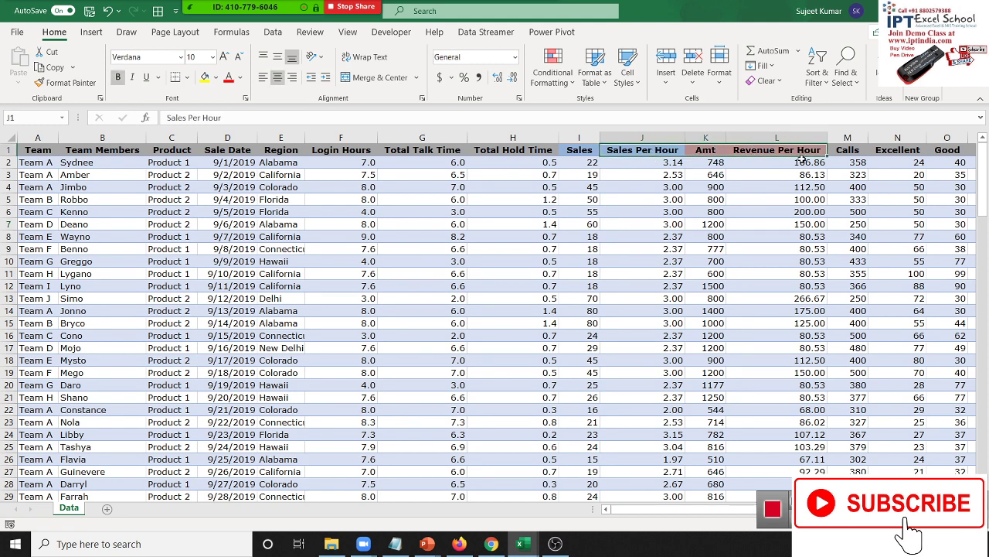
click(247, 248)
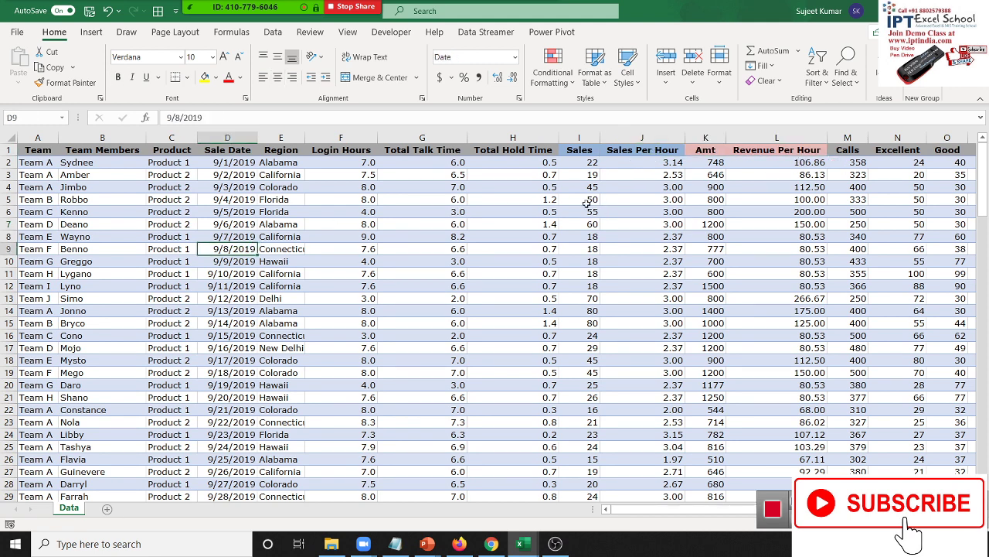
click(12, 335)
right_click(13, 337)
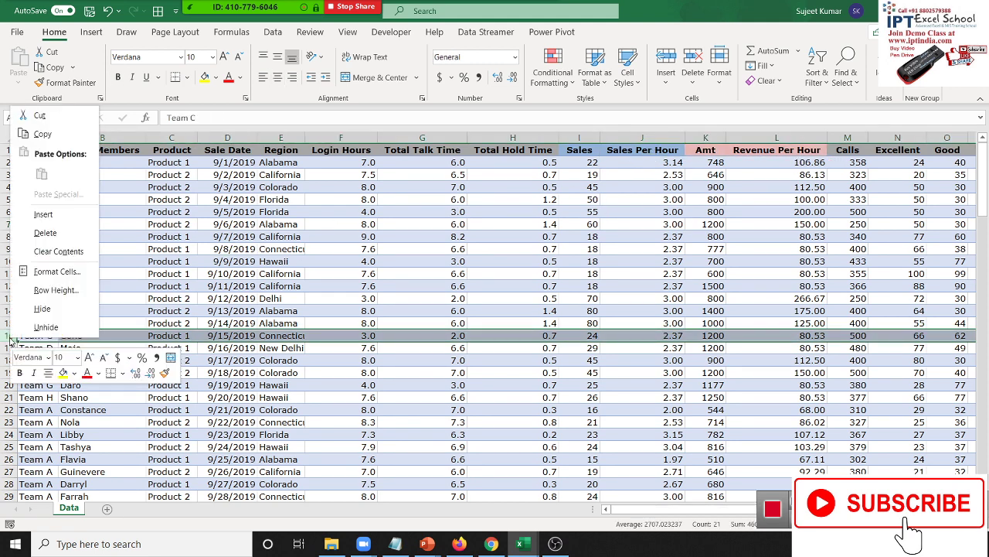
click(62, 216)
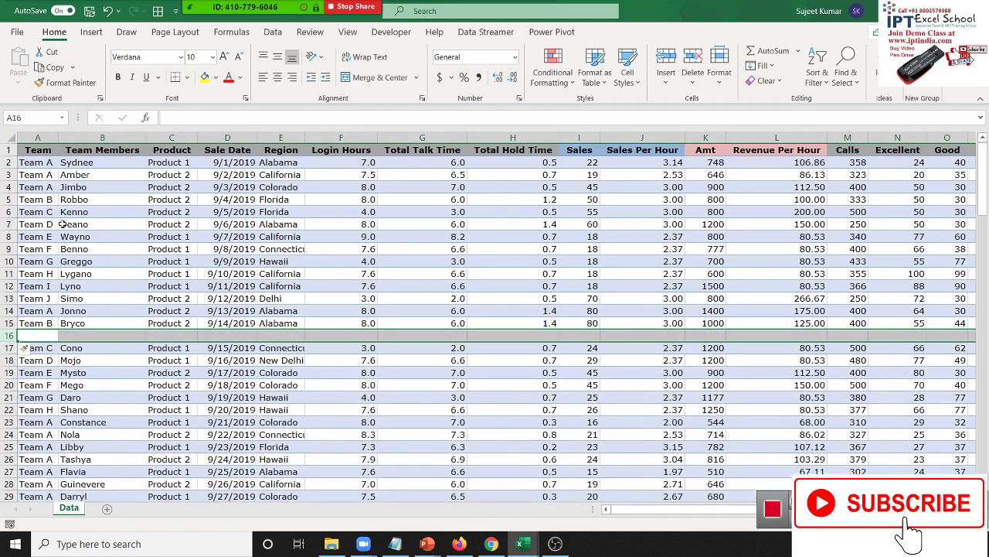
click(65, 235)
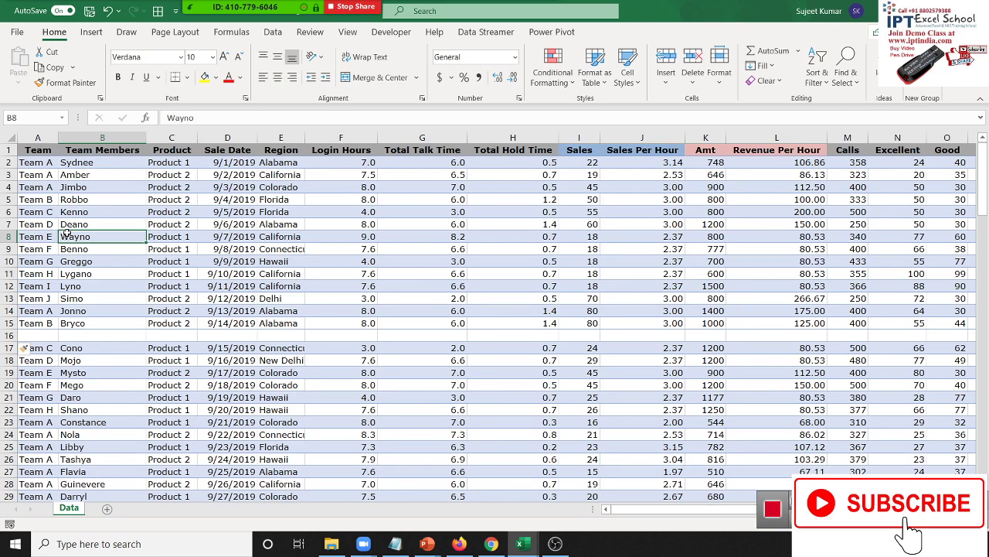
key(ctrl+a)
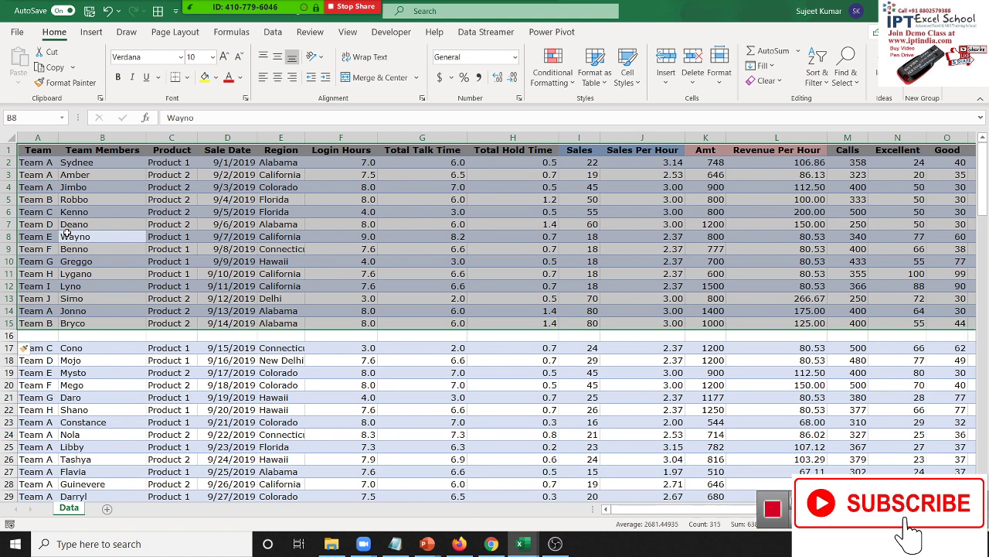
key(ctrl+minus)
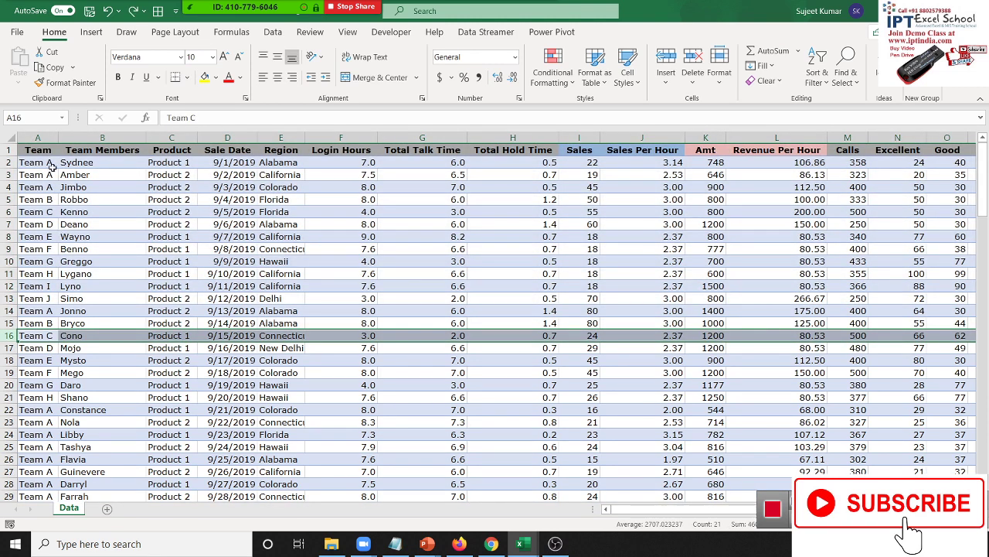
click(48, 150)
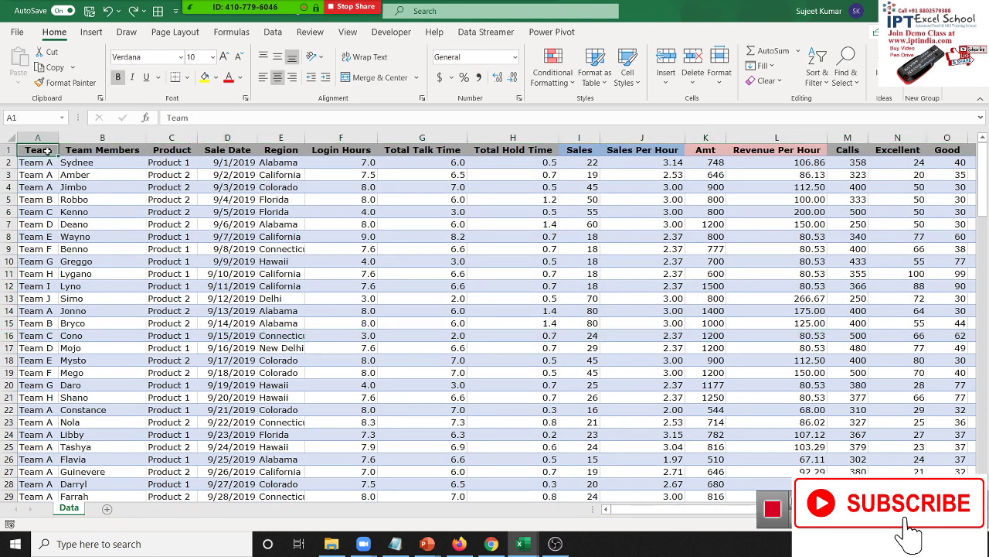
Insert a PivotTable from Data!$A$1:$U$132 on a new worksheet, then return to the Data sheet
click(91, 31)
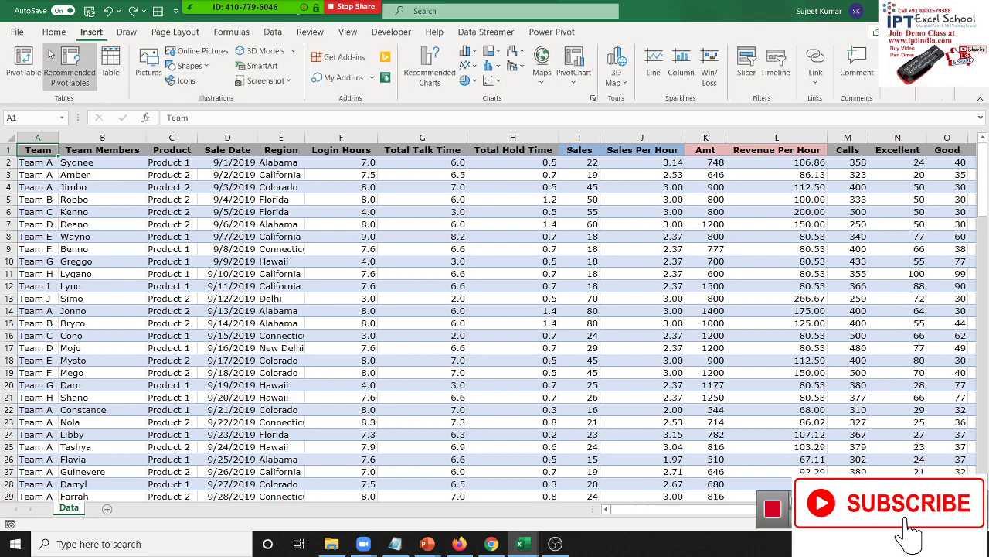
click(23, 65)
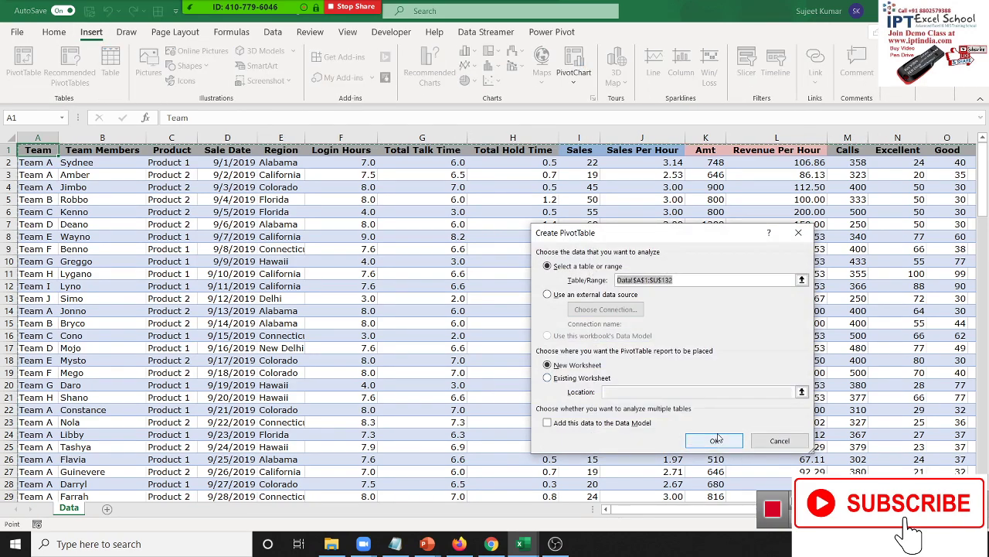
click(715, 441)
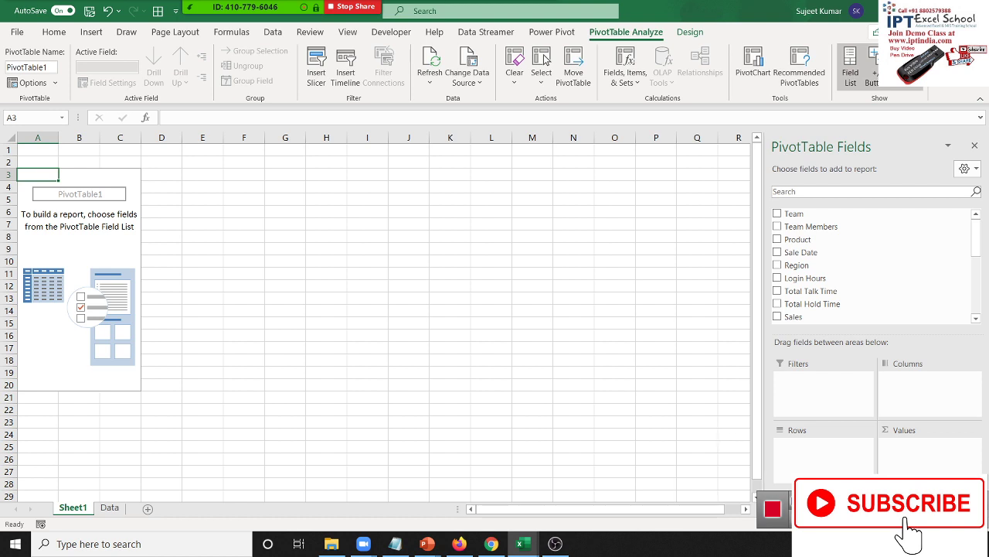
click(114, 508)
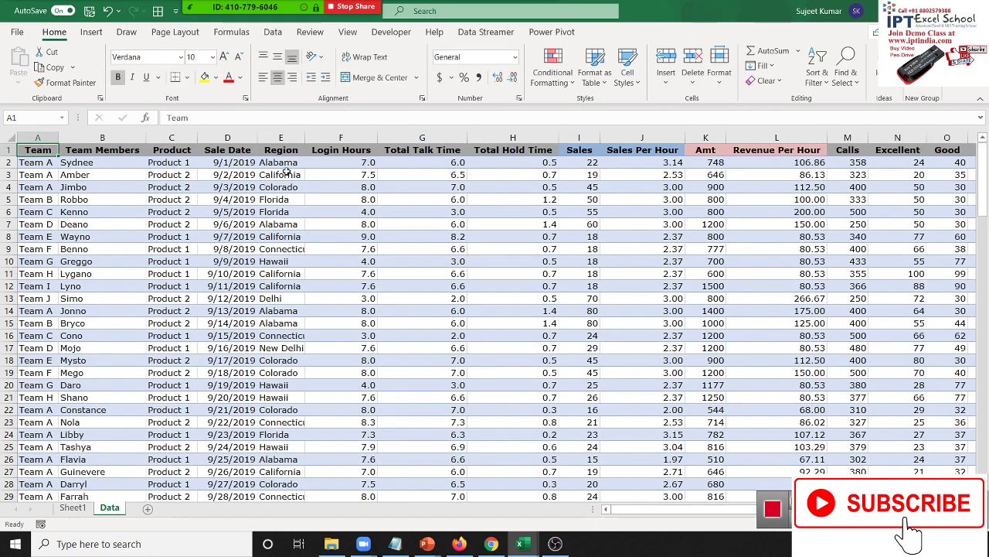
Select the Sales and Sales Per Hour values in rows 2–10, then go to Sheet1's pivot
drag(286, 171, 285, 354)
click(595, 166)
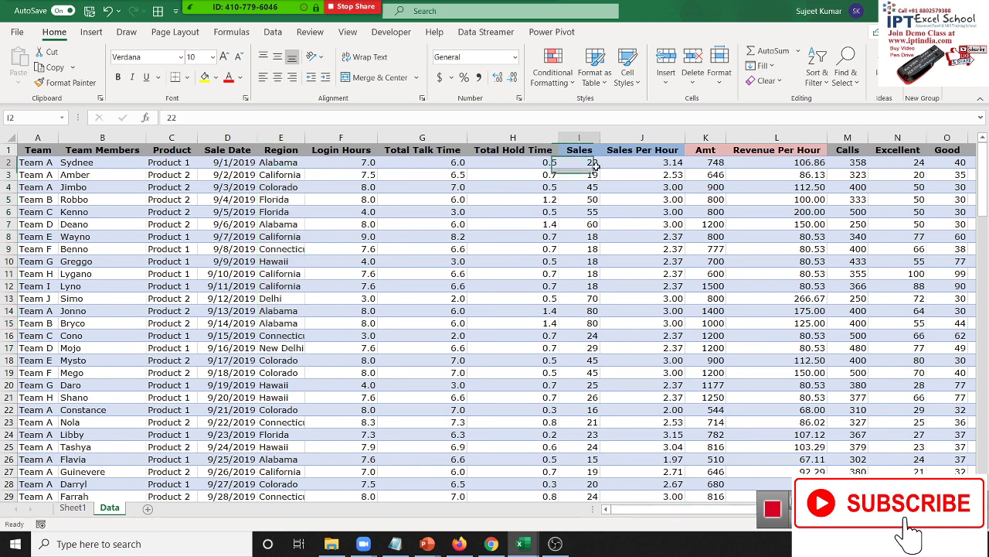
drag(596, 166, 622, 261)
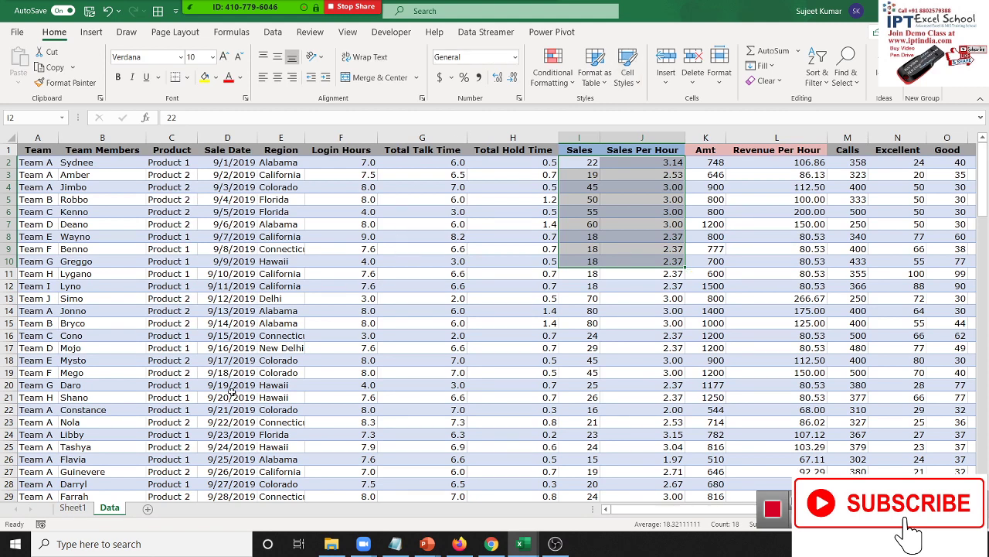
click(83, 507)
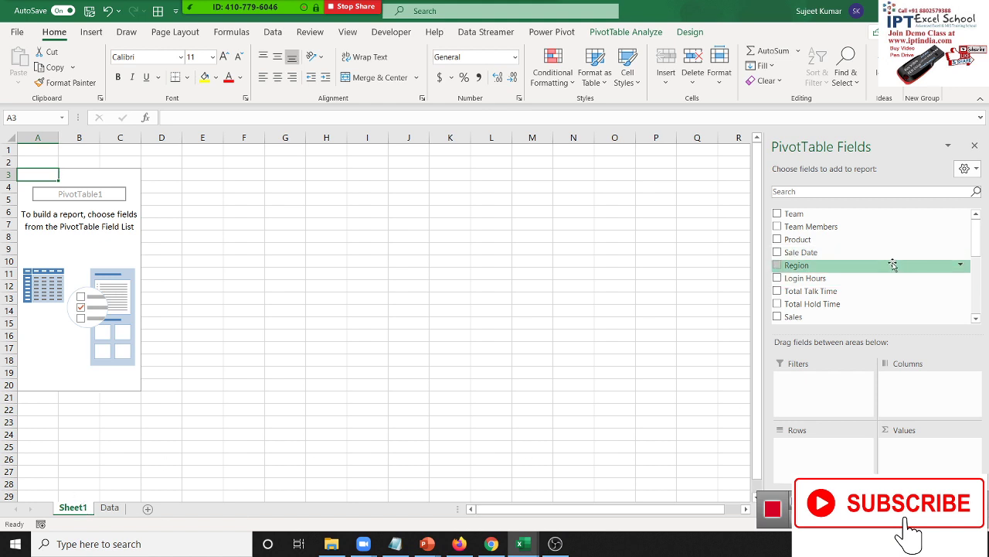
Put Region in Rows and Sum of Sales in Values, then check the region rows
mouse_move(895, 266)
mouse_down()
mouse_move(895, 439)
mouse_move(850, 459)
mouse_up()
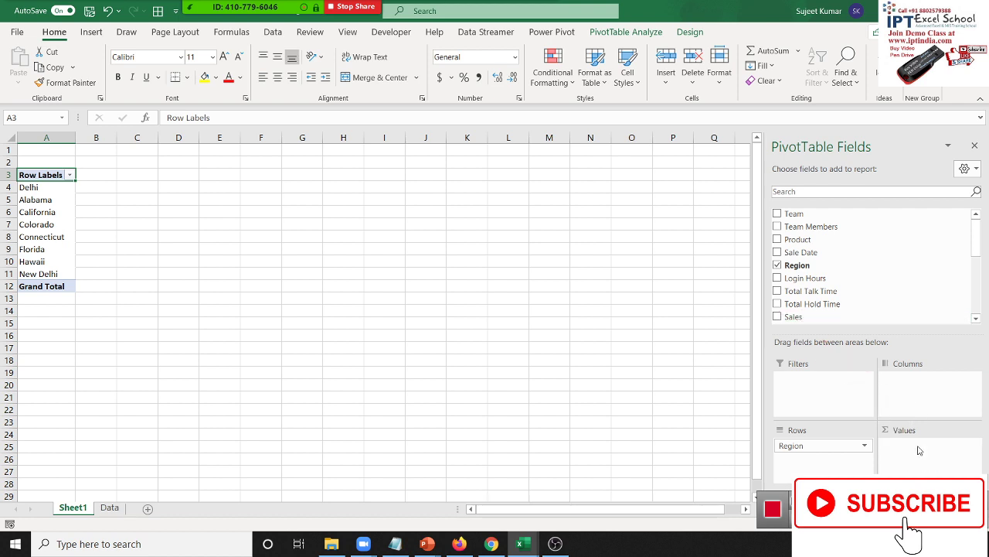
drag(798, 319, 923, 450)
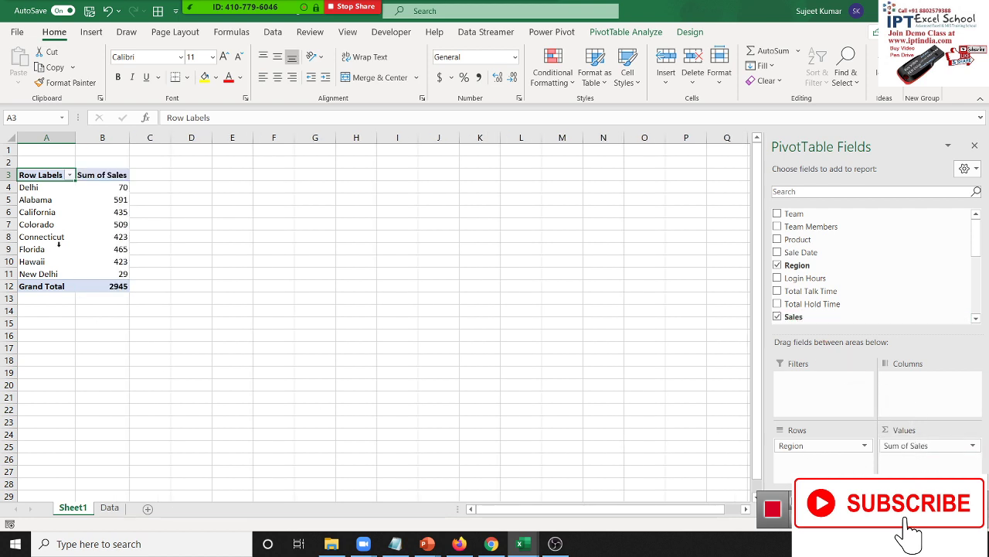
click(54, 195)
drag(55, 195, 48, 273)
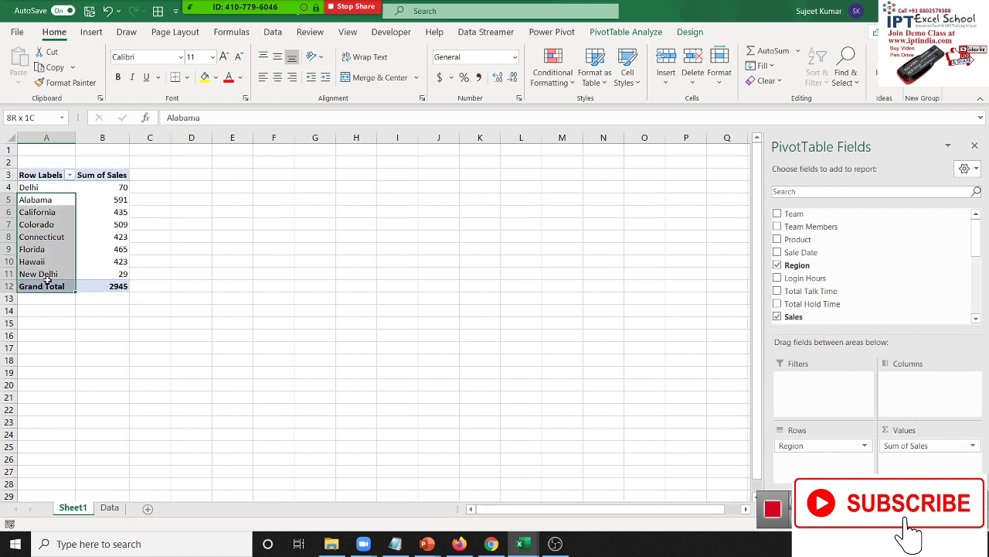
click(894, 445)
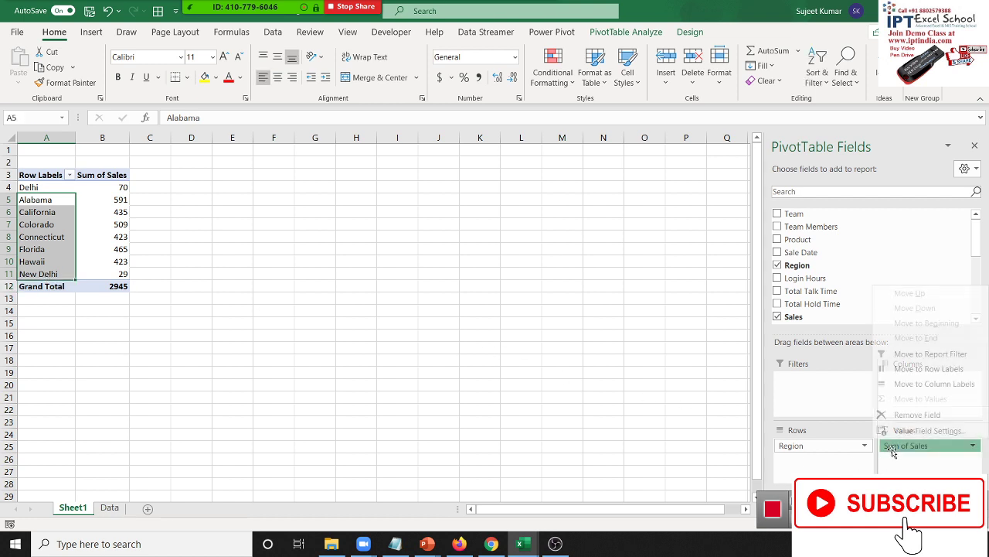
click(935, 455)
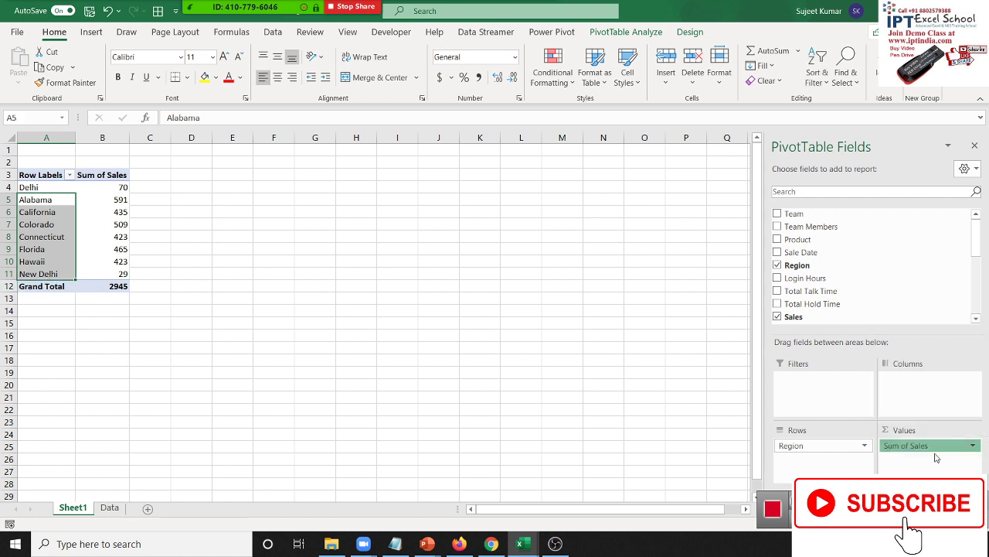
click(112, 202)
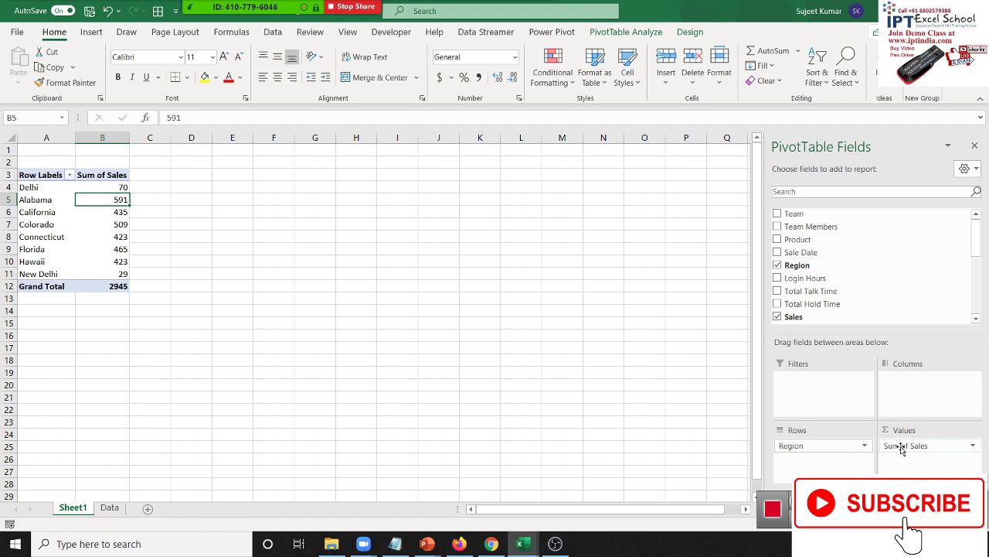
click(973, 446)
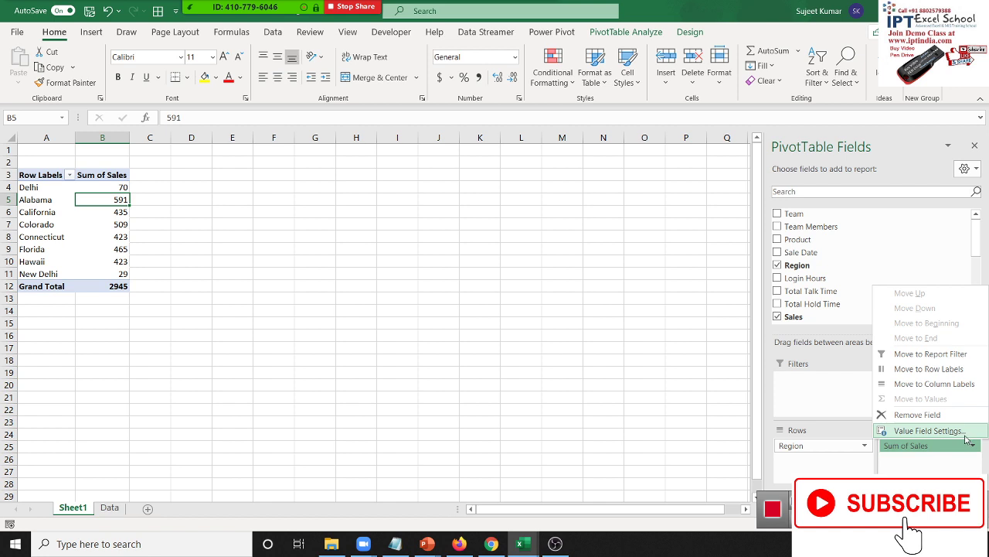
click(965, 435)
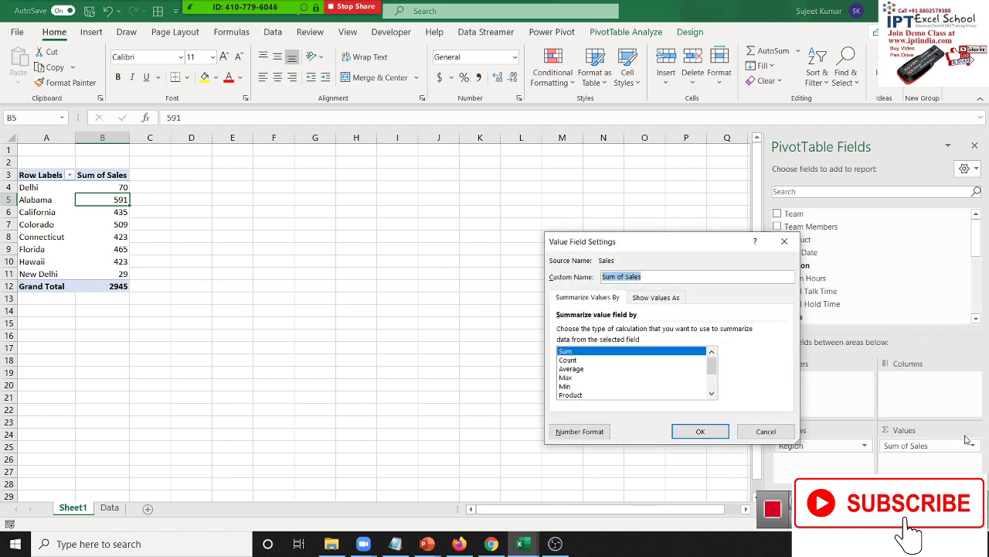
click(599, 368)
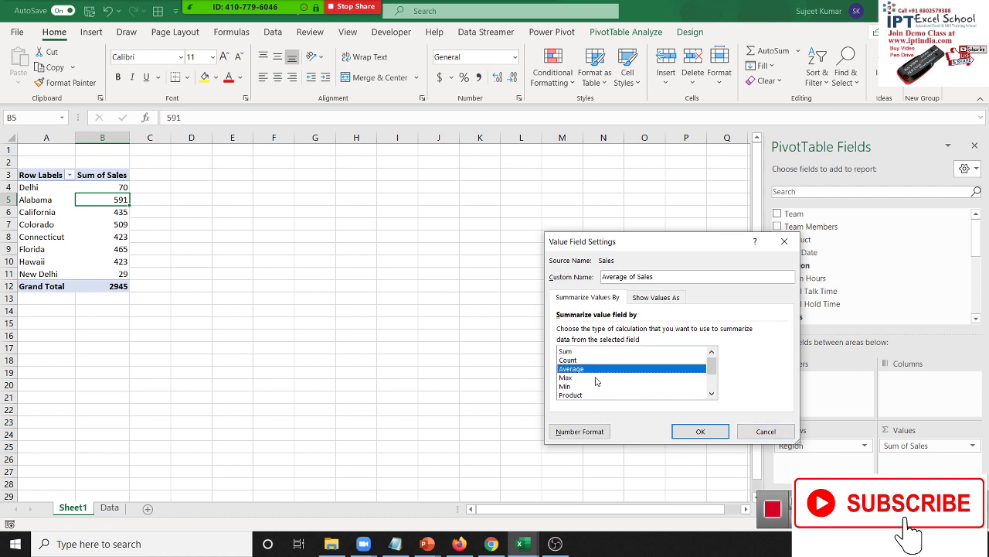
click(702, 434)
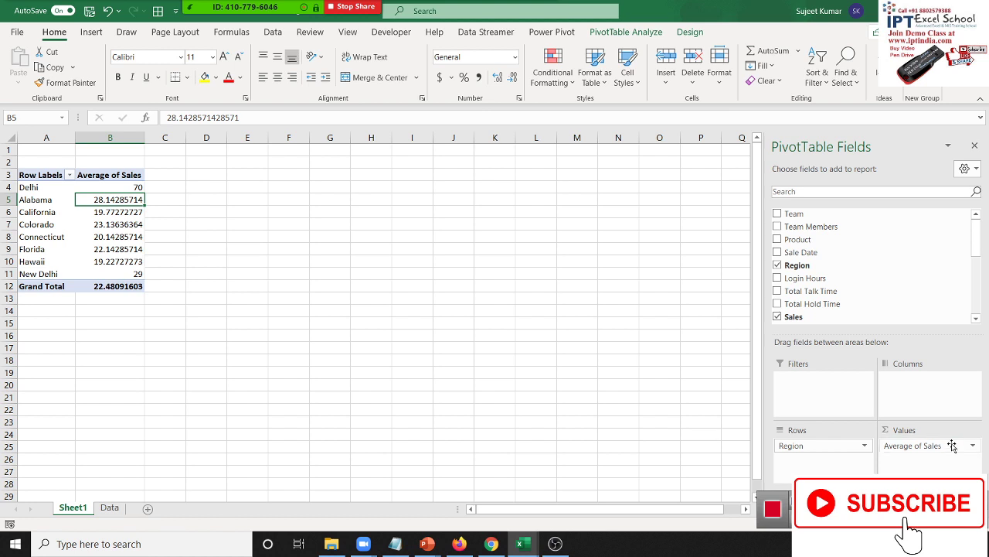
click(952, 446)
click(912, 431)
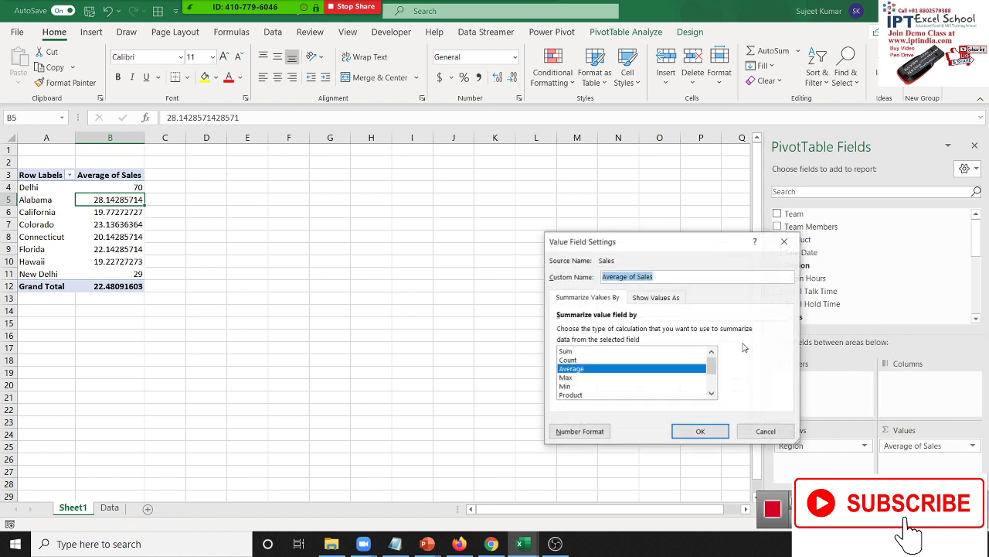
click(578, 360)
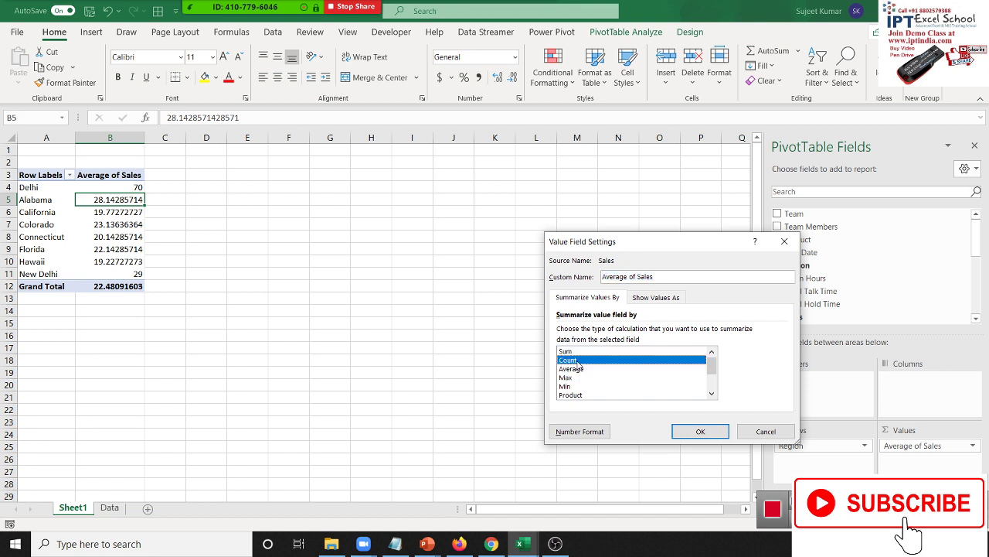
click(578, 352)
click(672, 431)
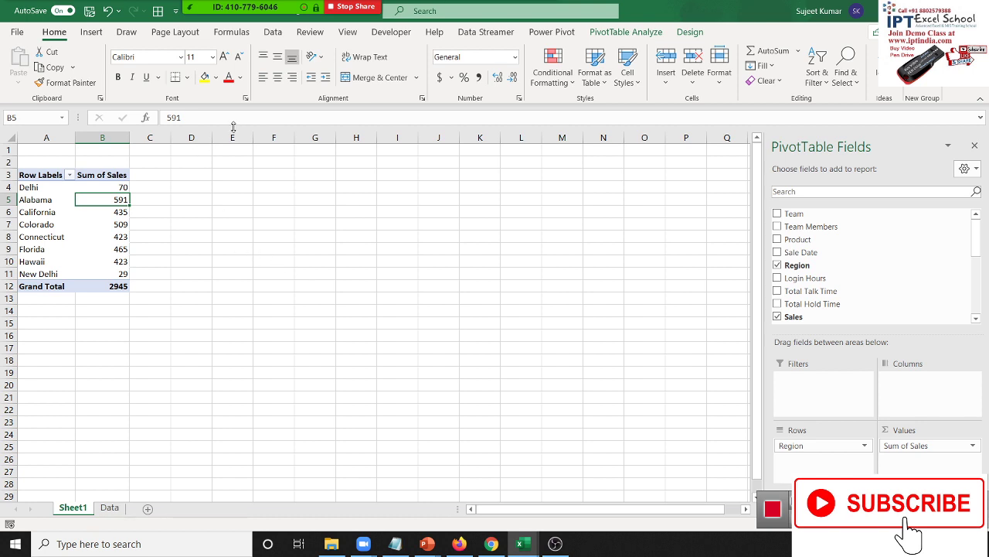
click(26, 172)
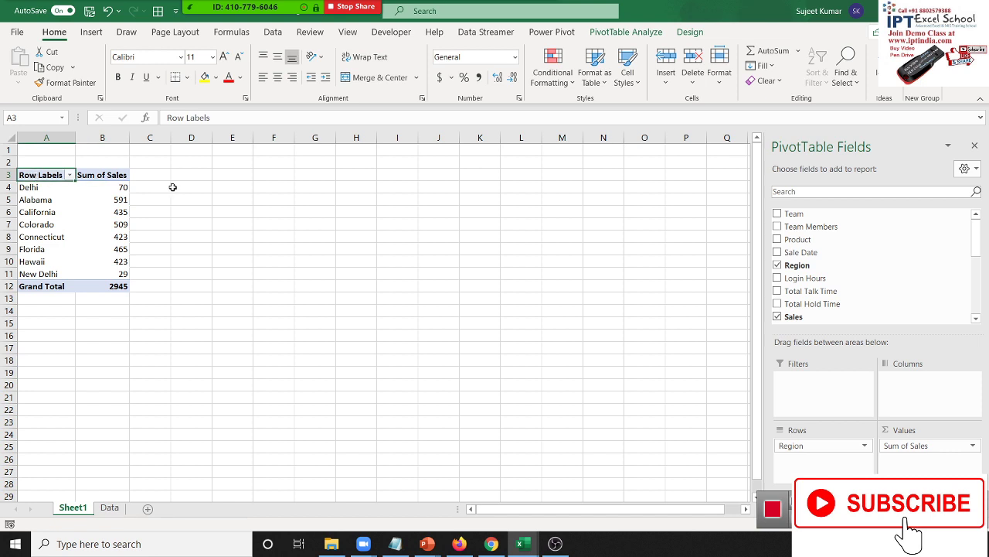
Rename the pivot headers to Region and Total Sales
text(R)
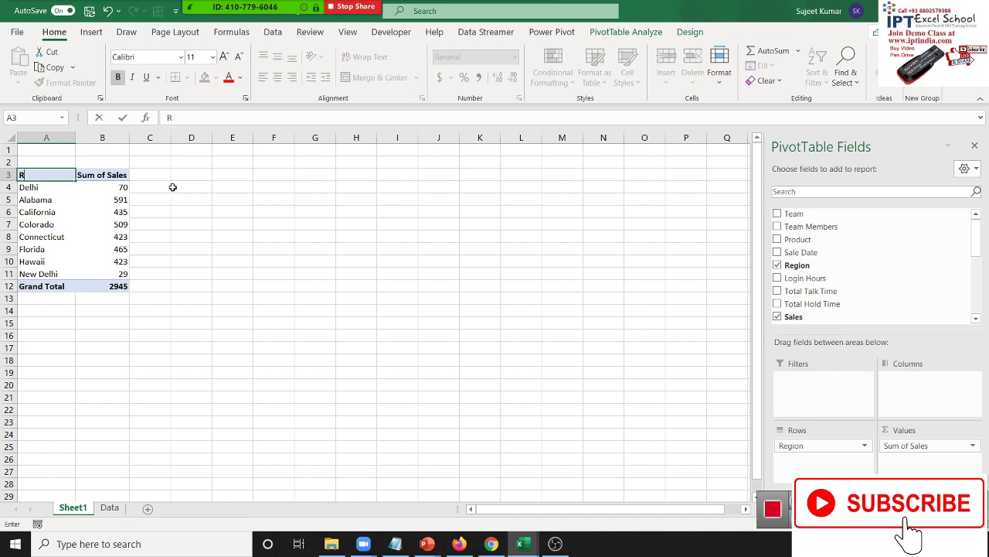
text(egi)
text(on)
key(Return)
key(Up)
key(Right)
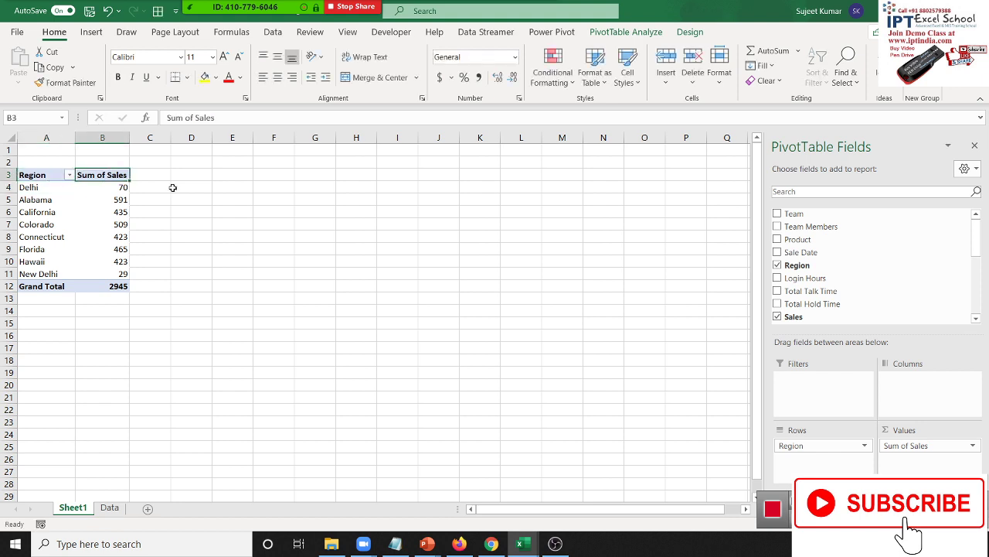
text(Total)
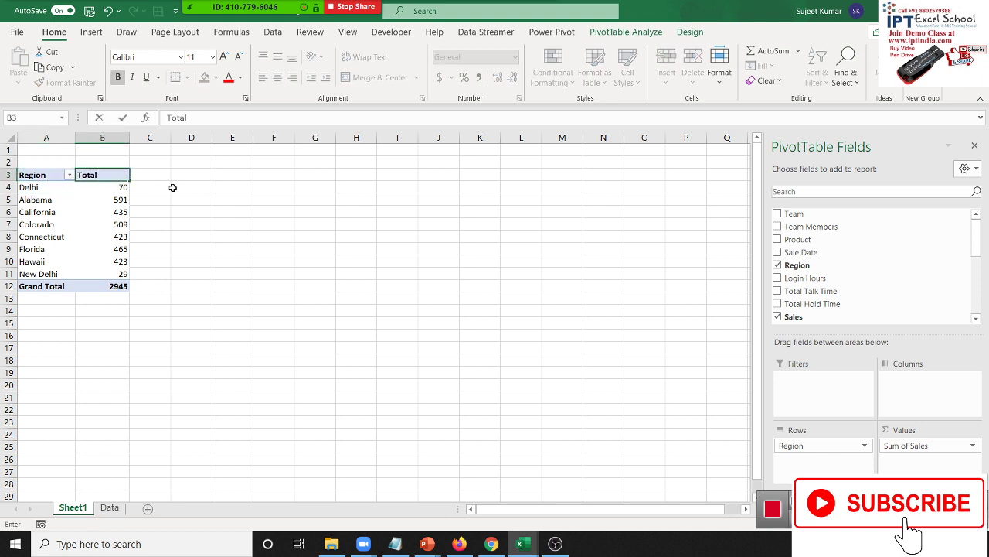
text( Sales)
key(Return)
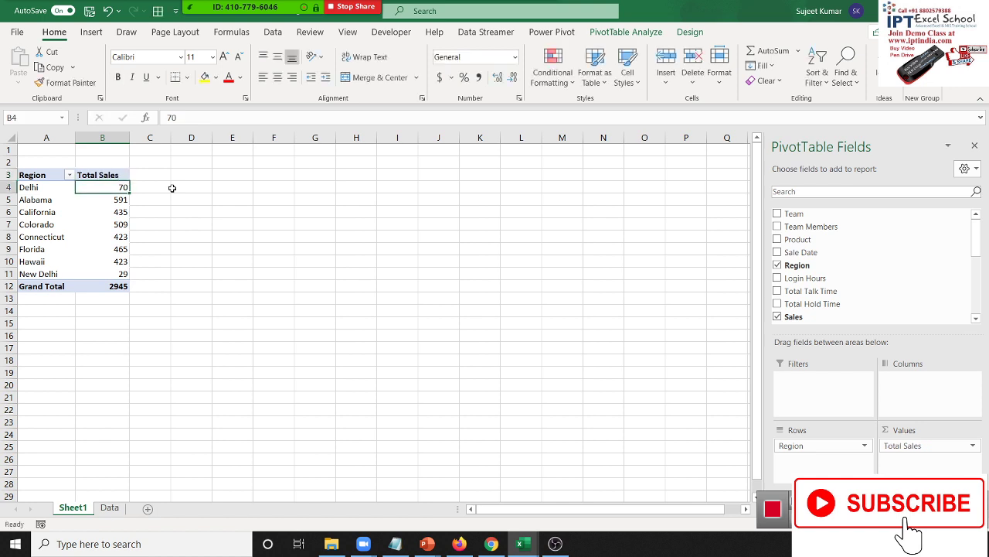
Type New Delhi over the first region label to move it to the top, and widen column A
key(Left)
text(N)
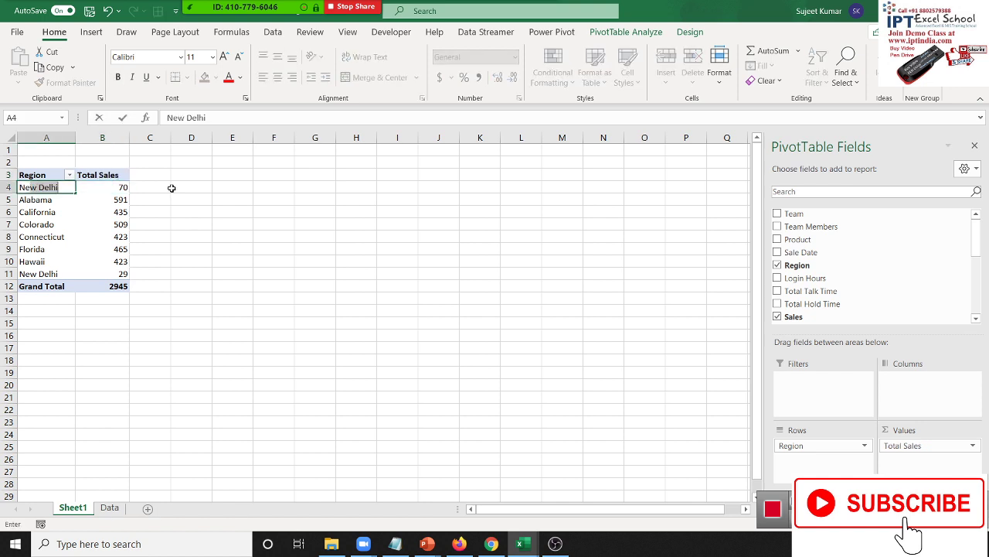
text(ew)
key(shift+Right)
key(shift+Right)
key(shift+Right)
key(BackSpace)
key(BackSpace)
key(BackSpace)
key(Return)
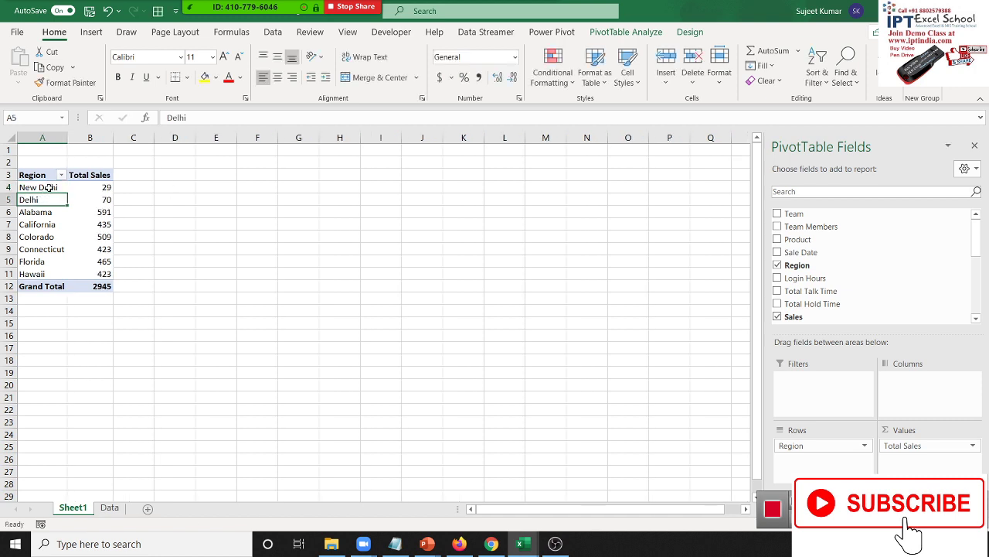
click(49, 187)
drag(67, 139, 122, 138)
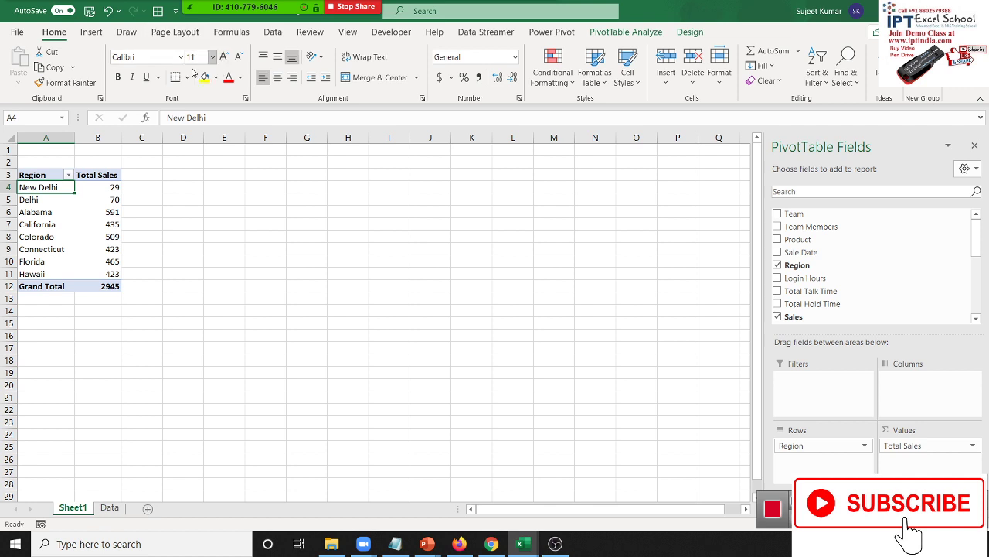
Refresh the pivot table from a value's context menu, then reselect a value inside it
right_click(114, 207)
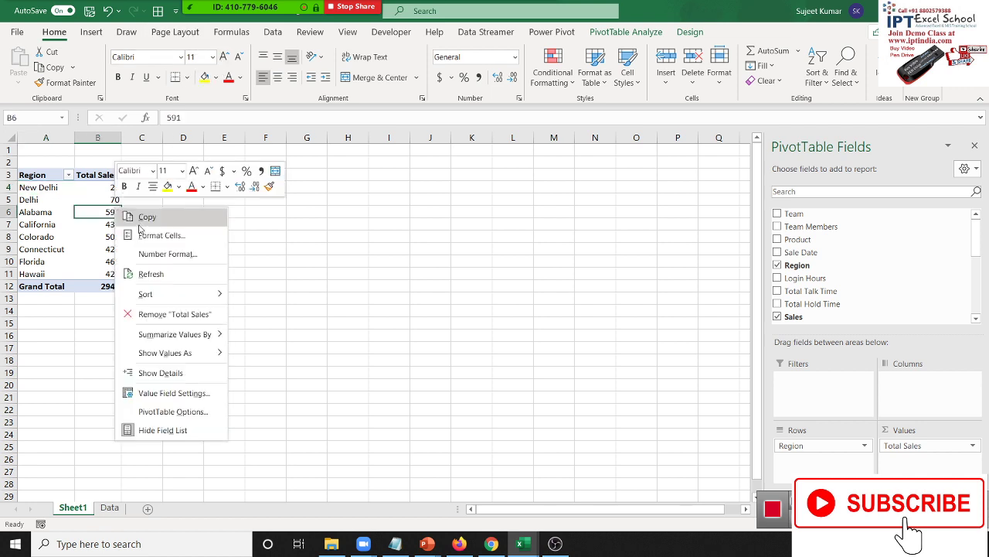
click(151, 275)
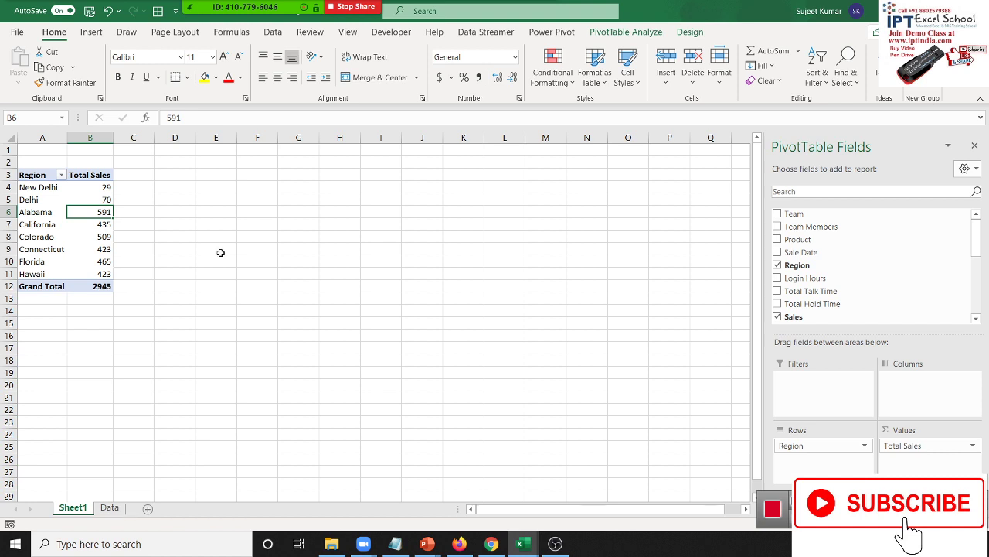
click(285, 233)
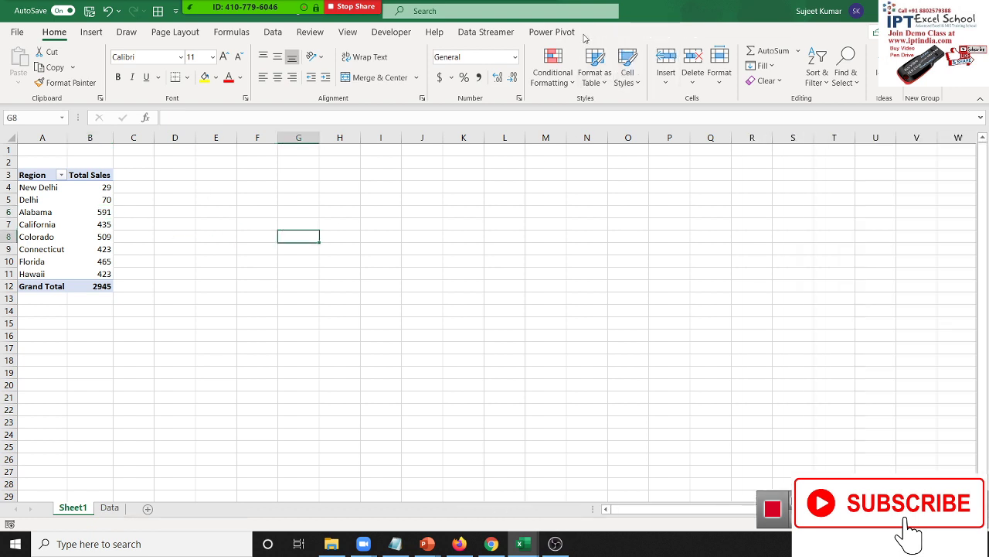
click(94, 250)
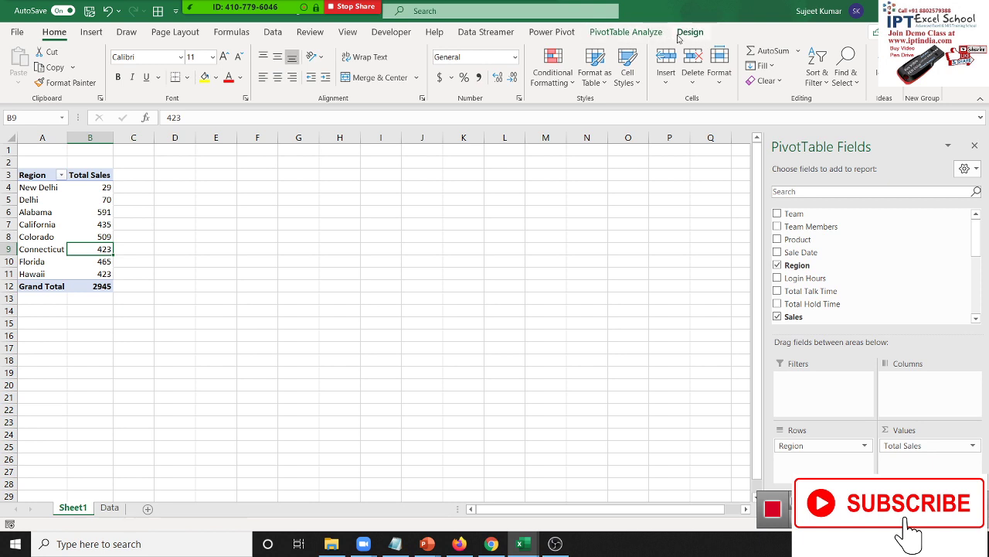
Give the region pivot the last blue PivotTable style, with black header and Grand Total rows
click(657, 34)
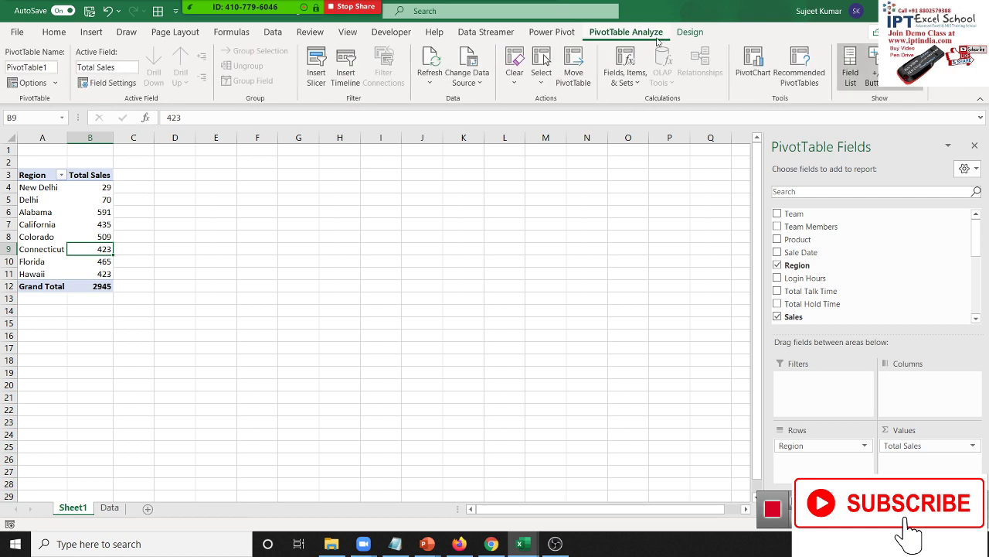
click(687, 32)
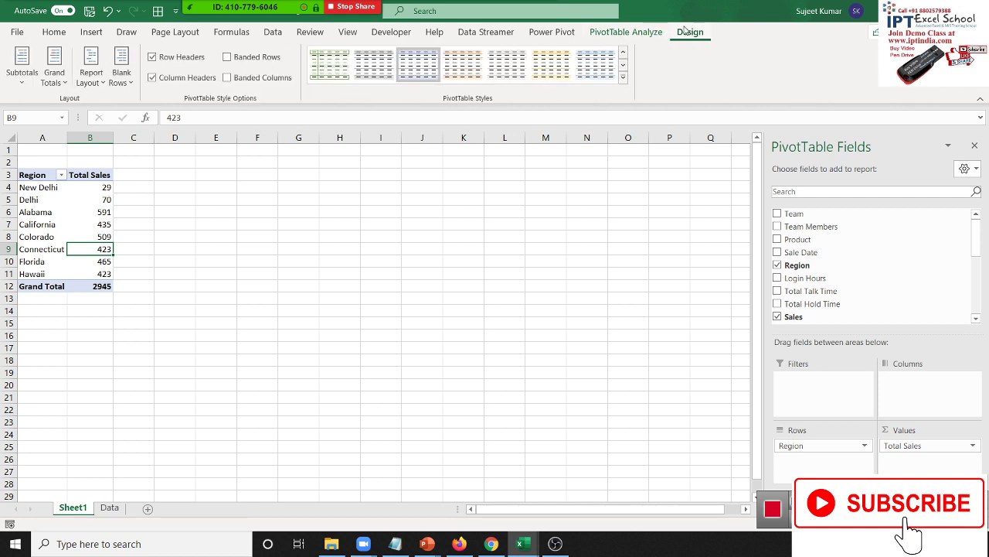
click(624, 80)
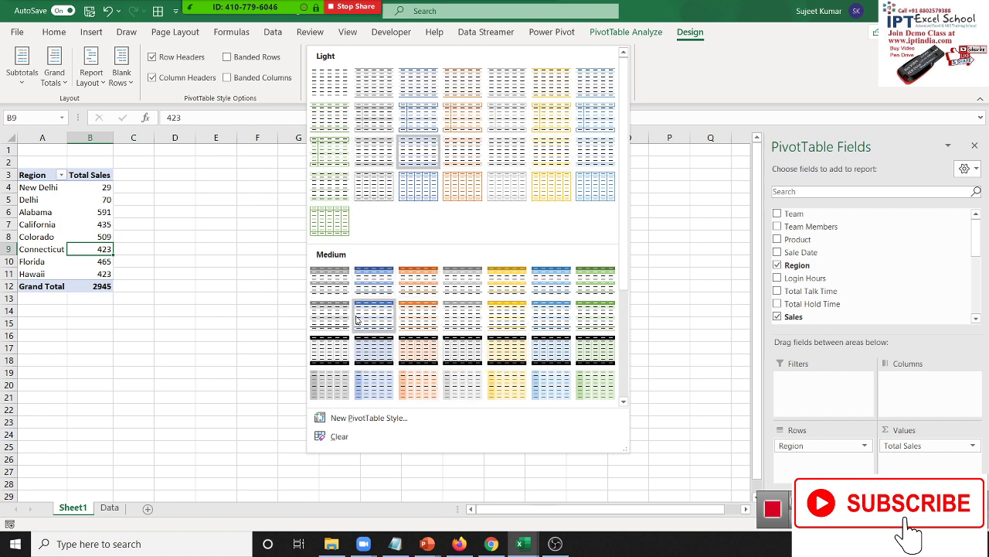
click(329, 342)
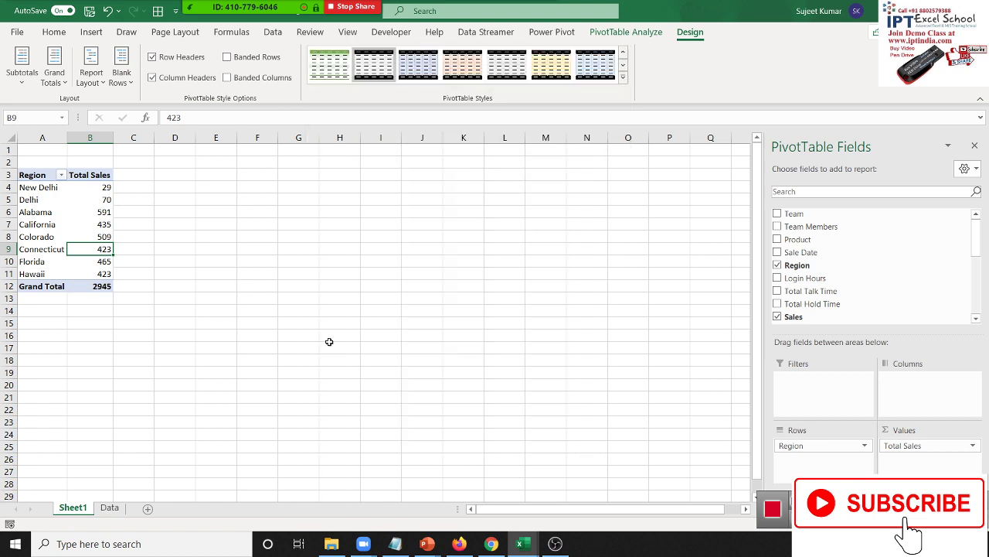
click(418, 65)
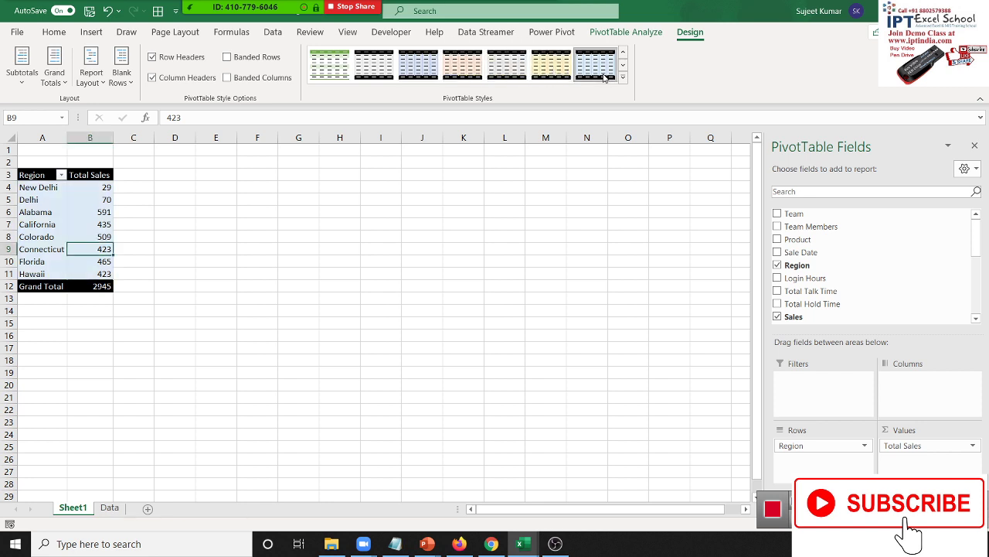
click(603, 77)
click(58, 31)
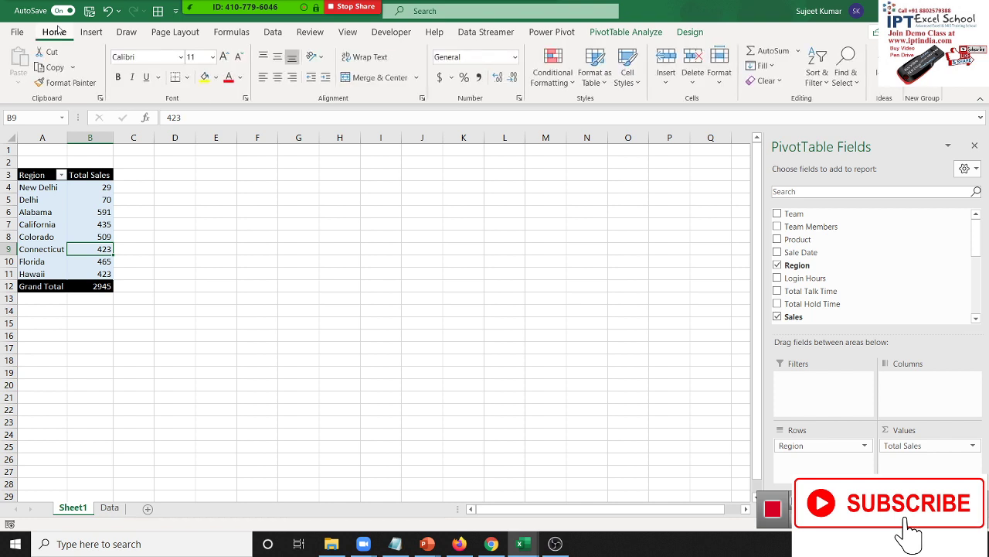
Insert a clustered column PivotChart from the Sheet1 pivot table
click(626, 31)
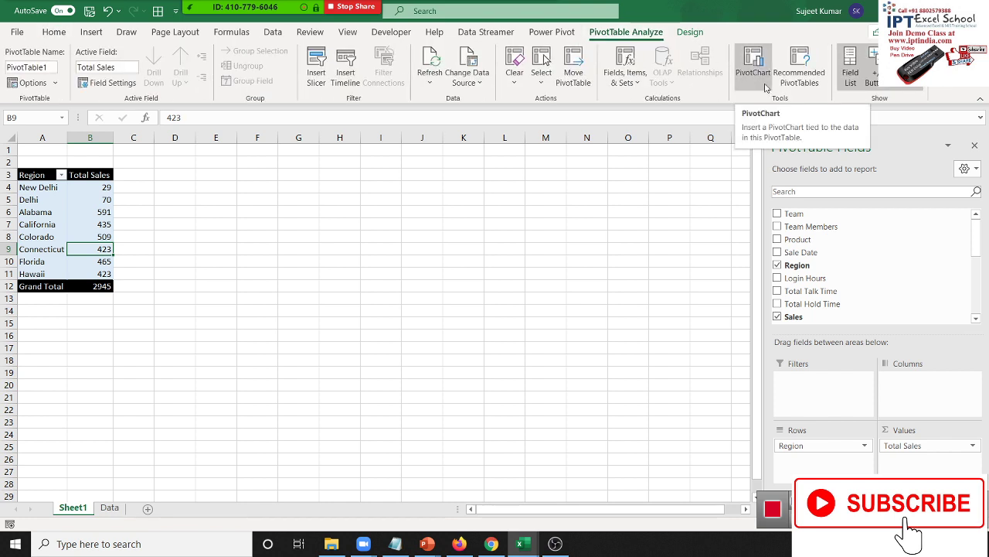
click(761, 79)
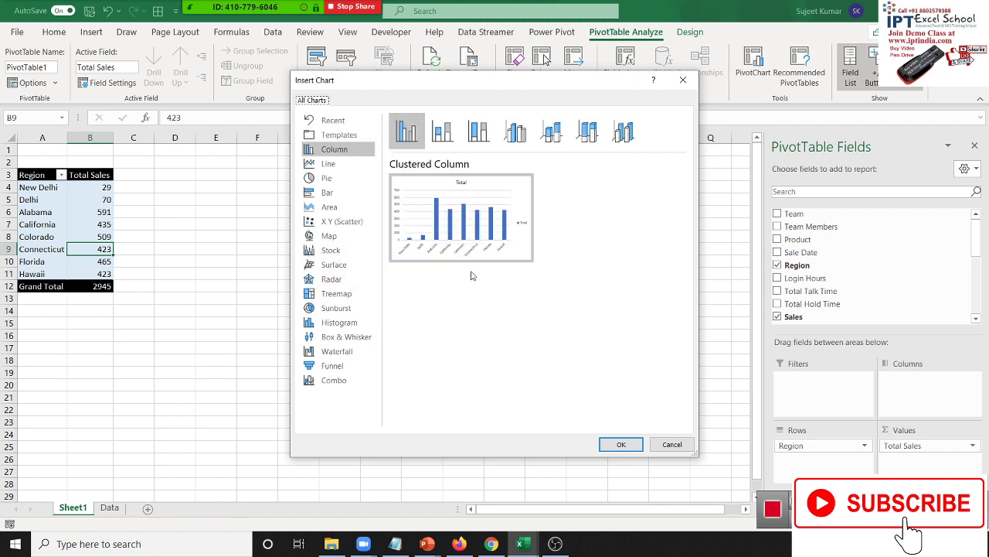
click(620, 445)
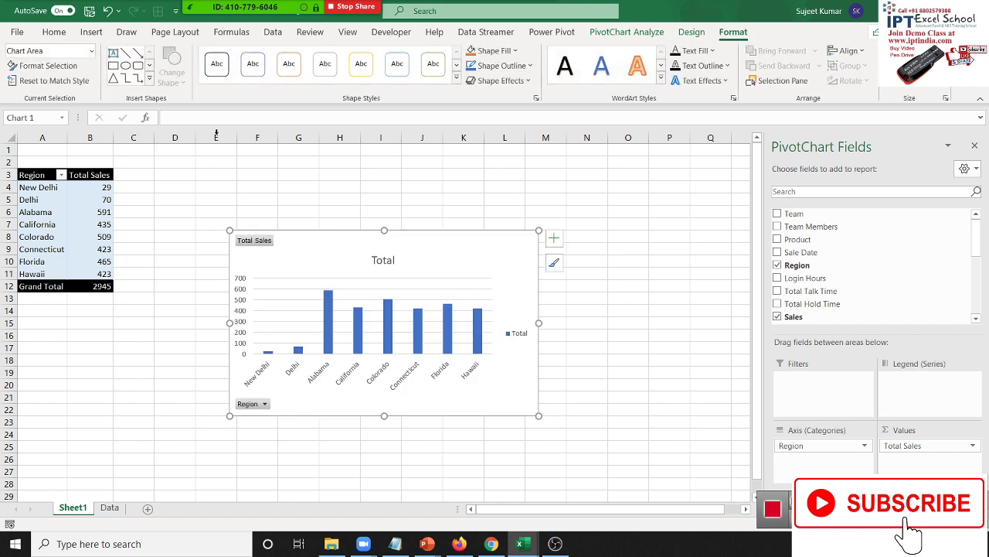
Move and enlarge the chart beside the pivot table, then switch to the Data sheet
mouse_move(306, 236)
mouse_down()
mouse_move(234, 161)
mouse_move(199, 148)
mouse_up()
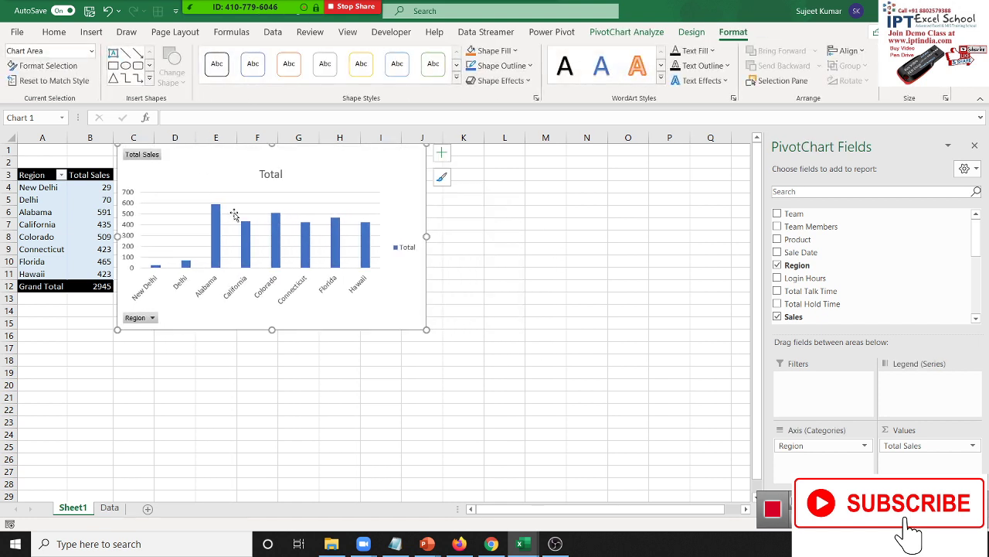
drag(426, 329, 514, 351)
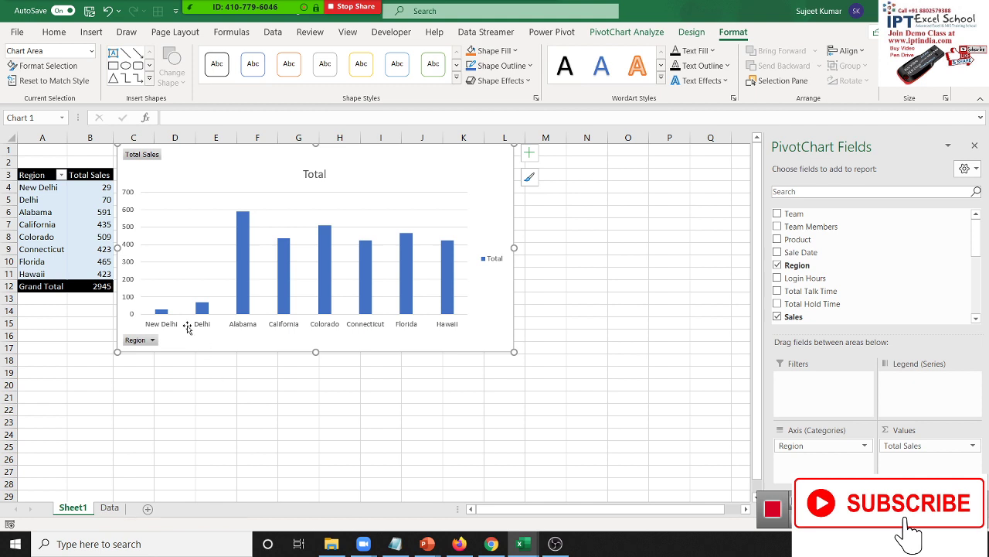
mouse_move(173, 183)
mouse_down()
mouse_move(188, 182)
mouse_move(172, 181)
mouse_up()
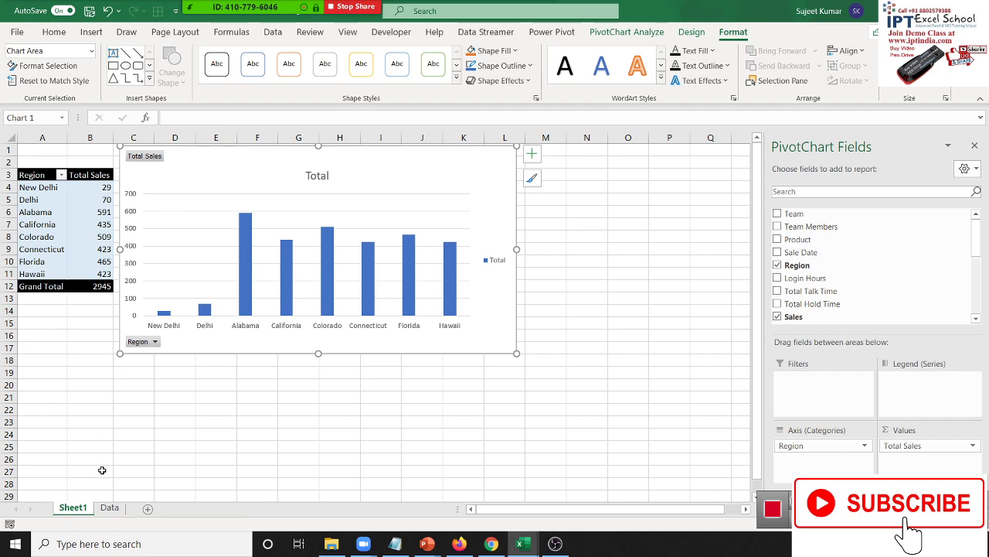
click(108, 508)
click(174, 252)
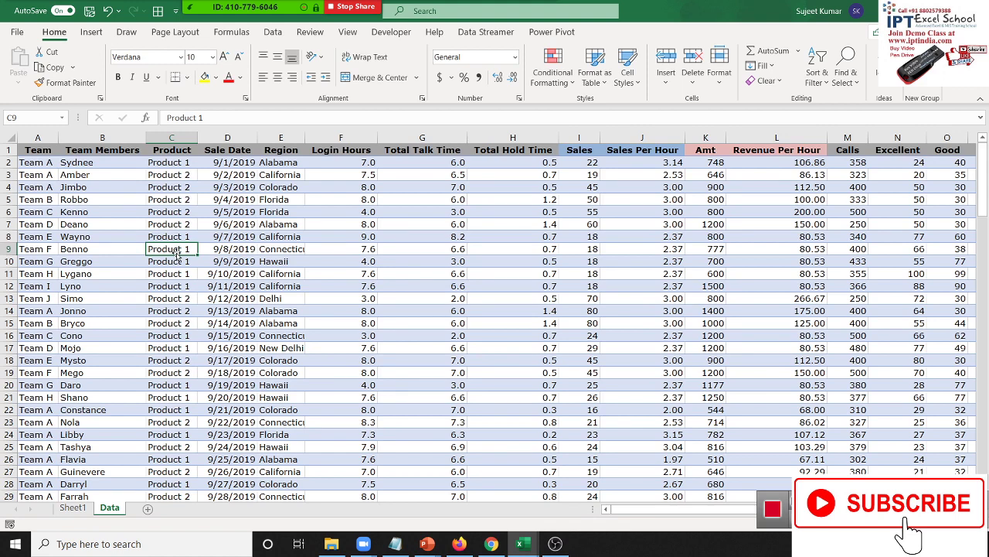
Create an empty PivotTable2 on a new Sheet2 from the Data!$A$1:$U$132 range
click(42, 152)
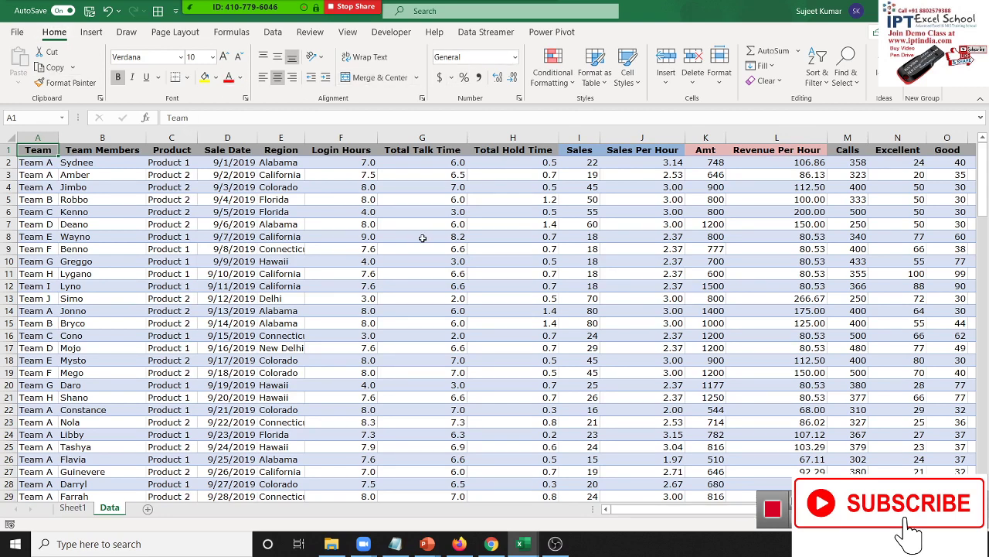
click(89, 224)
click(31, 199)
click(31, 164)
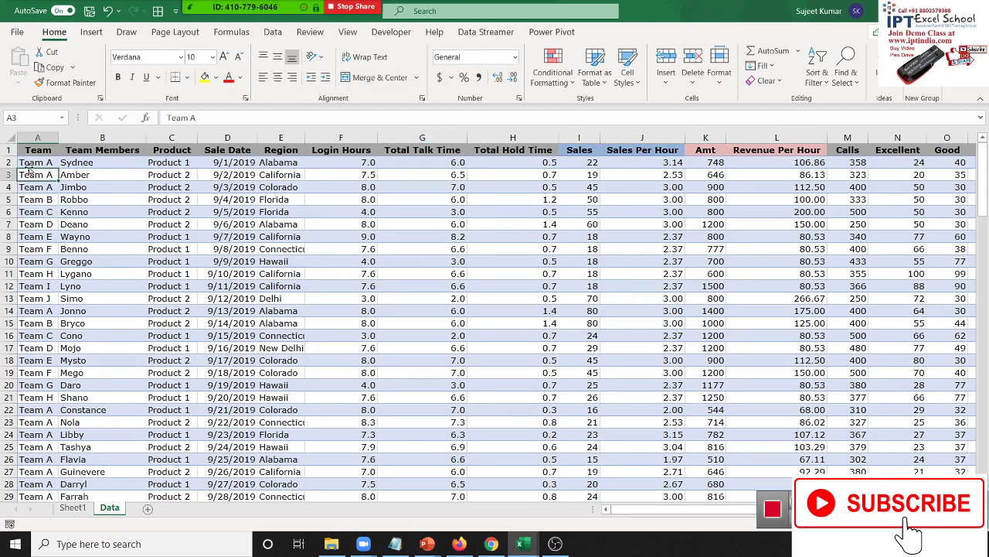
click(33, 153)
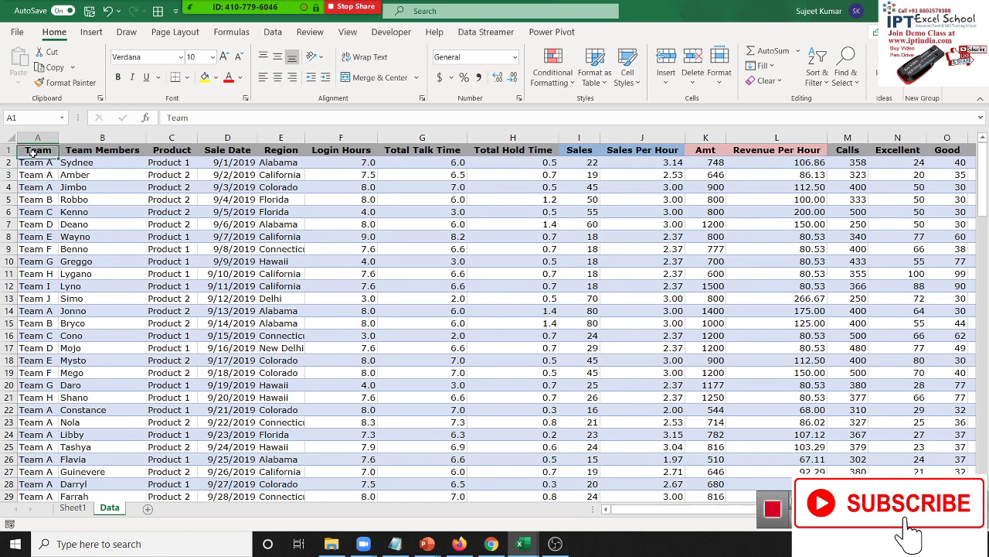
click(91, 32)
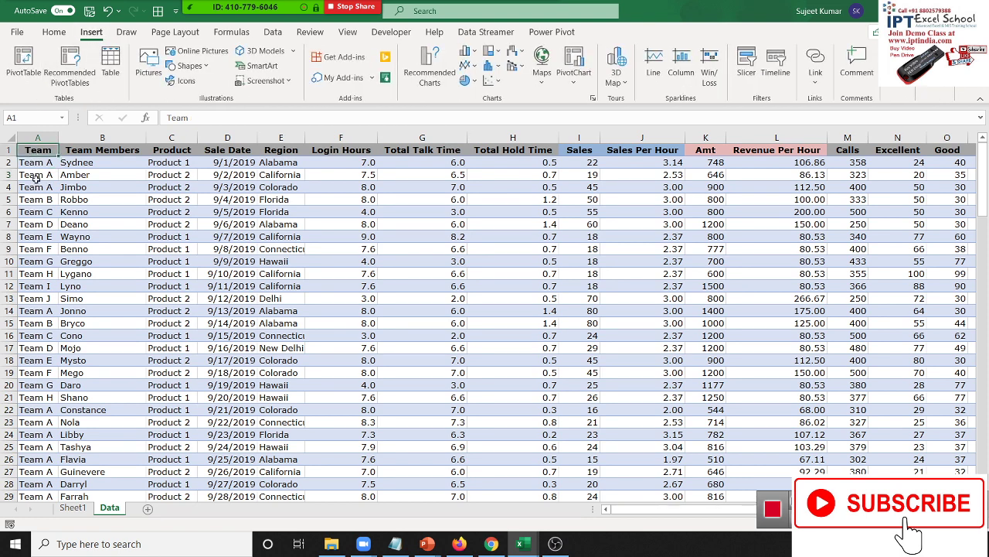
click(34, 70)
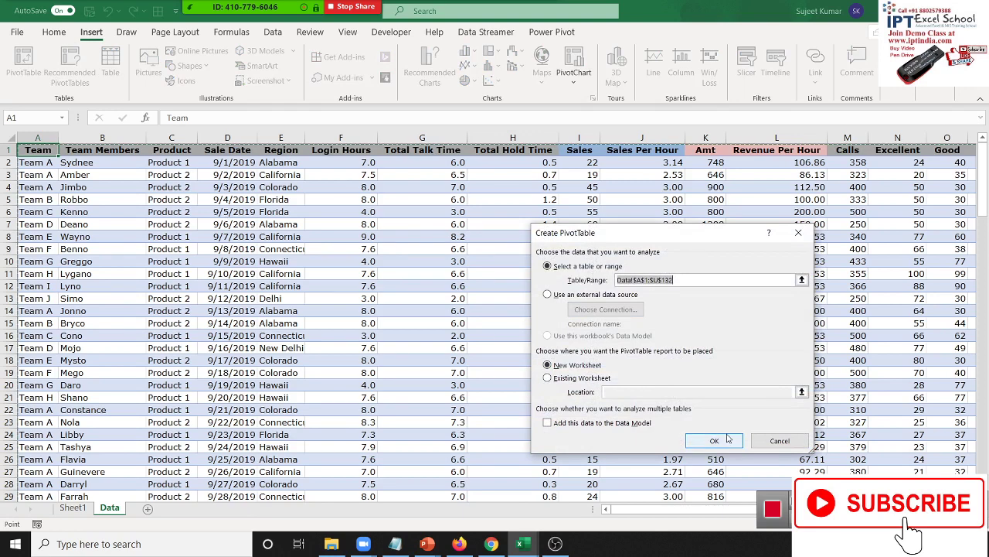
click(714, 439)
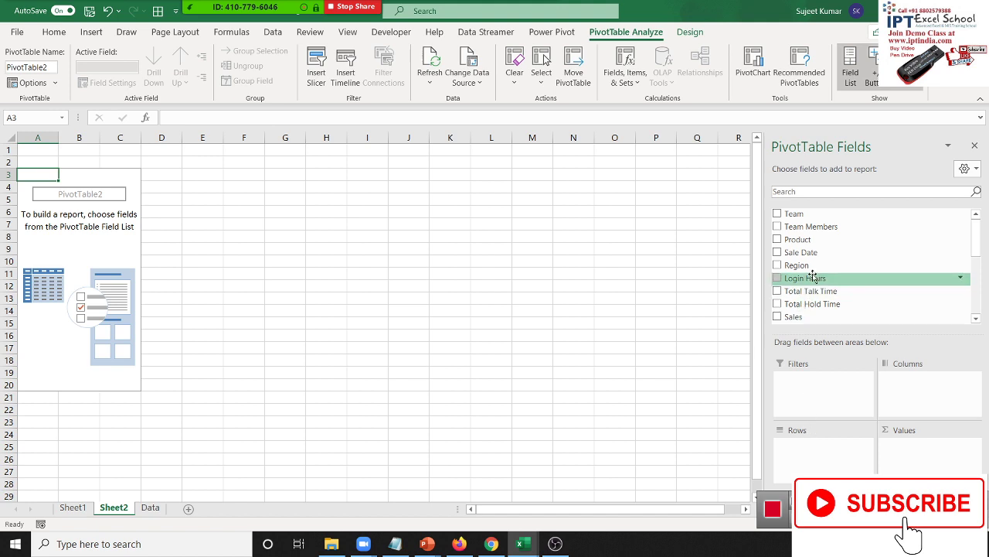
Arrange the pivot with Team in Rows, Sum of Sales as values, and Region as a report filter
drag(808, 265, 831, 448)
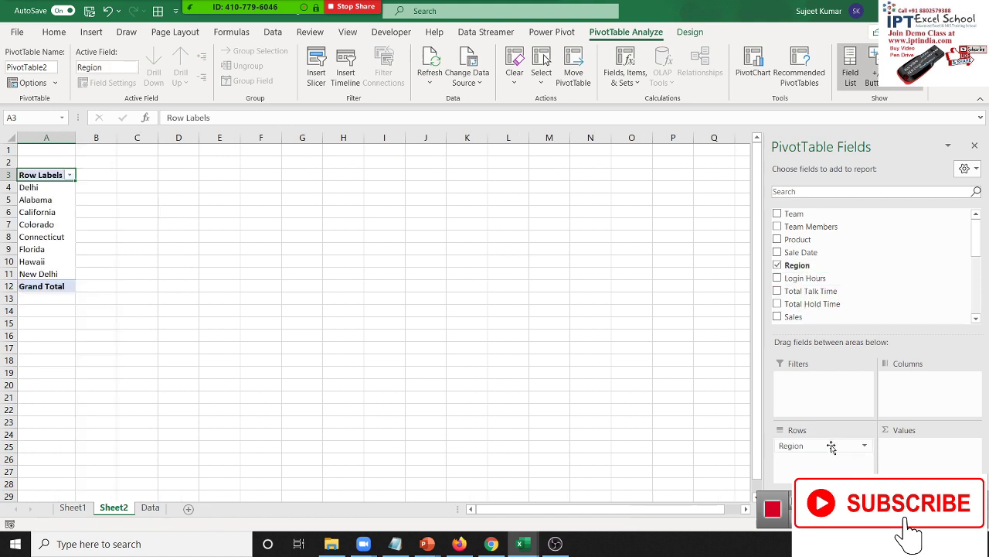
mouse_move(794, 213)
mouse_down()
mouse_move(893, 396)
mouse_move(895, 386)
mouse_up()
drag(793, 316, 902, 456)
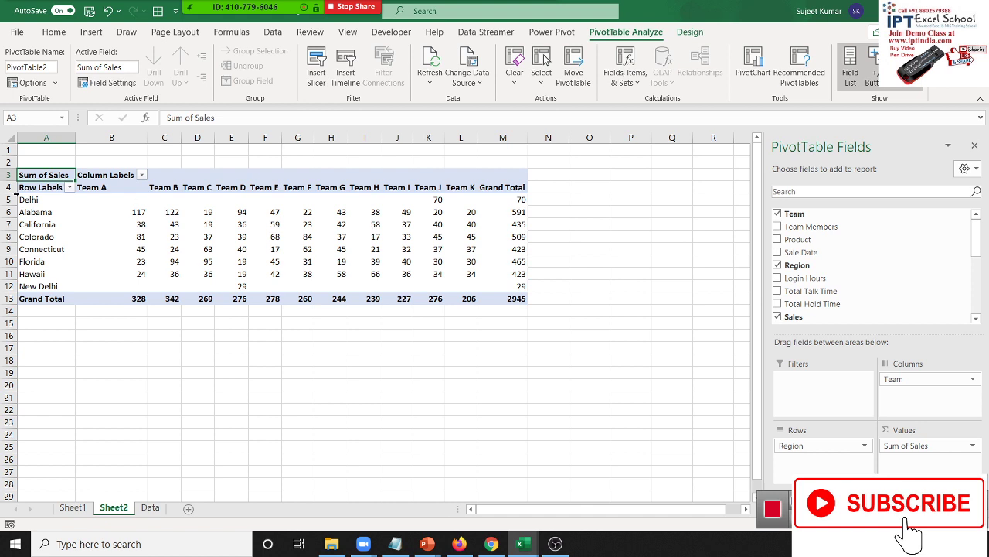
drag(43, 195, 484, 280)
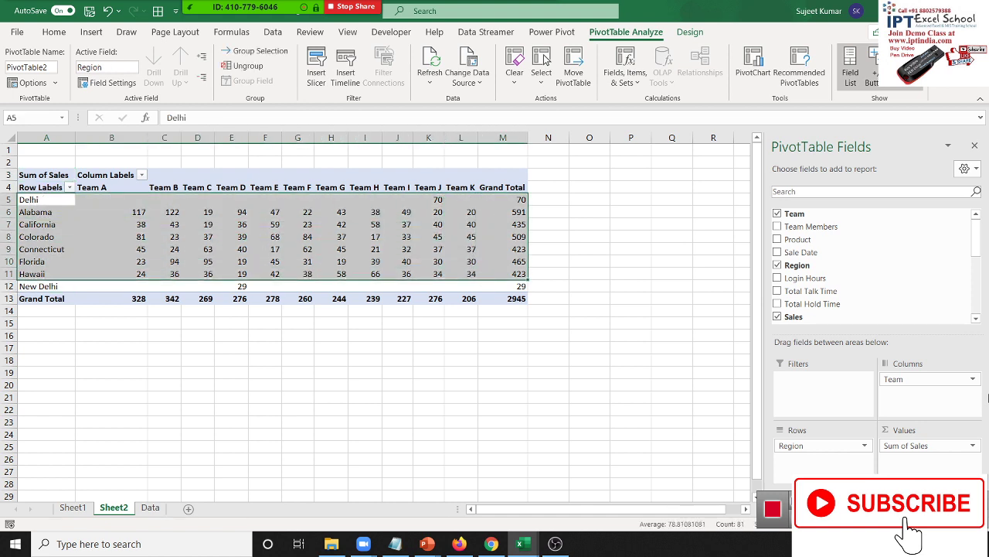
drag(928, 379, 821, 453)
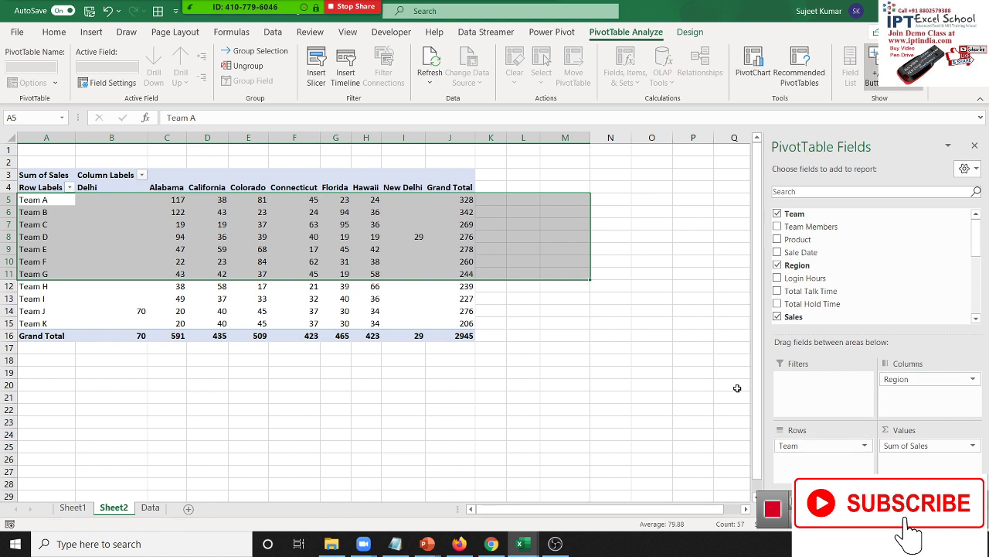
click(294, 260)
drag(109, 192, 433, 190)
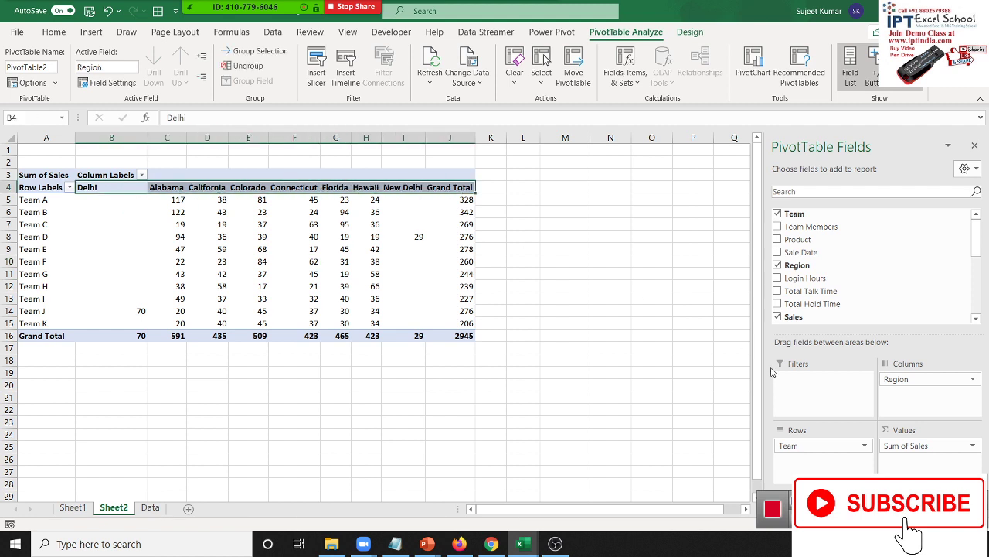
drag(928, 379, 820, 380)
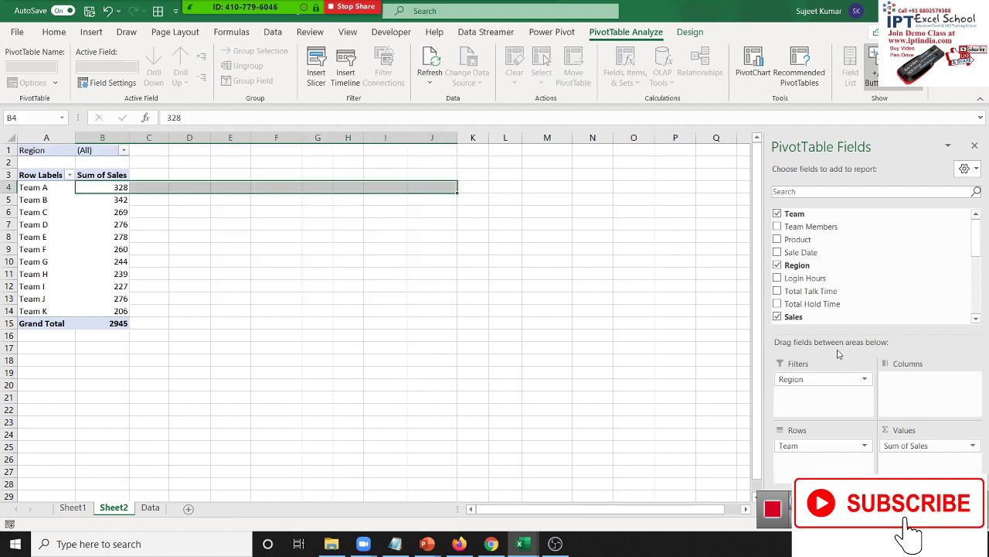
Add Team Members to the pivot and place it in Rows beneath Team
mouse_move(810, 226)
mouse_down()
mouse_move(906, 391)
mouse_move(908, 382)
mouse_up()
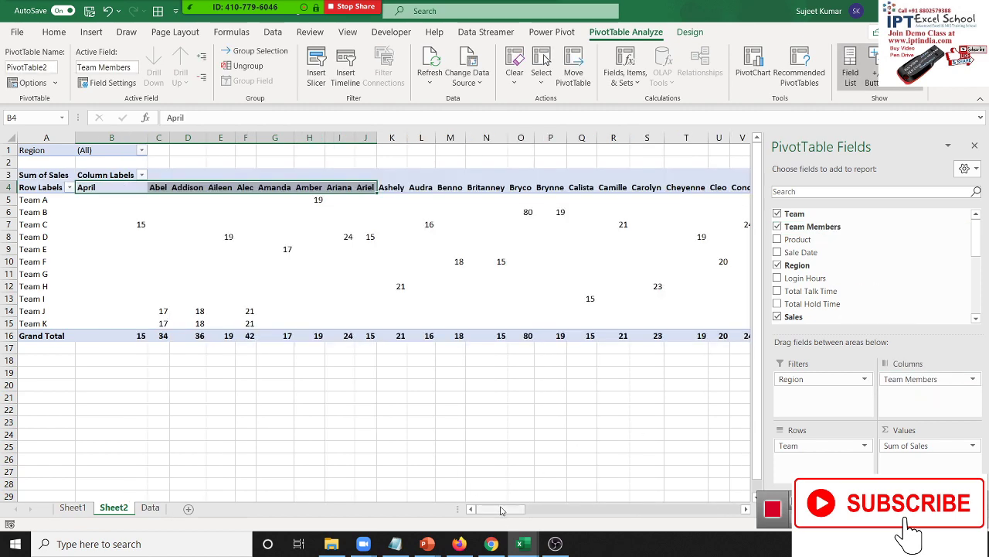
mouse_move(501, 510)
mouse_down()
mouse_move(734, 487)
mouse_move(467, 514)
mouse_up()
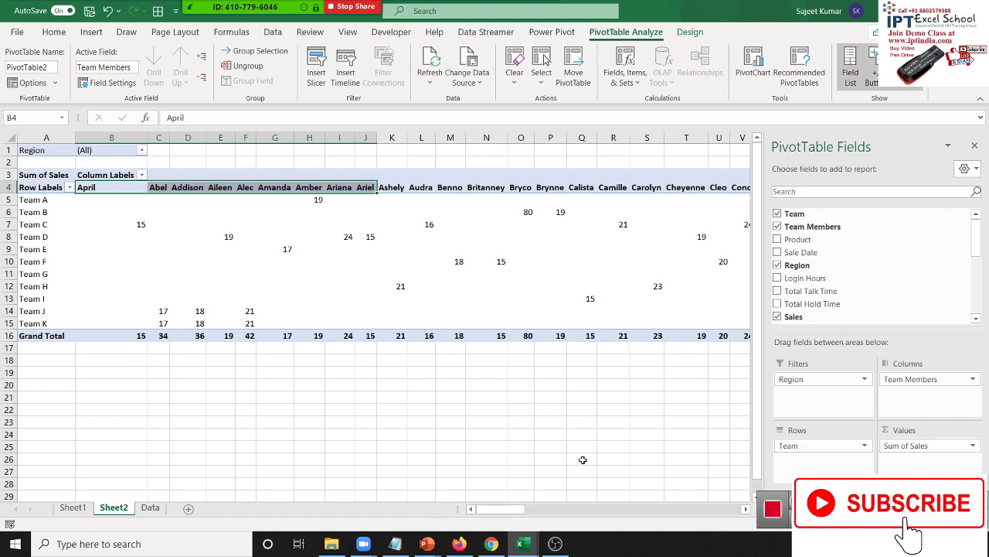
click(988, 545)
drag(949, 385, 819, 461)
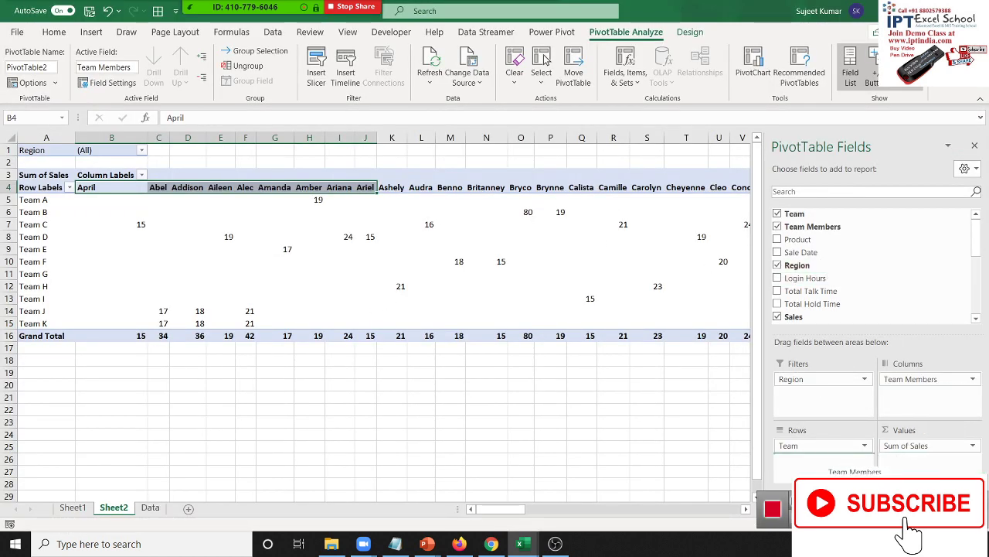
scroll(193, 333, down, 4)
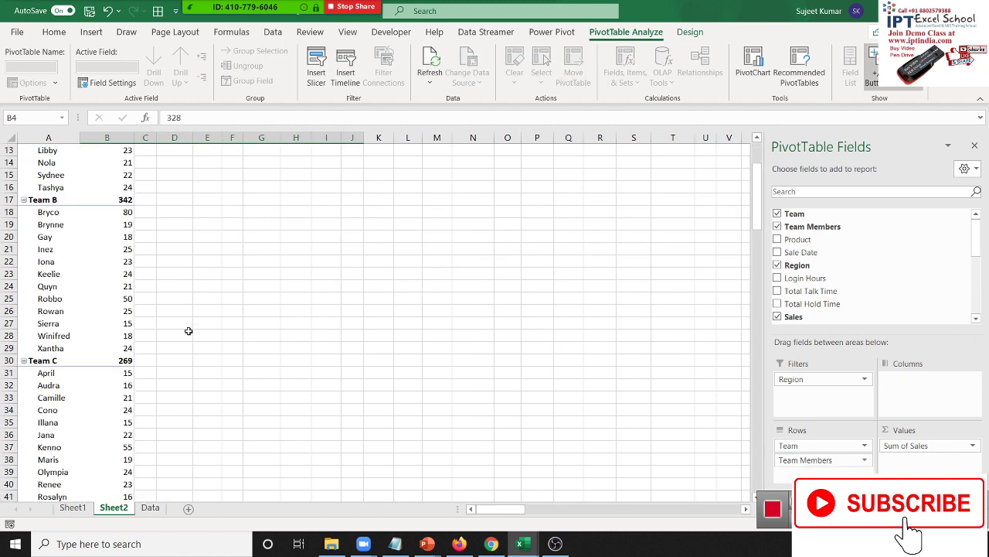
scroll(189, 332, down, 7)
scroll(147, 340, up, 11)
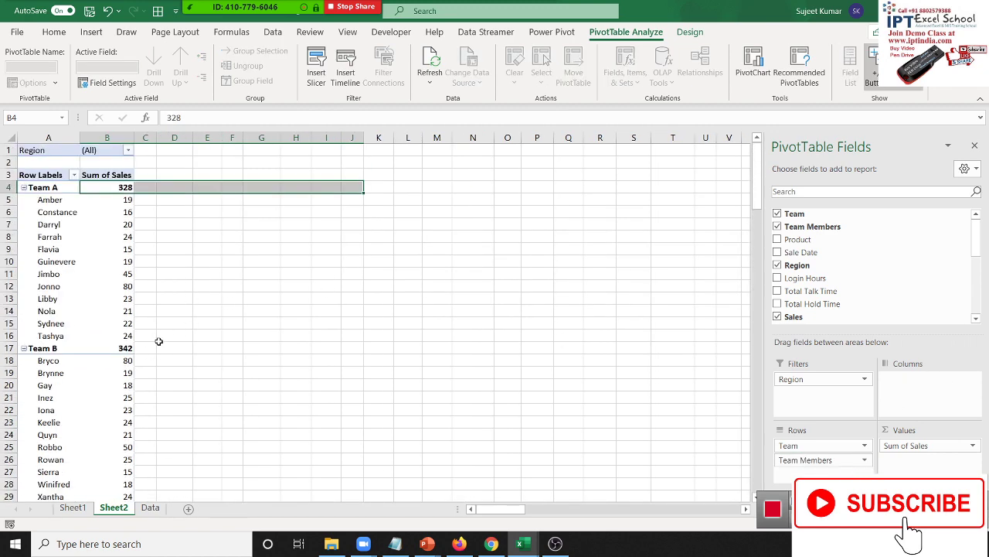
click(55, 220)
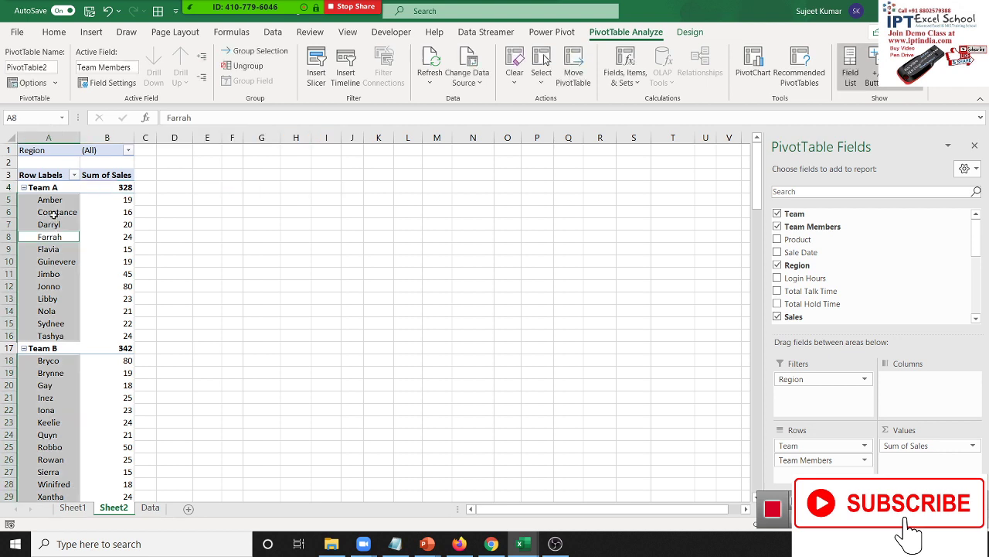
click(82, 224)
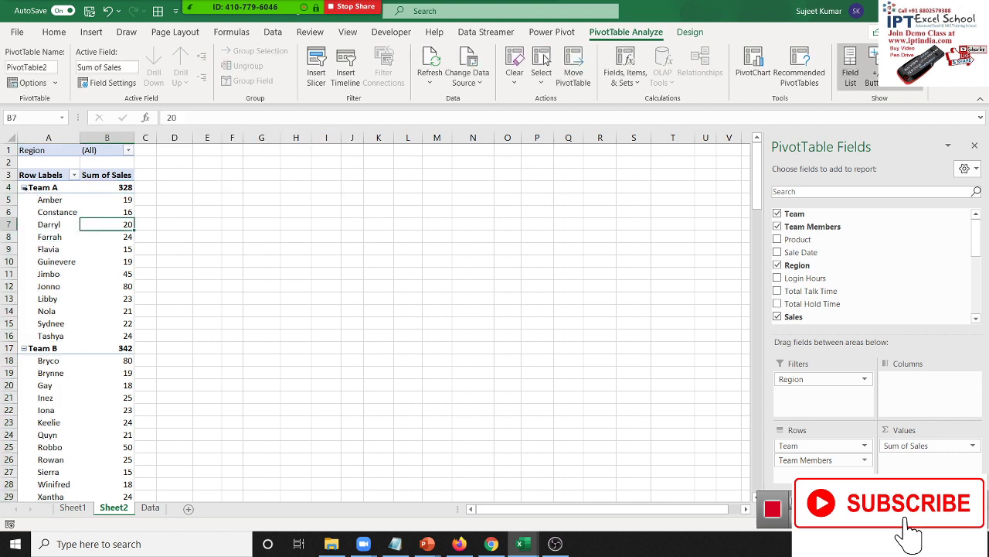
click(23, 188)
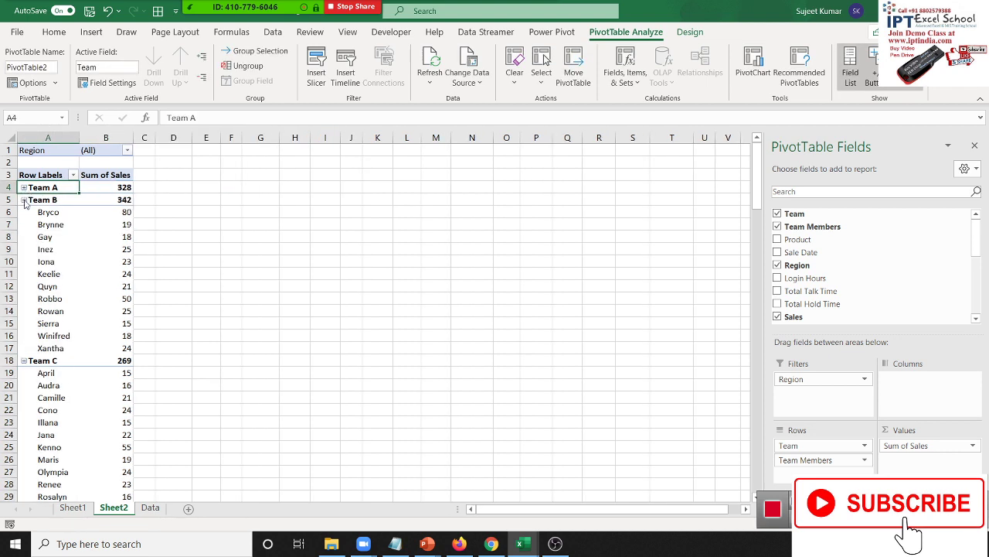
click(24, 200)
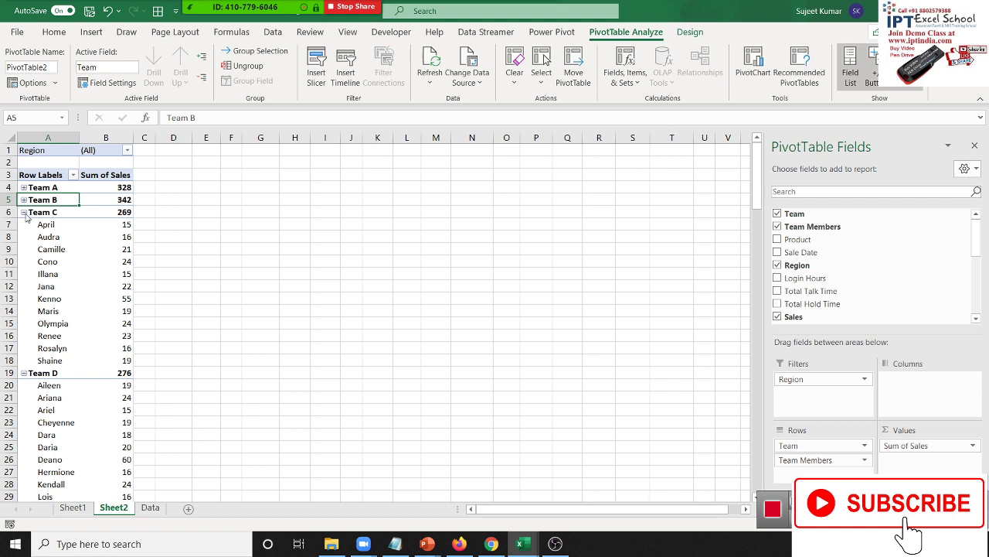
click(24, 212)
click(24, 212)
click(24, 212)
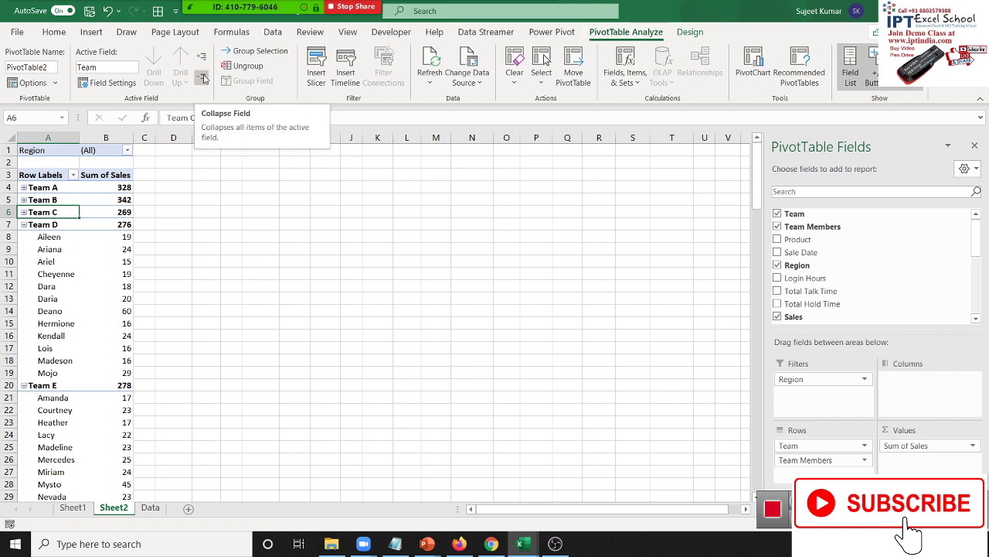
click(204, 78)
click(201, 56)
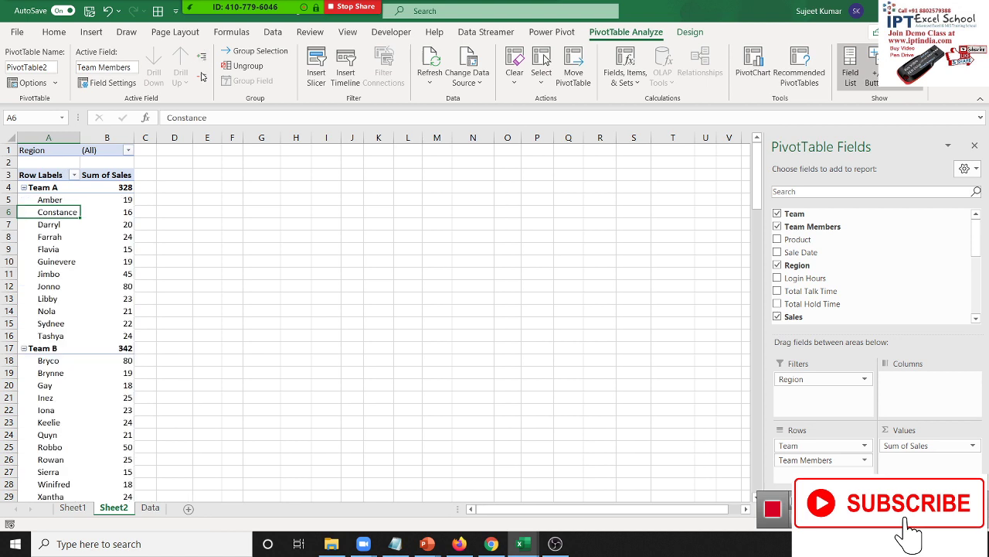
click(201, 77)
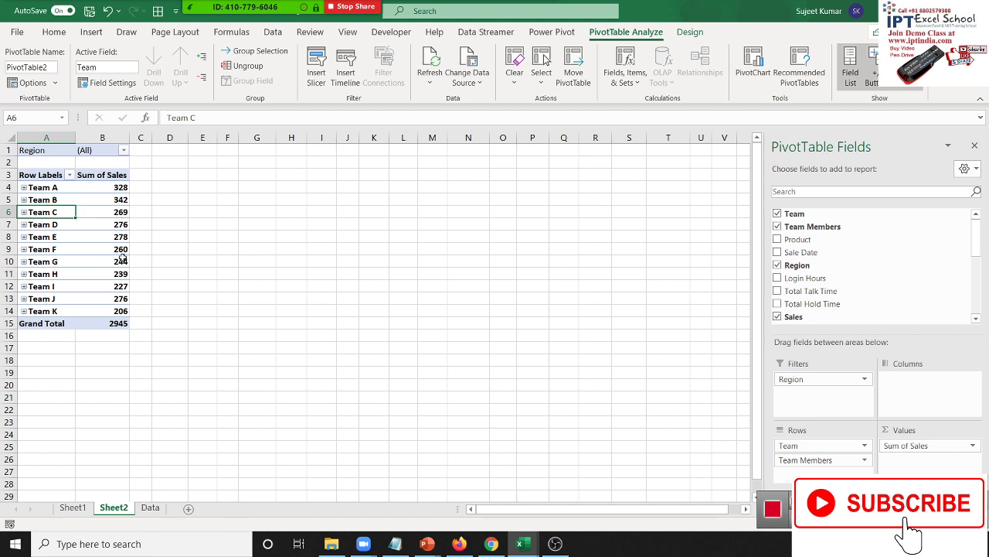
click(120, 261)
click(70, 250)
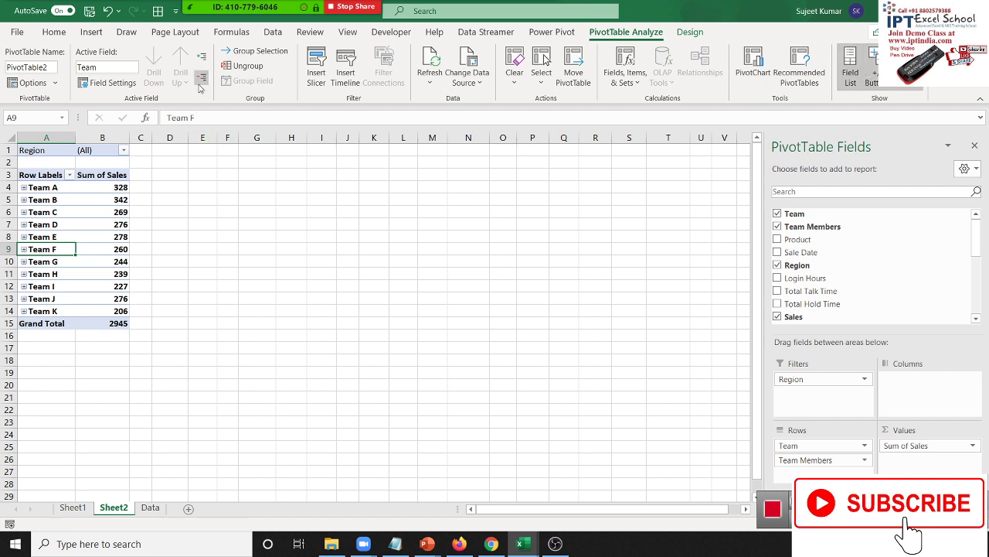
click(201, 56)
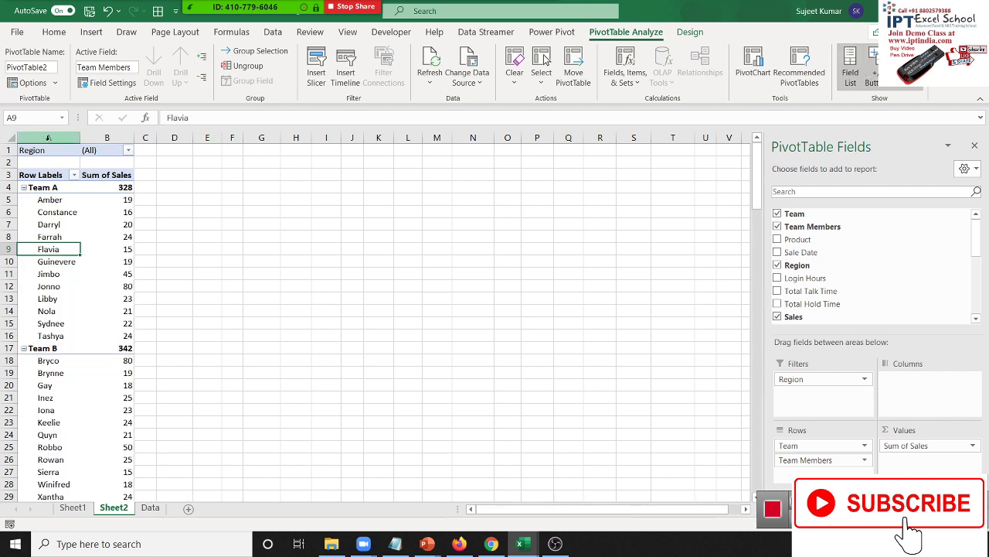
drag(48, 144, 102, 145)
key(ctrl+c)
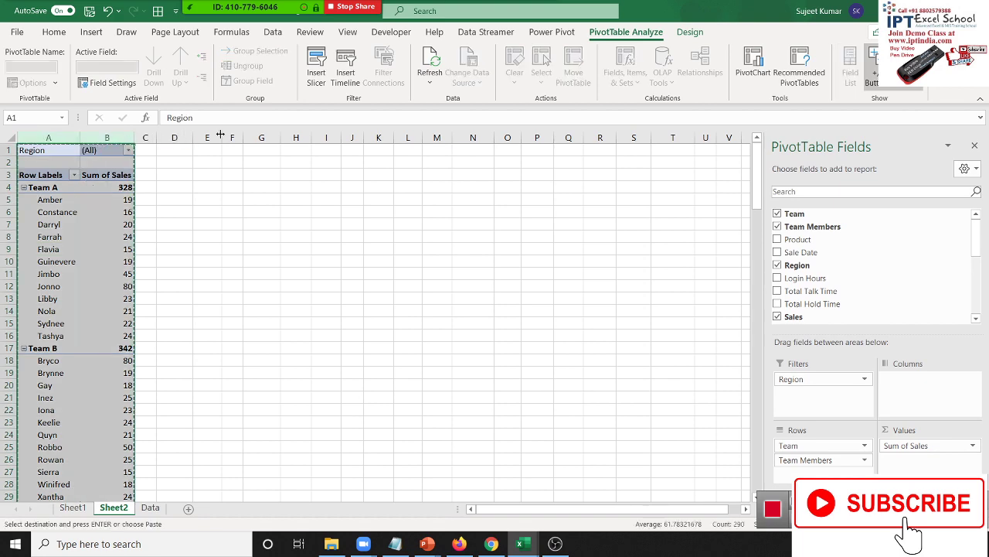
click(408, 150)
key(ctrl+v)
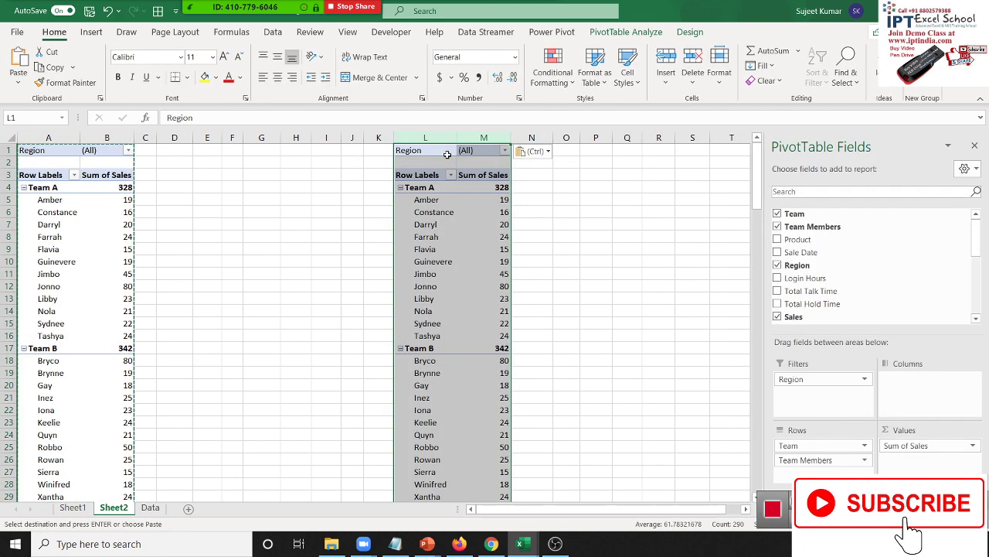
key(ctrl+z)
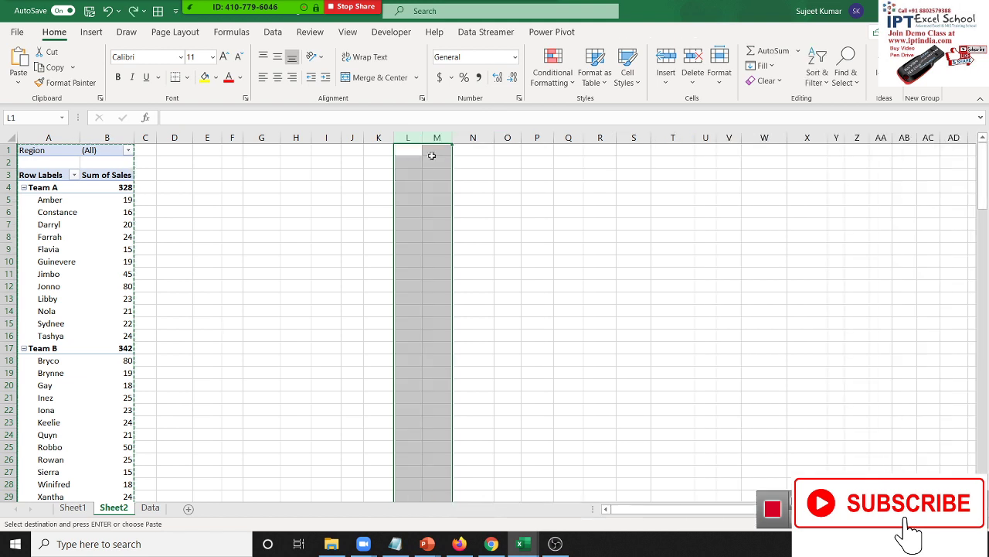
click(18, 82)
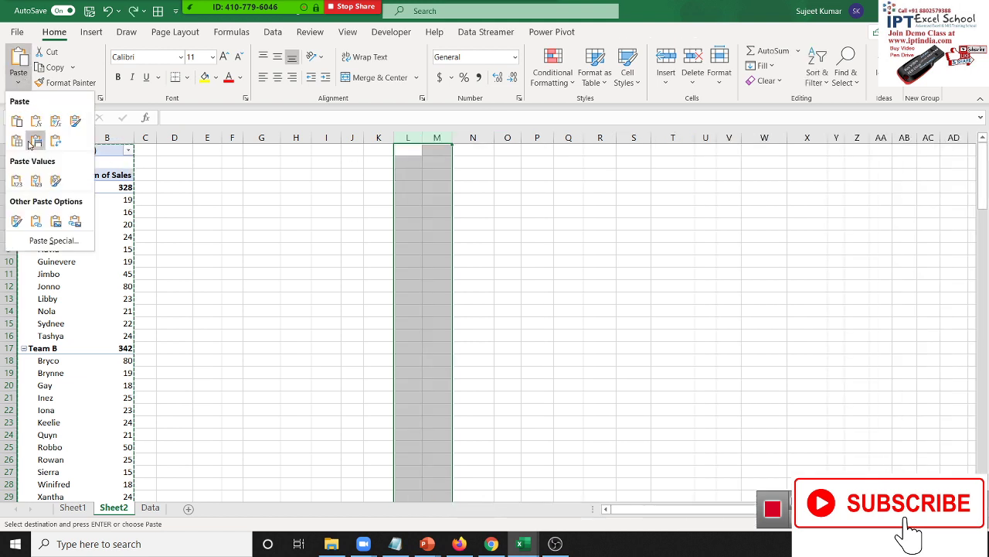
click(16, 183)
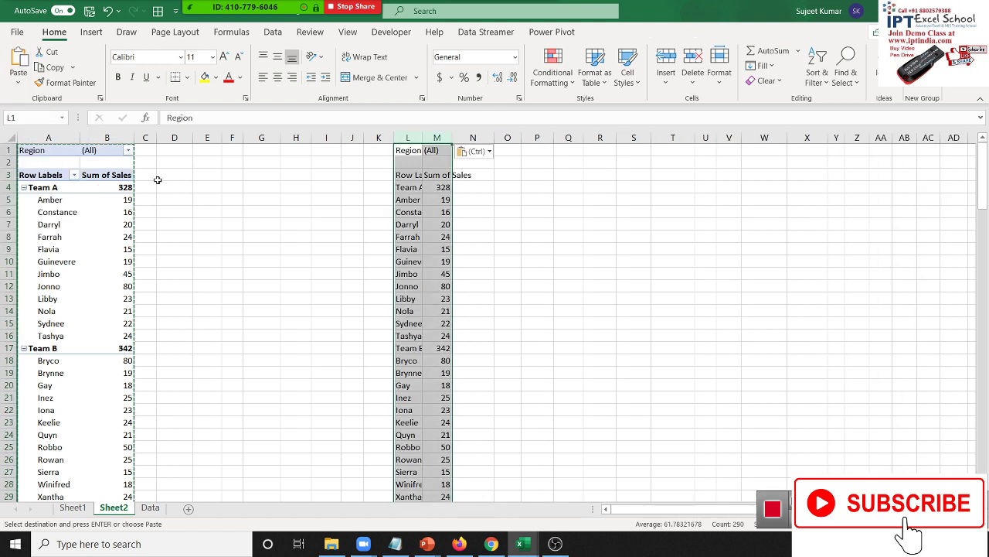
double_click(418, 137)
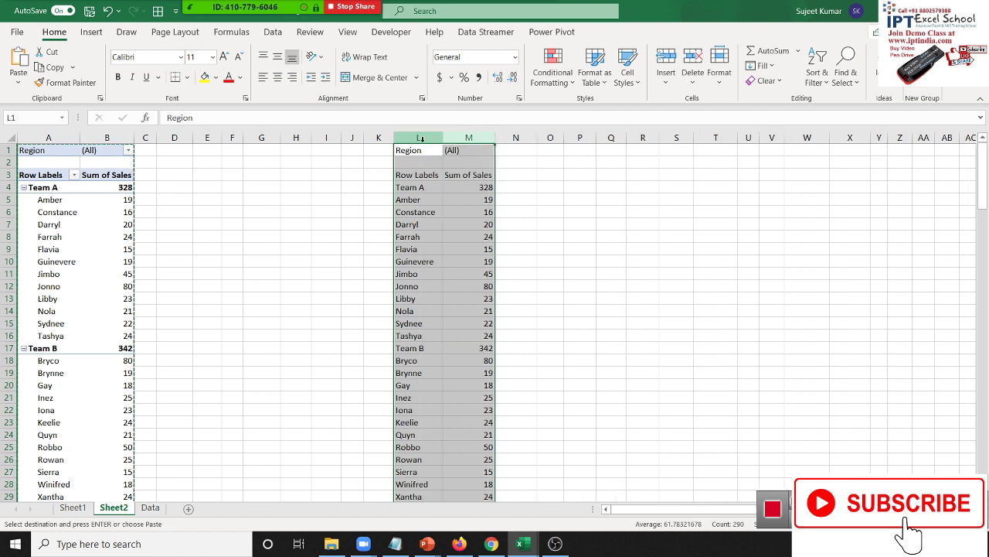
mouse_move(421, 188)
mouse_down()
mouse_move(429, 246)
mouse_move(414, 289)
mouse_up()
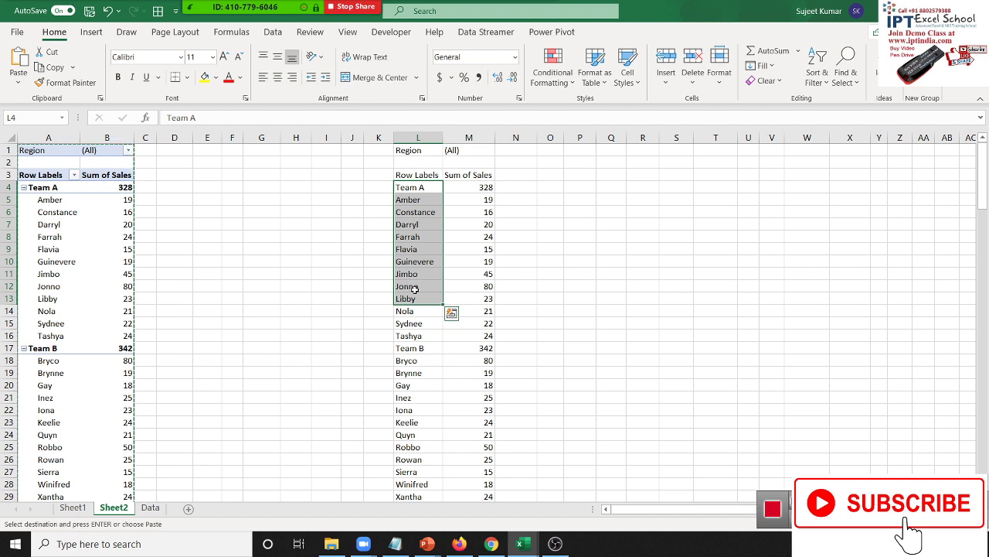
click(410, 198)
click(448, 203)
click(462, 212)
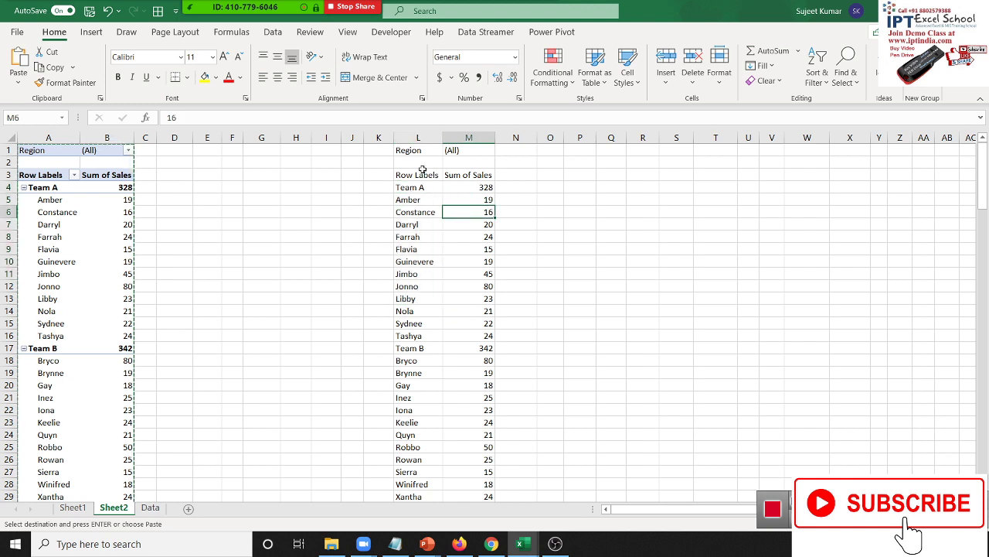
drag(402, 136, 415, 136)
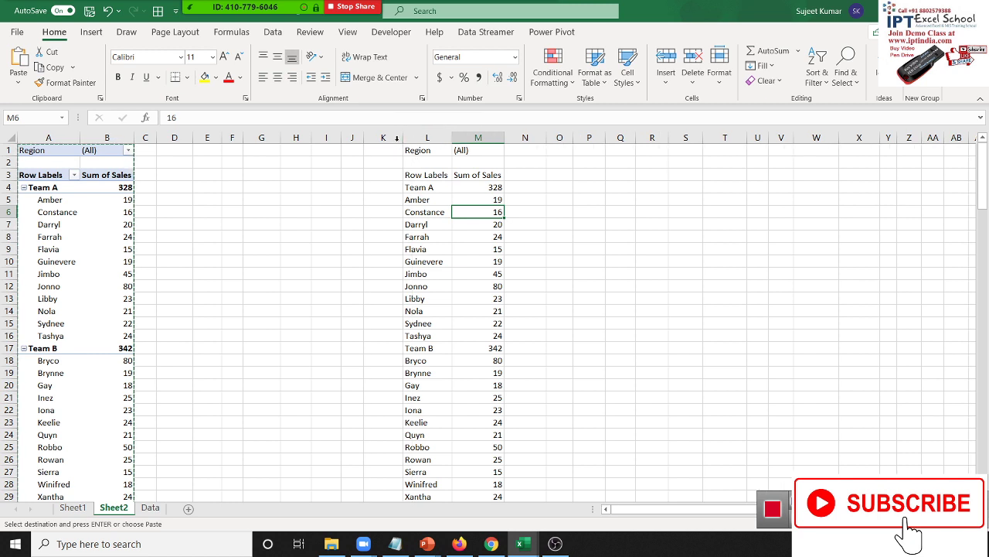
click(383, 137)
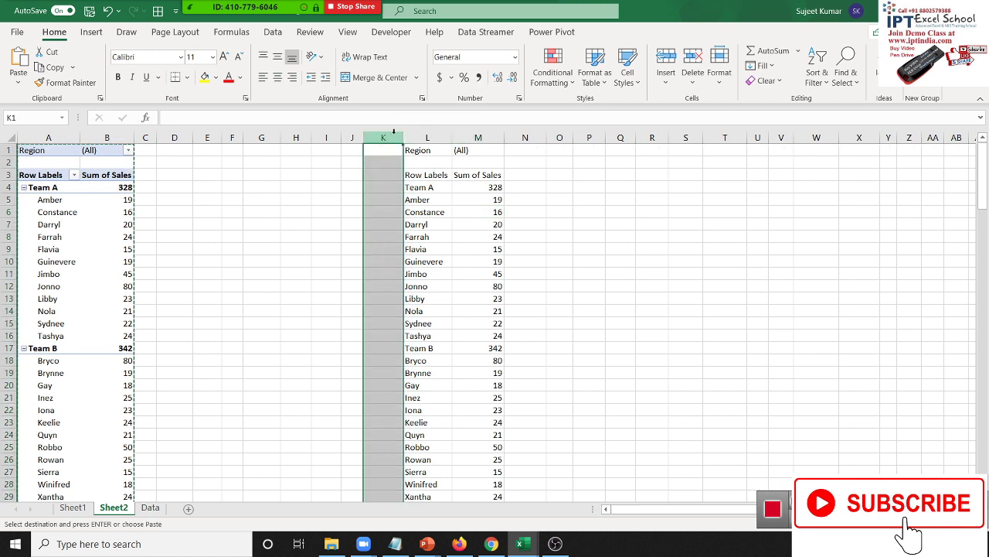
click(432, 137)
click(496, 137)
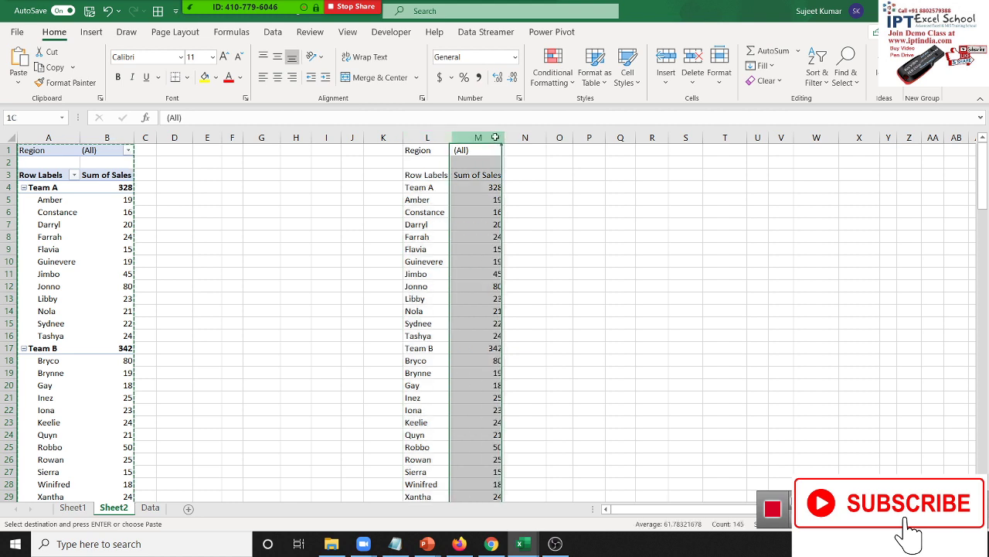
drag(383, 136, 466, 148)
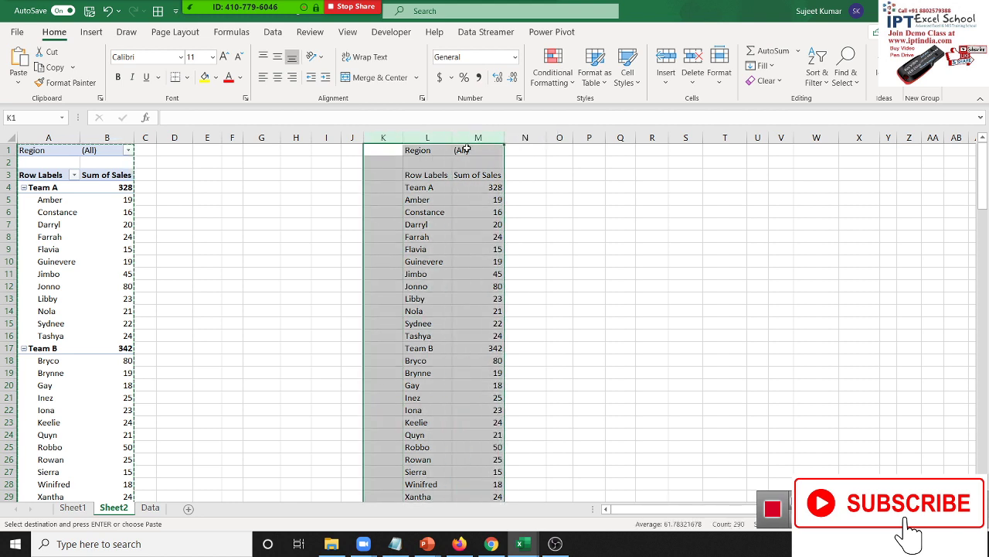
key(Delete)
click(338, 283)
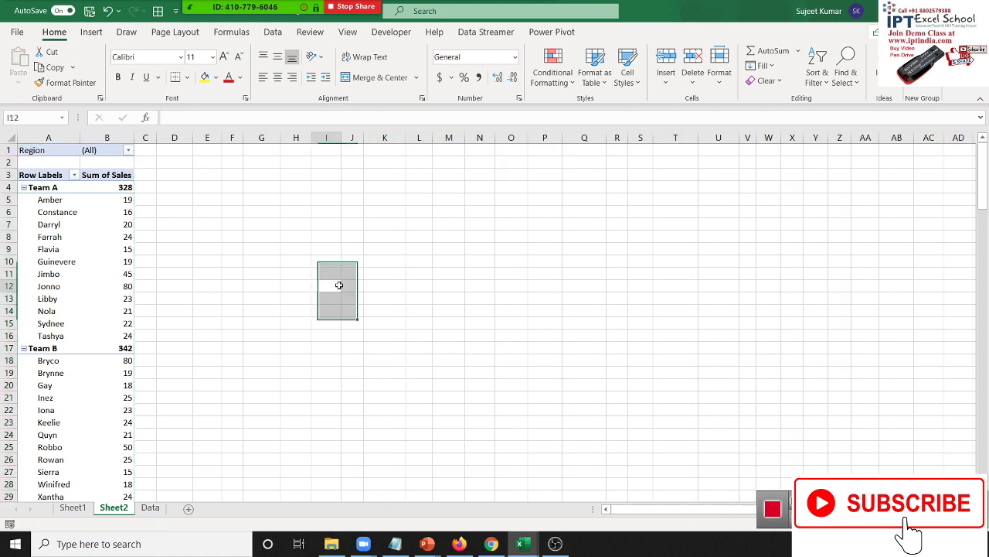
click(55, 251)
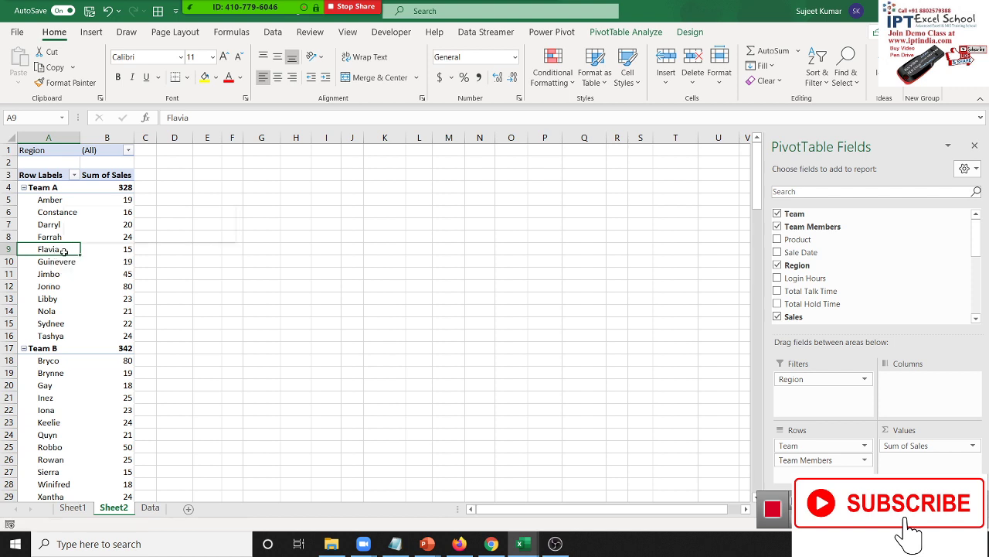
Enable Classic PivotTable layout in the PivotTable Options Display settings
right_click(64, 252)
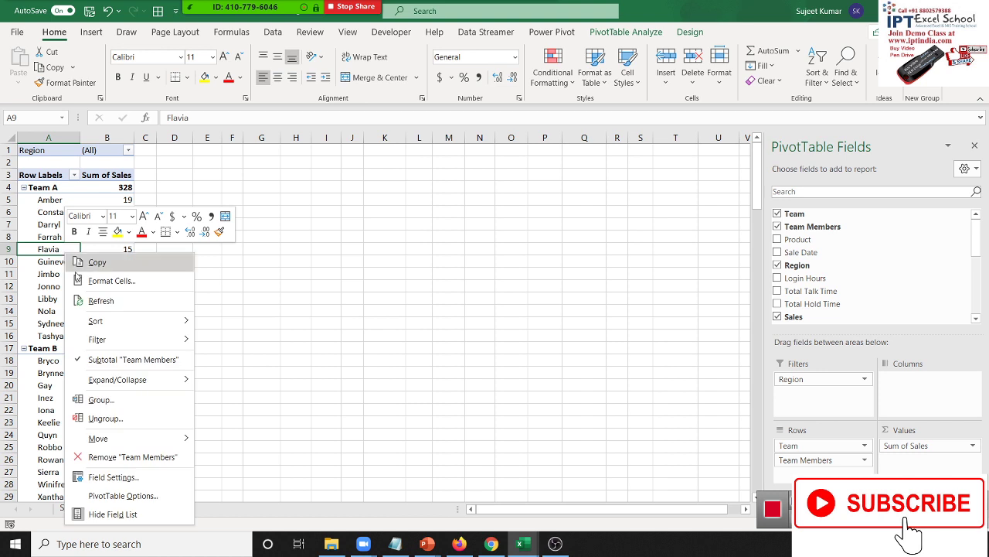
click(158, 495)
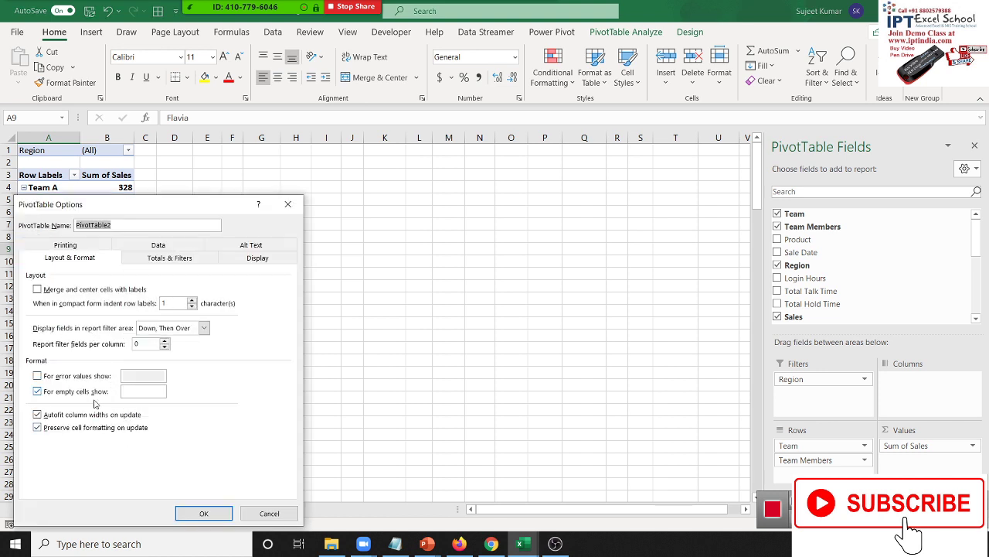
click(191, 247)
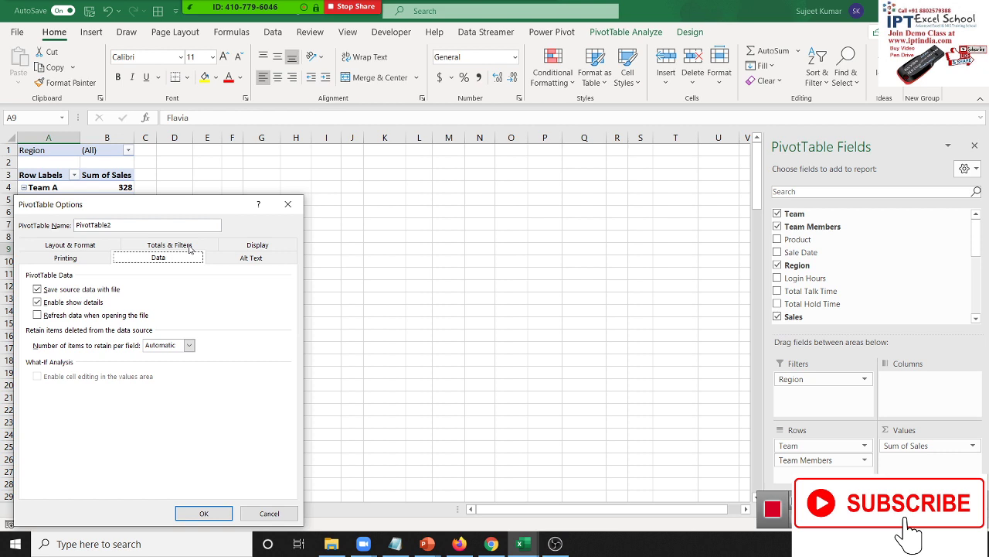
click(252, 246)
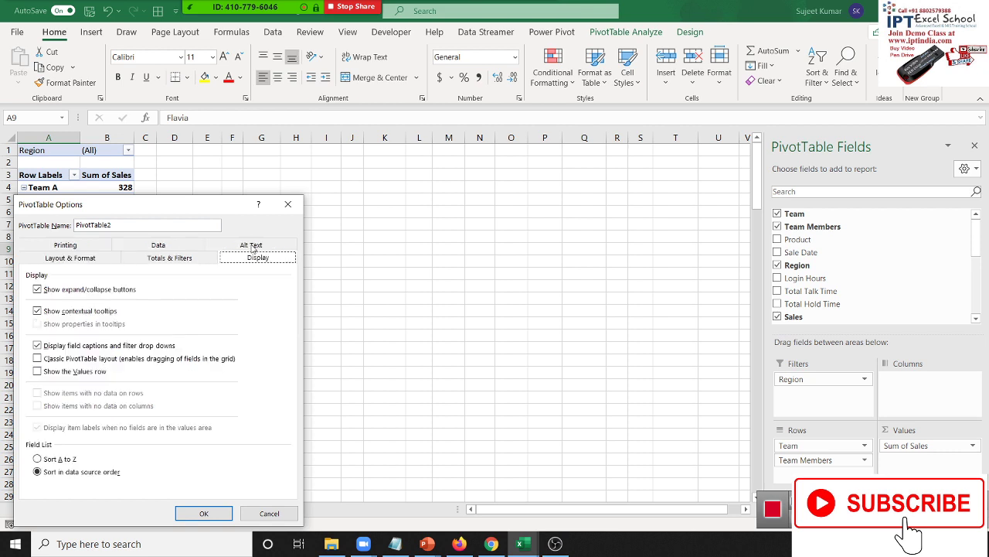
click(79, 358)
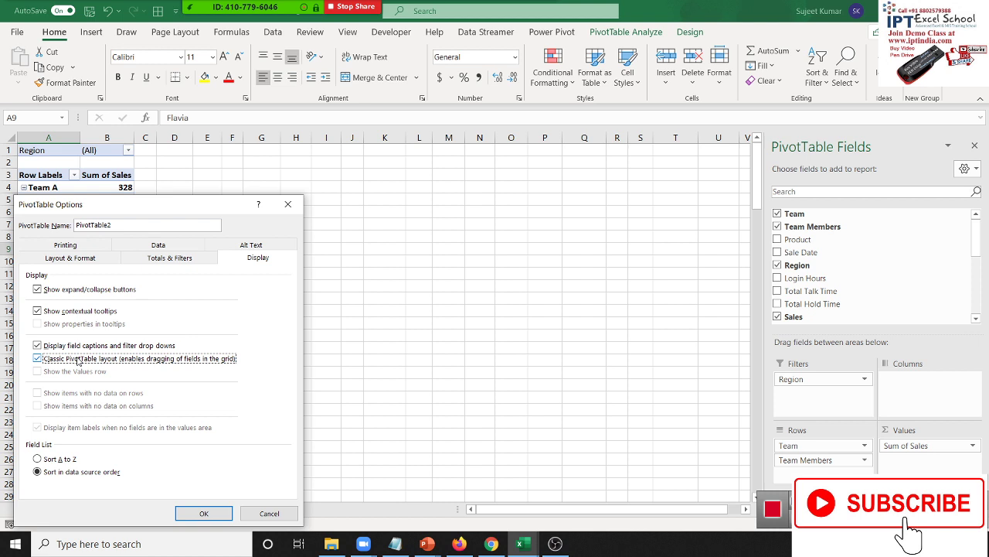
click(216, 514)
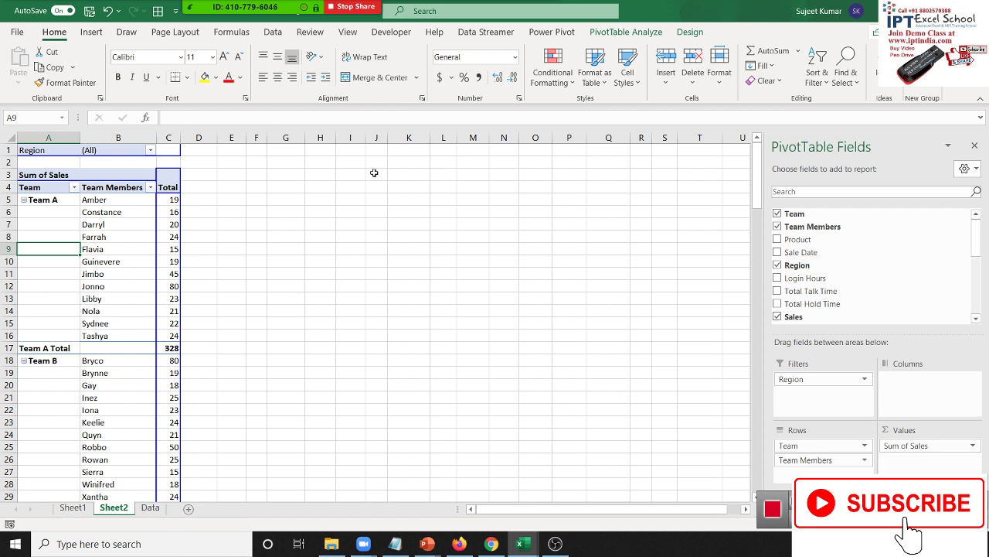
Set the pivot's report layout to Tabular Form and select the blank Team cells under Team A
click(689, 31)
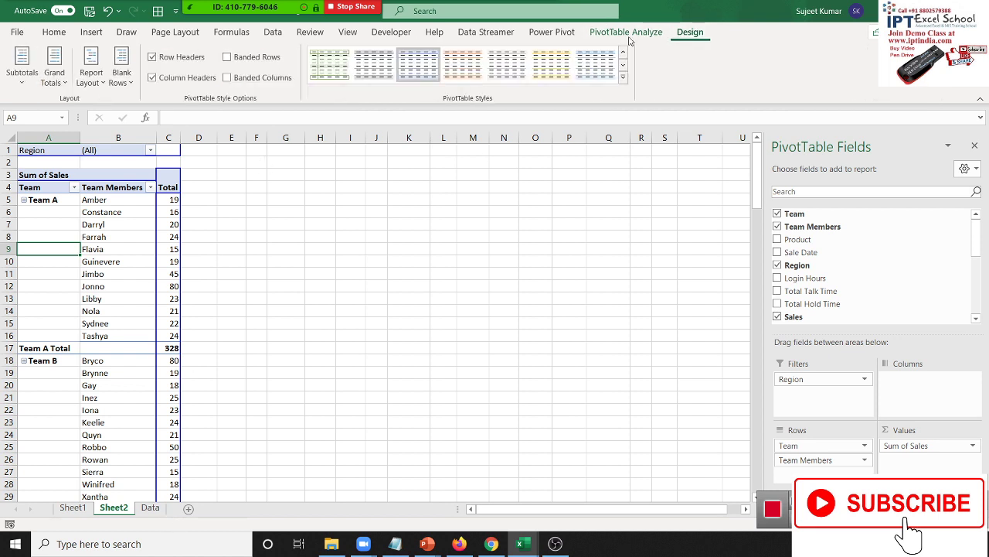
click(91, 77)
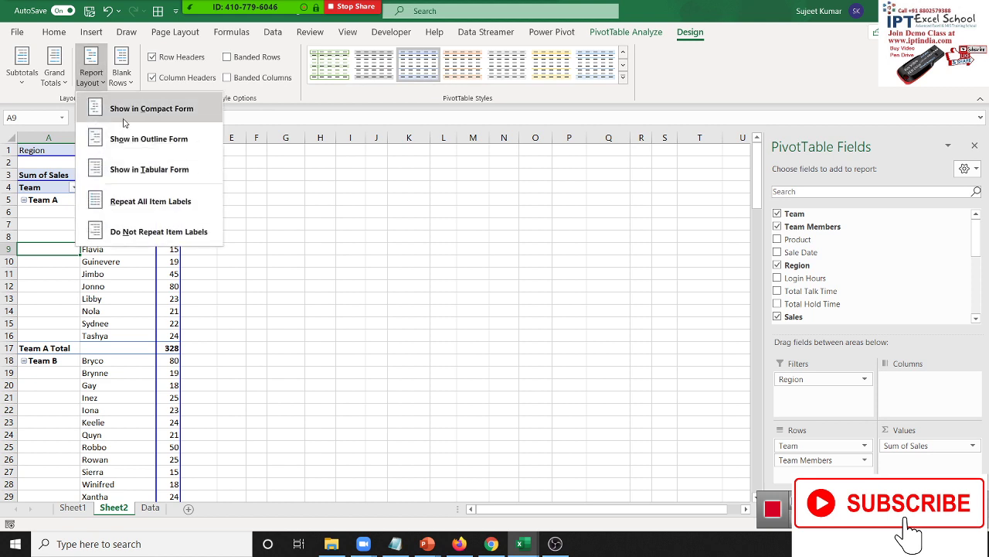
click(143, 172)
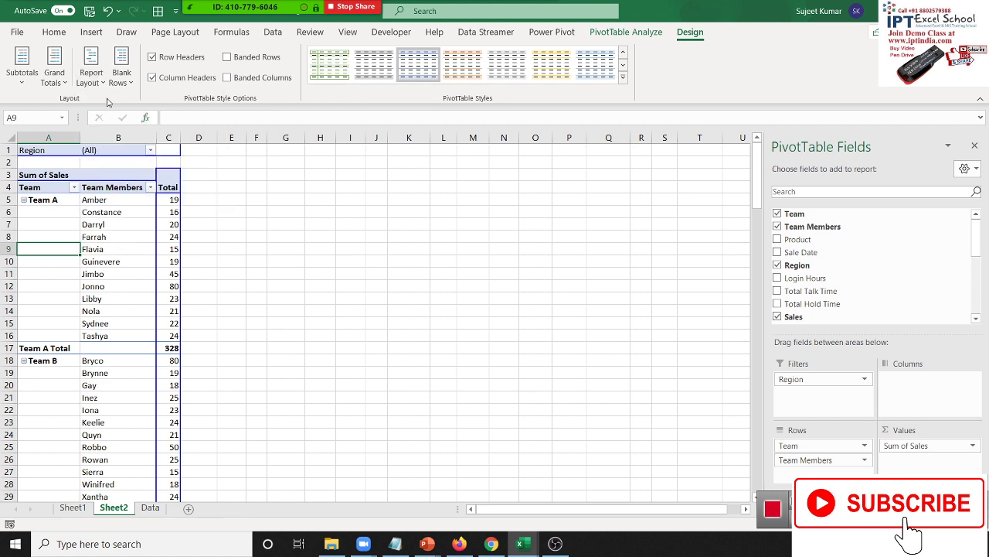
scroll(116, 229, down, 3)
scroll(116, 229, down, 3)
scroll(116, 229, up, 4)
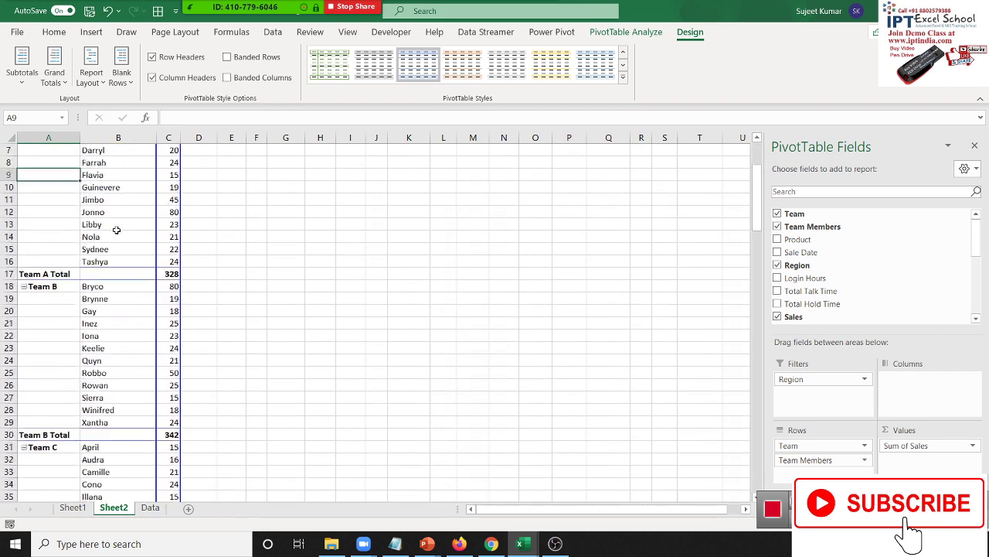
scroll(114, 226, up, 2)
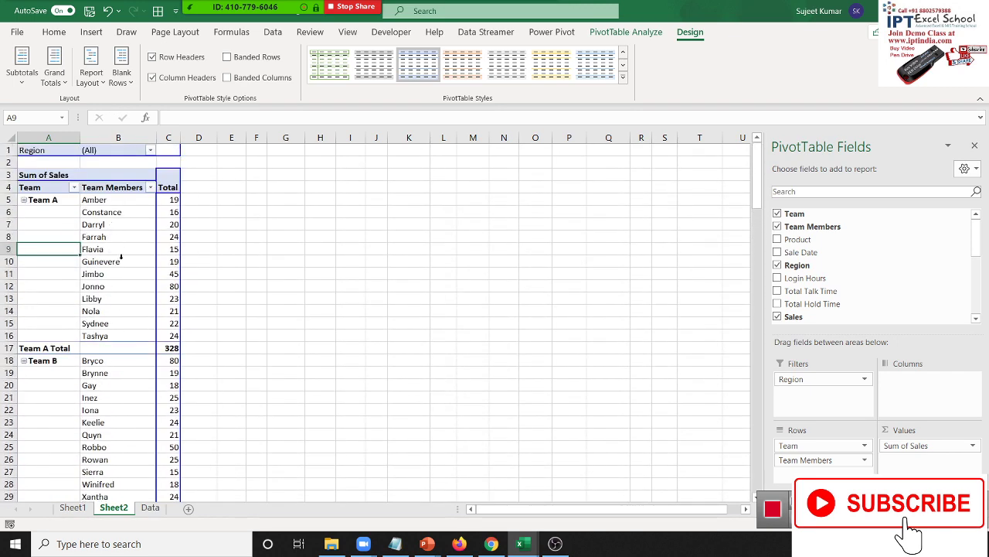
drag(66, 213, 71, 318)
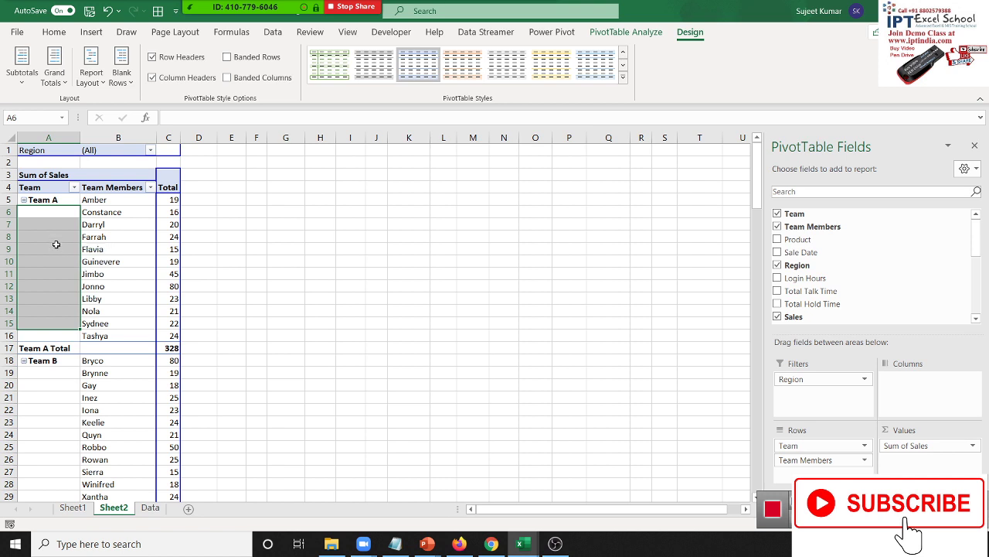
Apply Repeat All Item Labels so every member row shows its team name
click(54, 247)
right_click(45, 235)
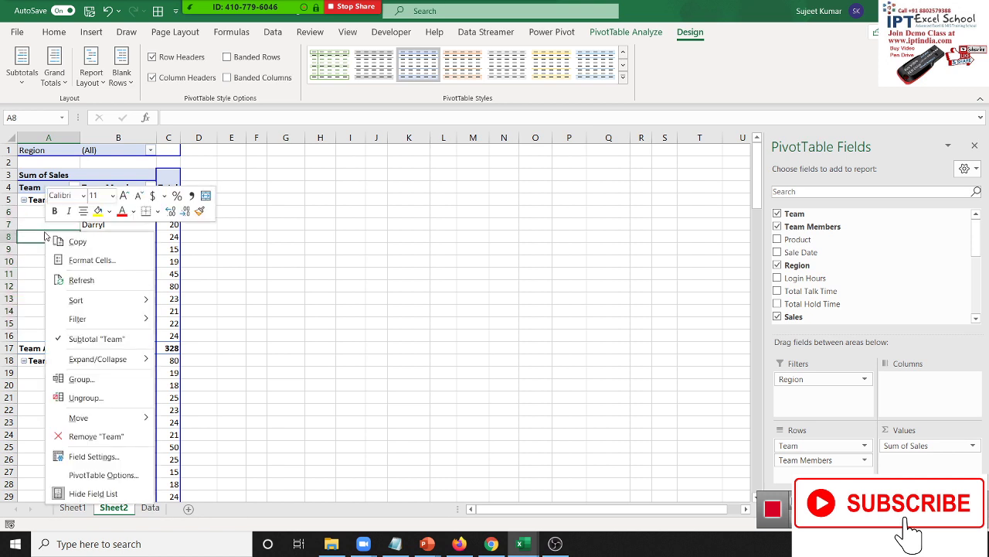
click(39, 235)
click(91, 78)
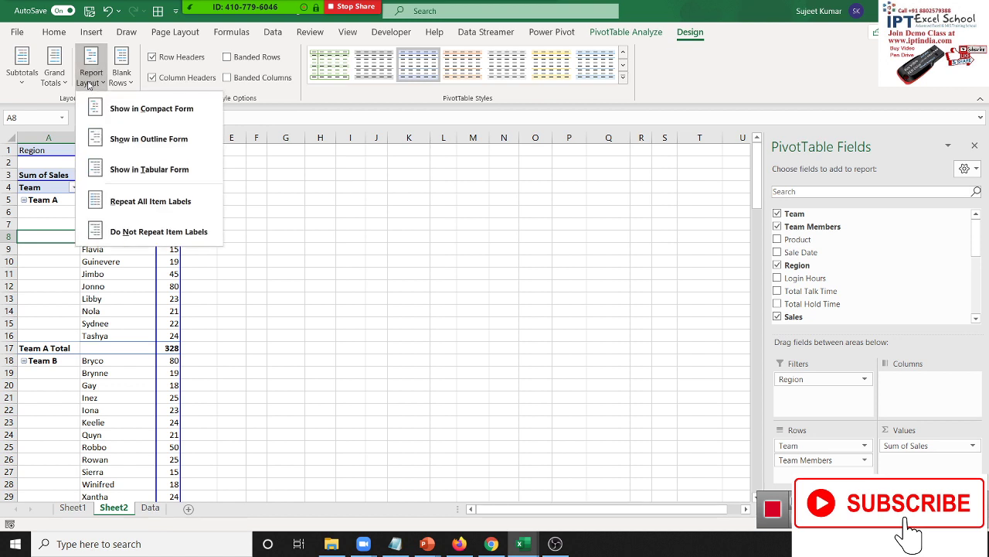
click(108, 203)
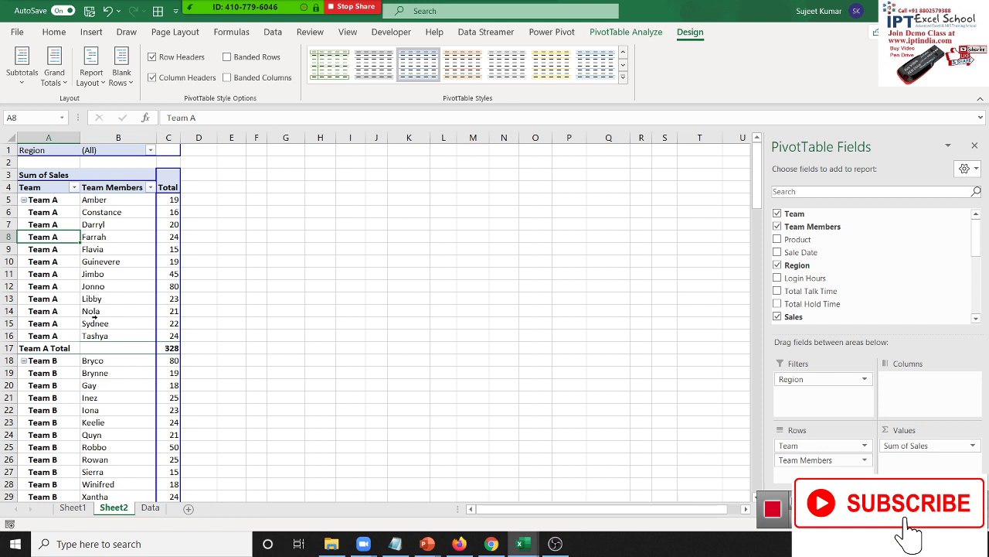
Turn off Subtotal "Team" so the Team A Total row disappears
click(69, 349)
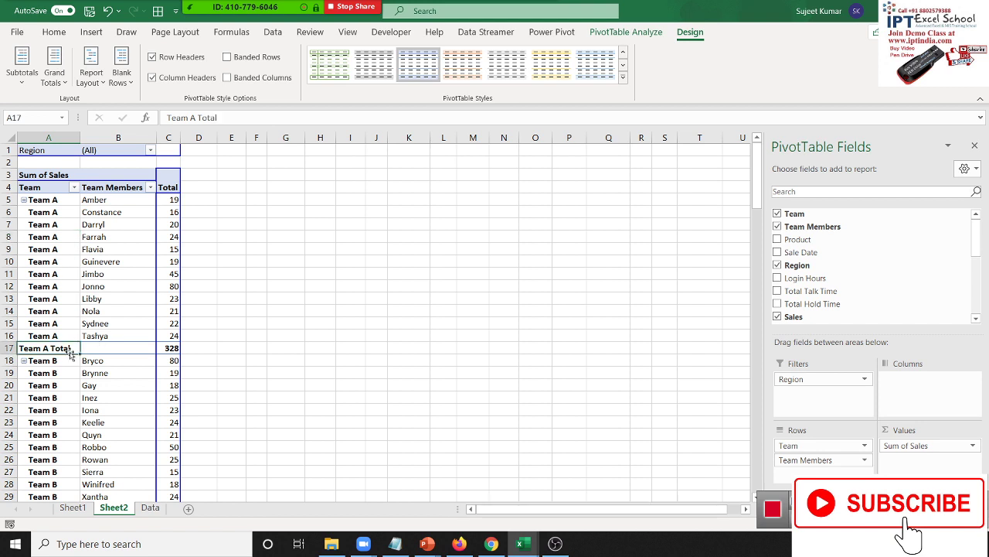
right_click(70, 350)
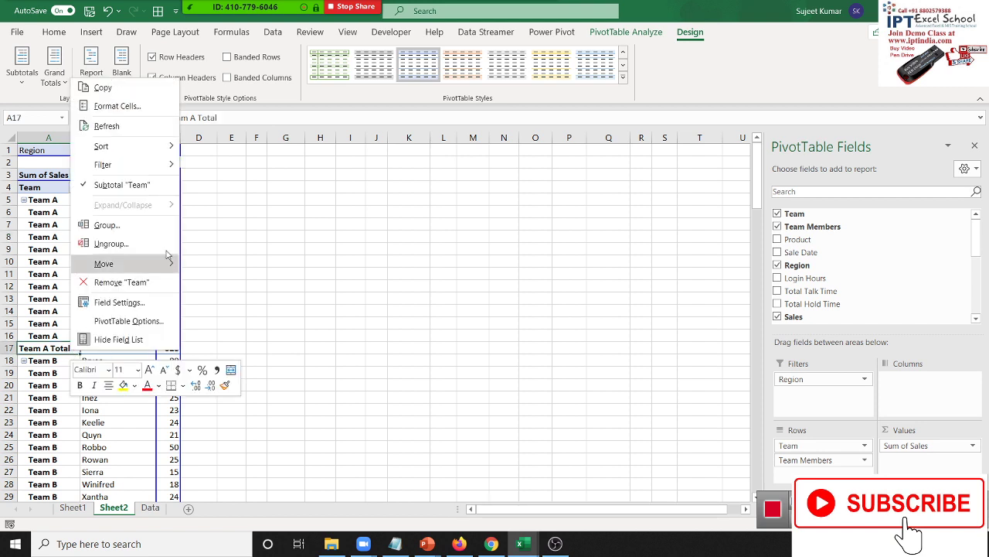
click(152, 193)
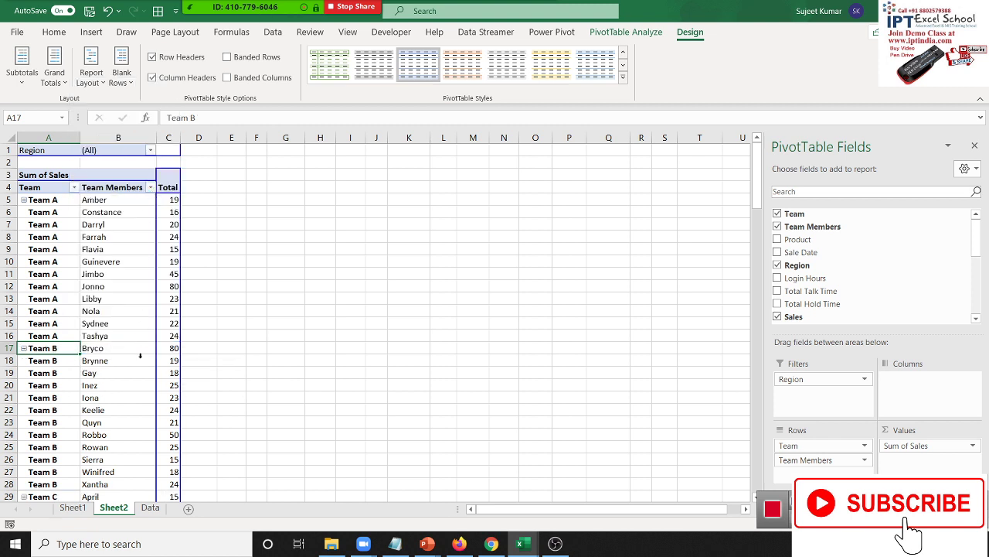
right_click(58, 331)
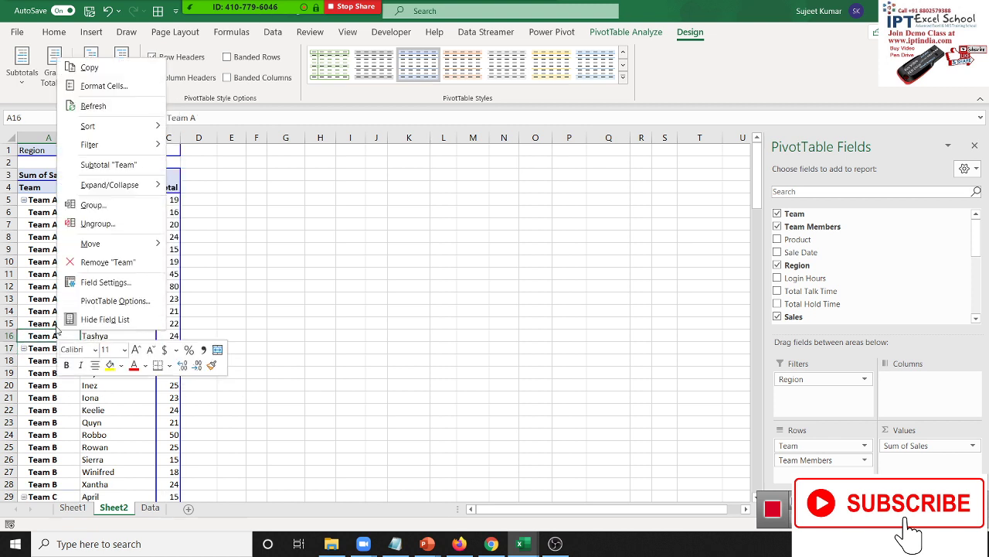
click(108, 165)
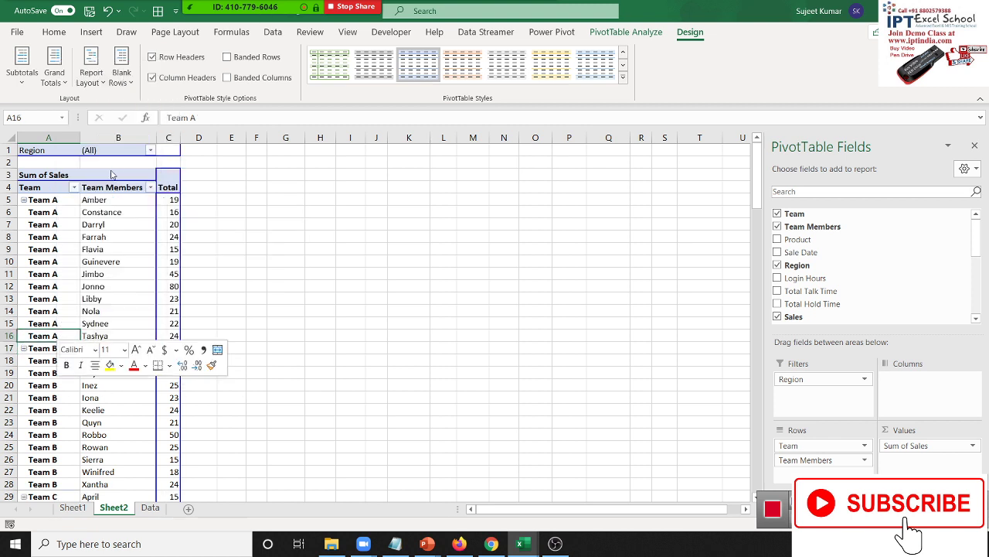
right_click(57, 273)
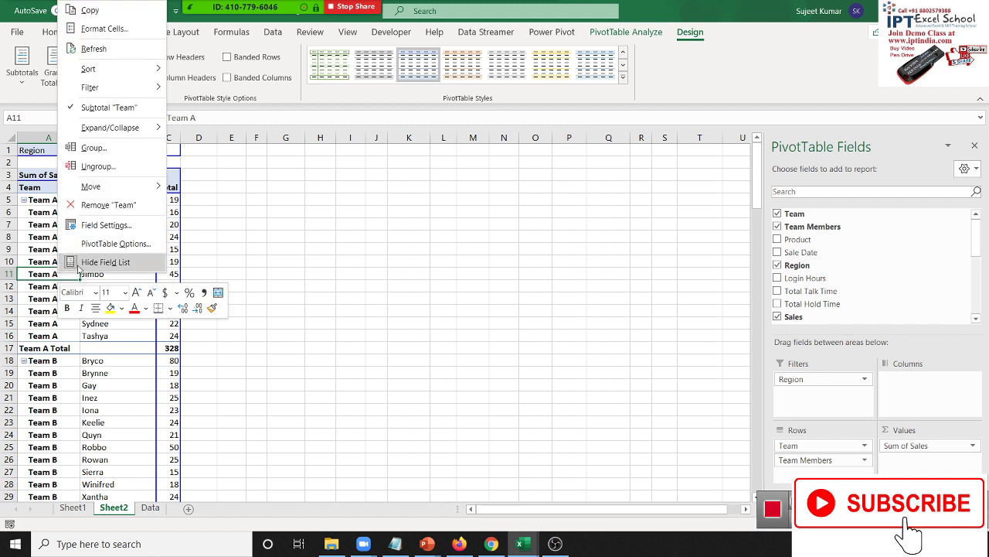
click(108, 108)
mouse_move(45, 299)
mouse_down()
mouse_move(60, 361)
mouse_move(55, 282)
mouse_up()
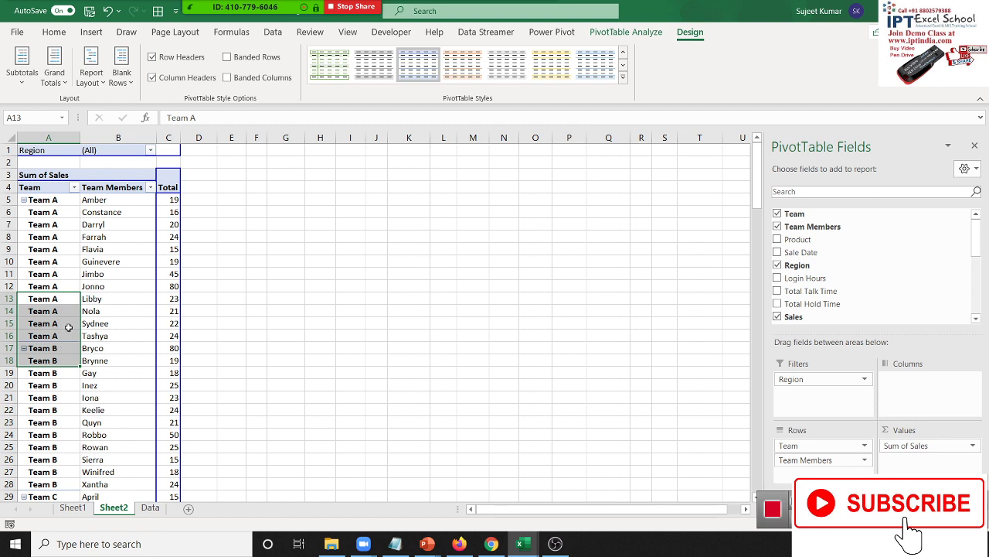
click(55, 282)
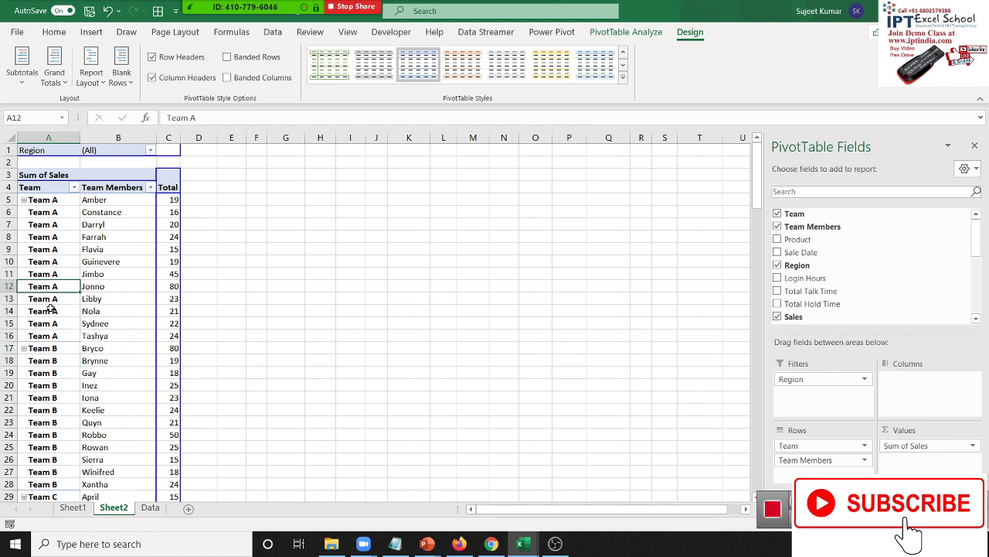
Insert a blank line after each team group and scroll through the result
click(124, 78)
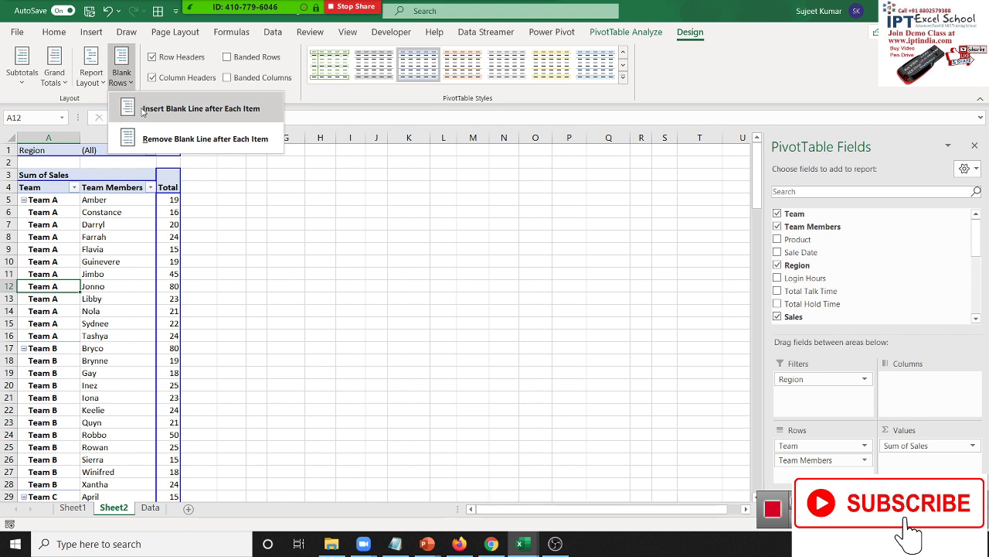
click(143, 111)
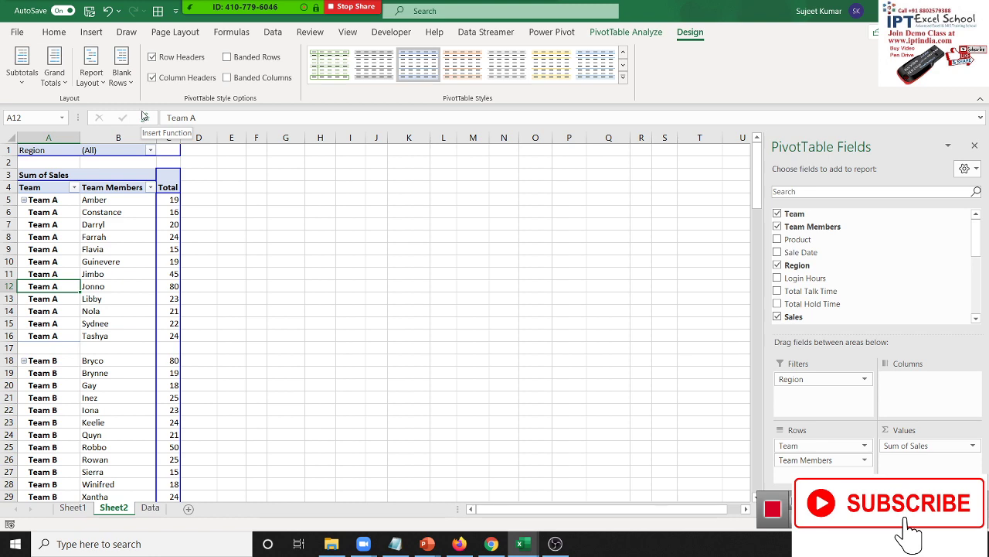
scroll(98, 210, down, 3)
scroll(98, 210, down, 4)
scroll(98, 211, down, 3)
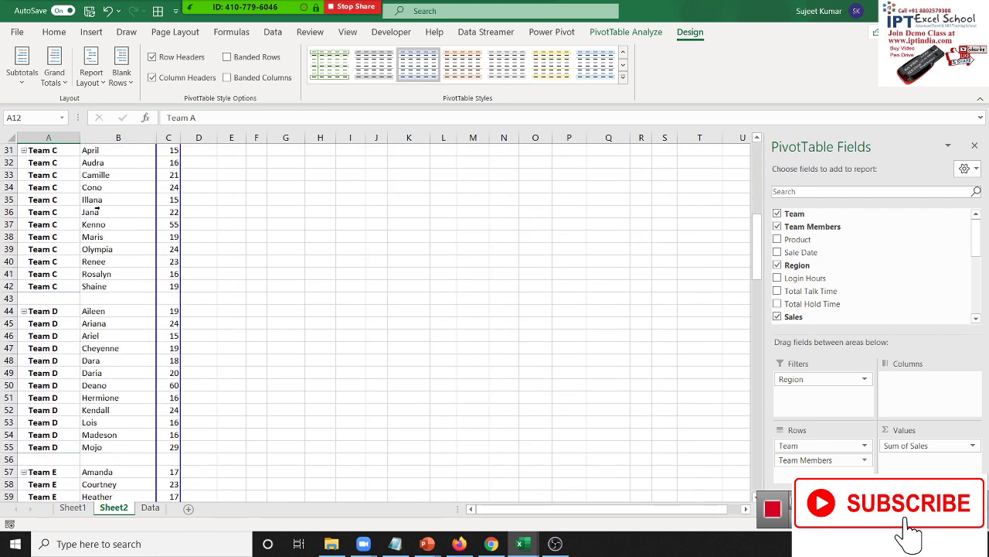
scroll(98, 211, up, 6)
scroll(99, 210, up, 4)
Remove the blank lines after each item and switch to Do Not Repeat Item Labels
click(123, 77)
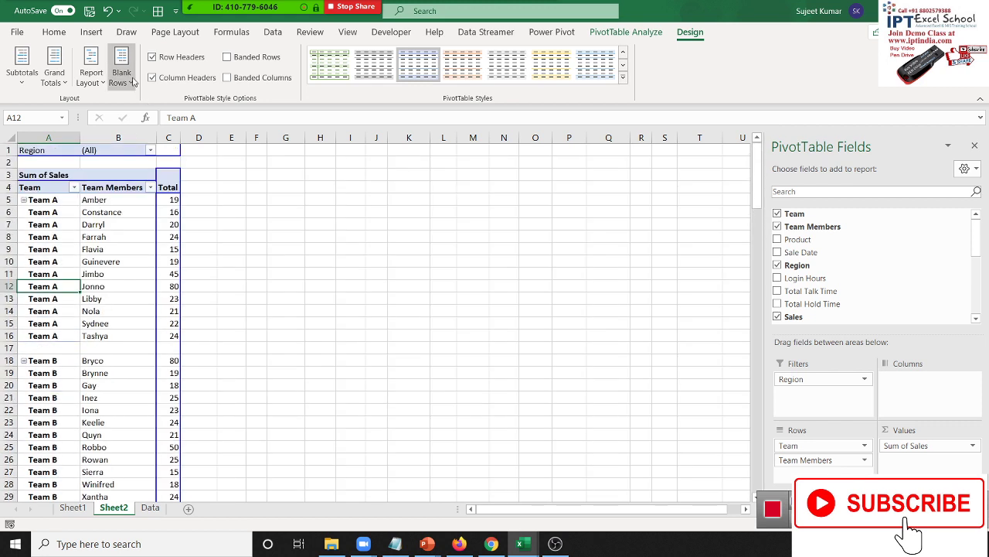
click(150, 144)
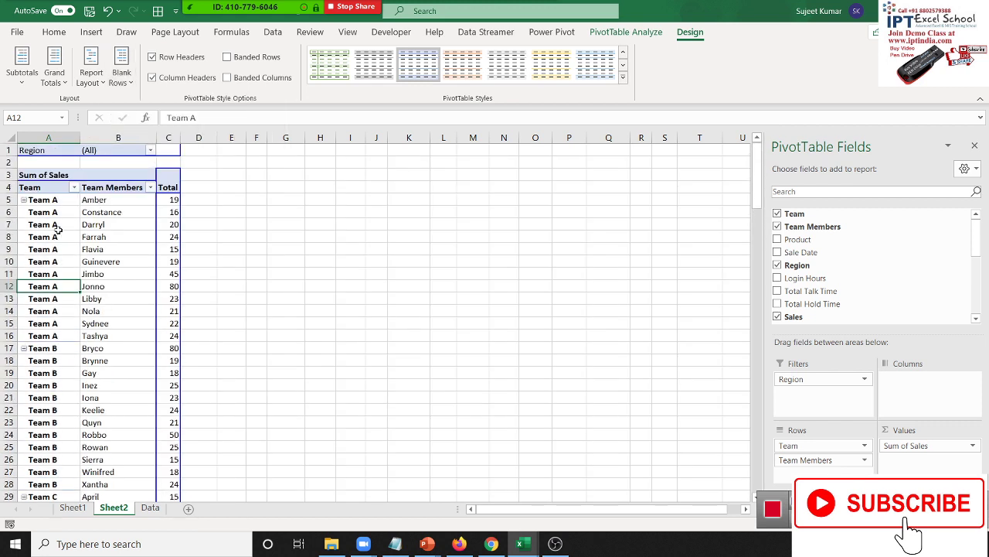
click(91, 77)
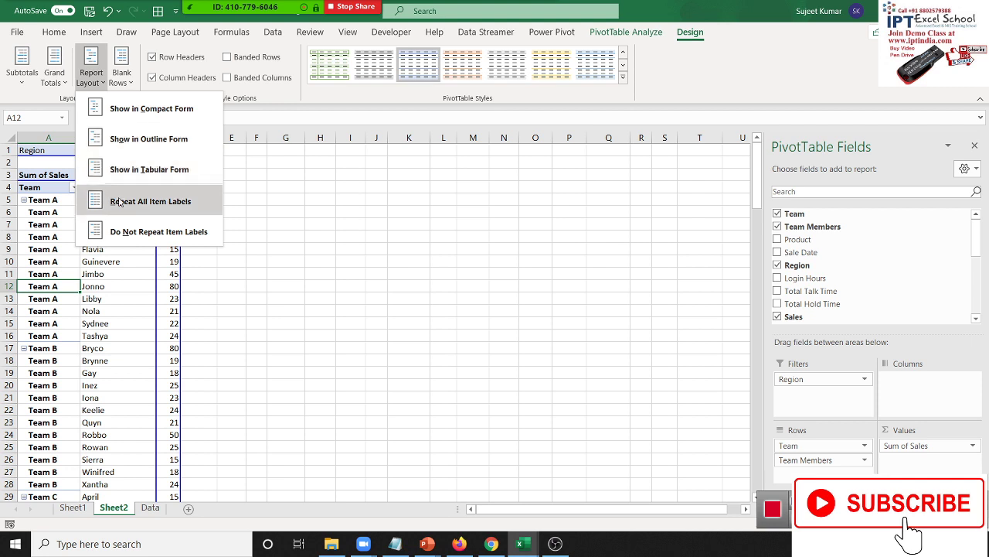
click(126, 232)
Select the Team A label cells and member cells to check the grouping
drag(43, 226, 43, 310)
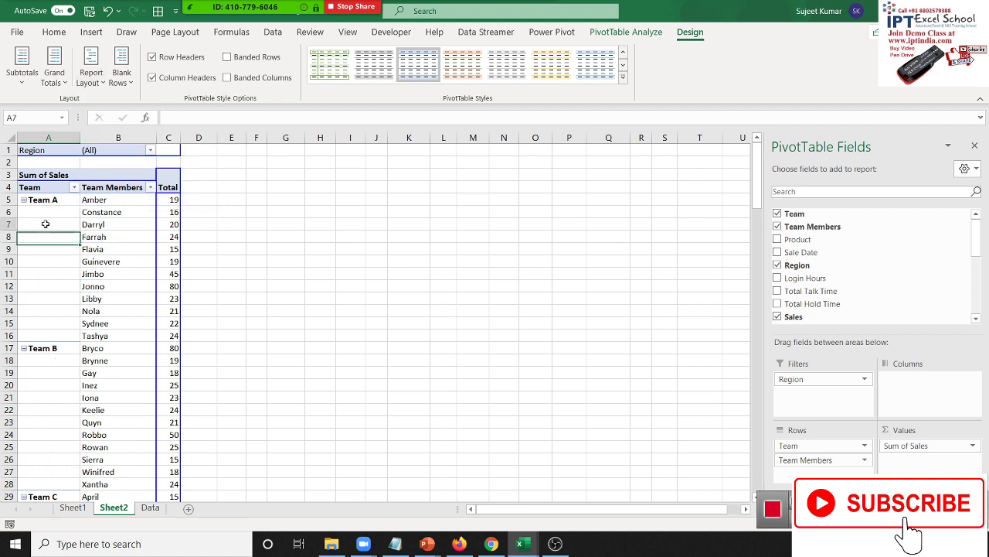
click(65, 196)
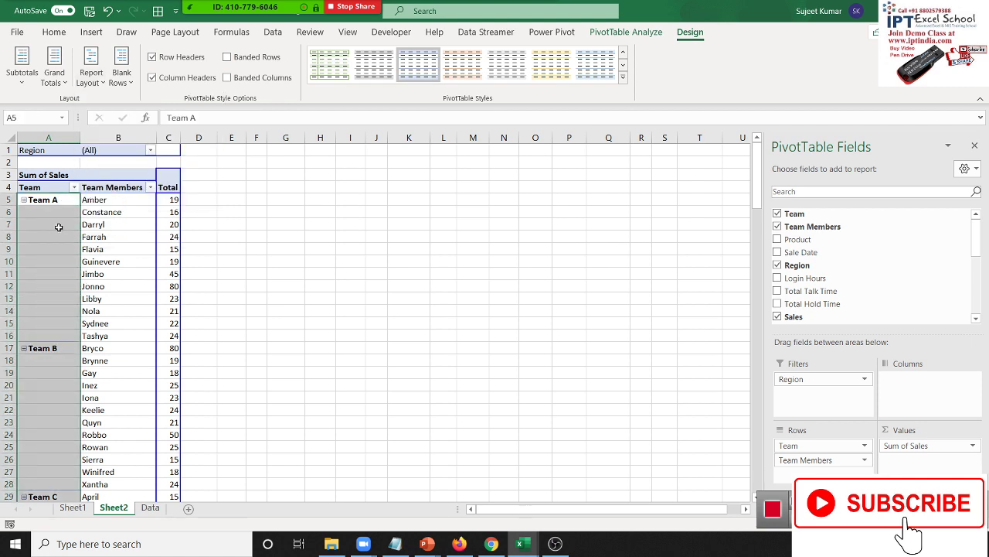
click(58, 226)
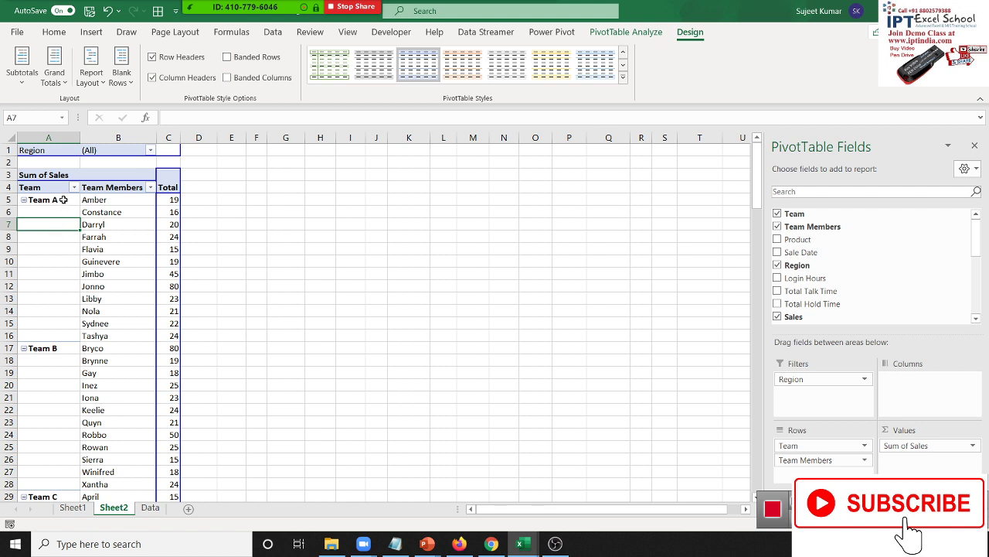
drag(58, 201, 73, 327)
drag(73, 326, 70, 307)
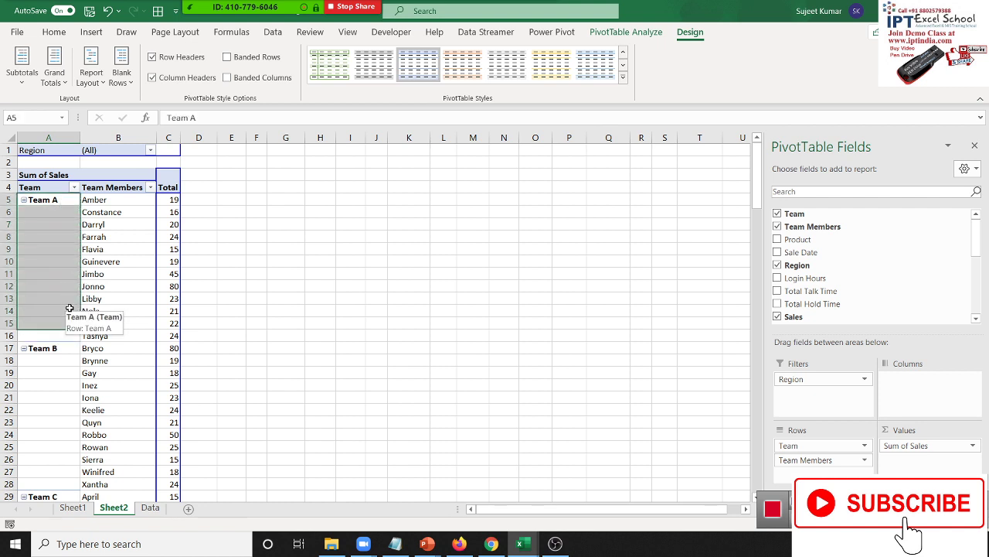
click(89, 281)
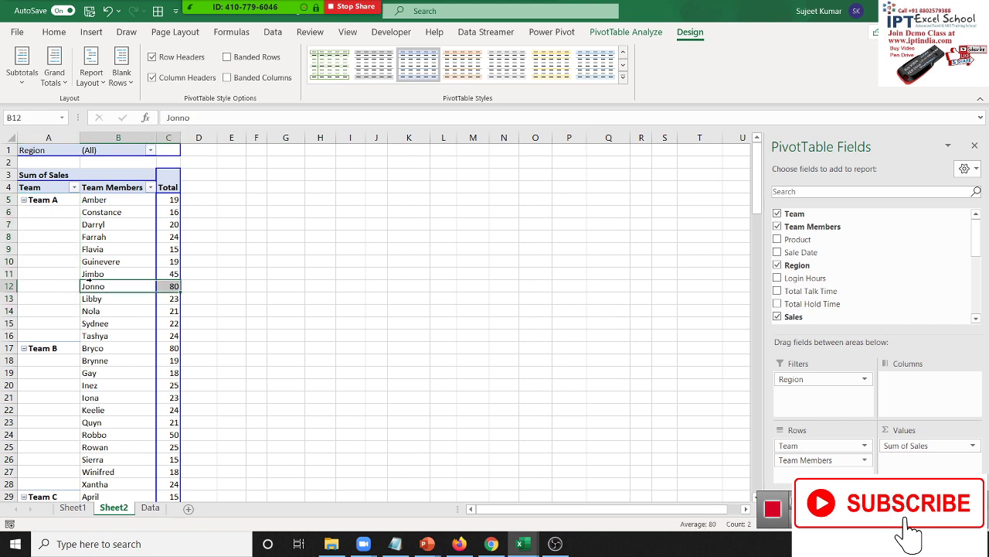
click(123, 248)
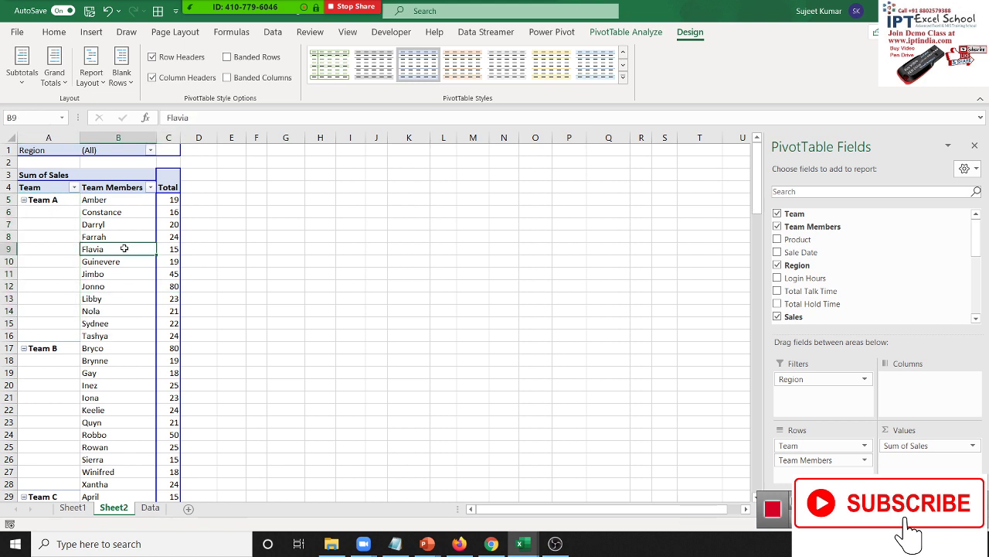
drag(80, 249, 65, 237)
Enable 'Merge and center cells with labels' in PivotTable Options so team labels span their rows
right_click(65, 238)
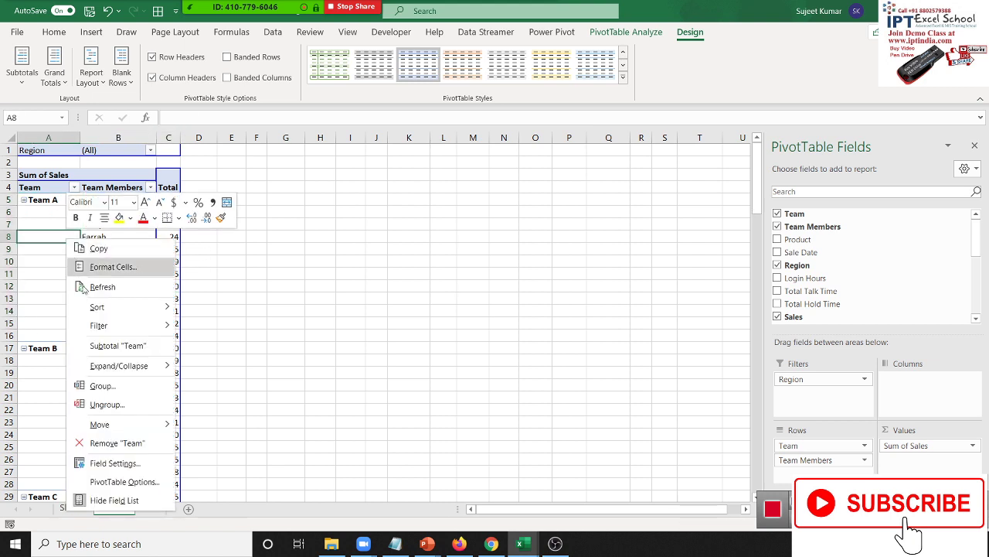
click(107, 482)
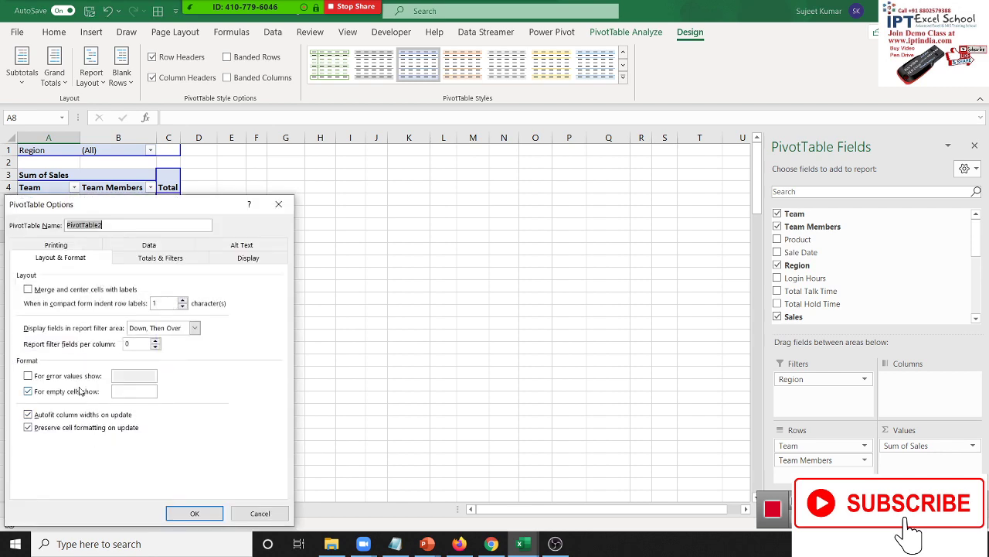
click(42, 292)
drag(205, 213, 473, 143)
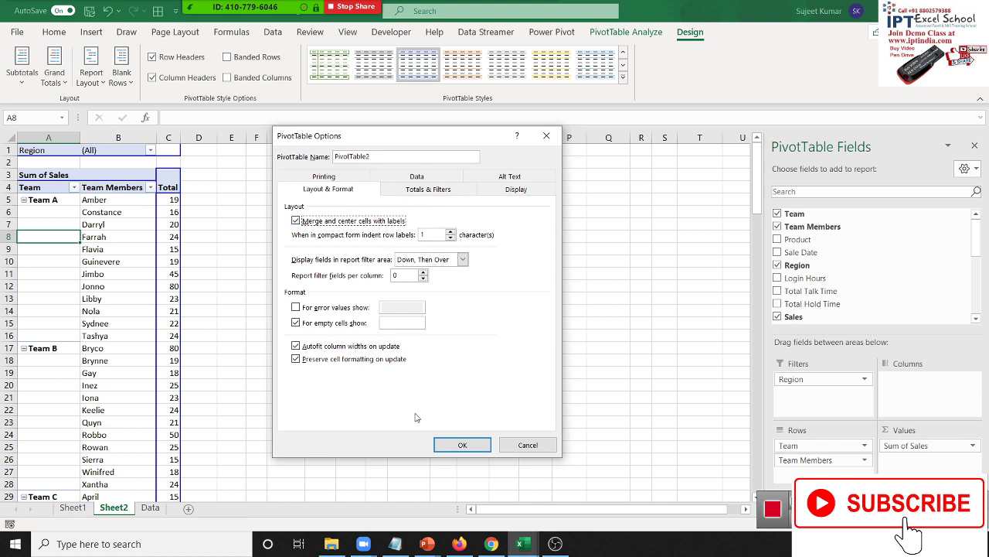
click(462, 445)
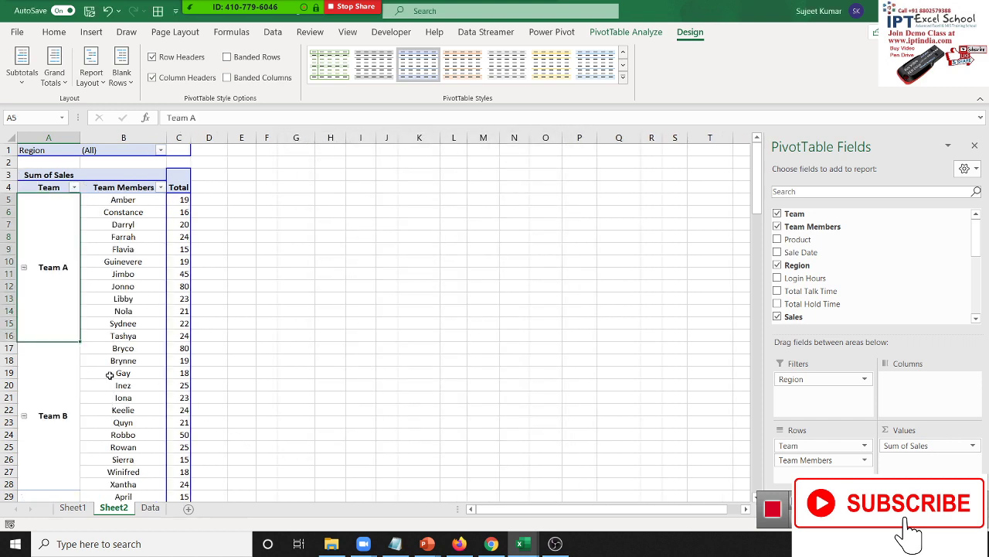
click(71, 368)
click(68, 328)
click(64, 364)
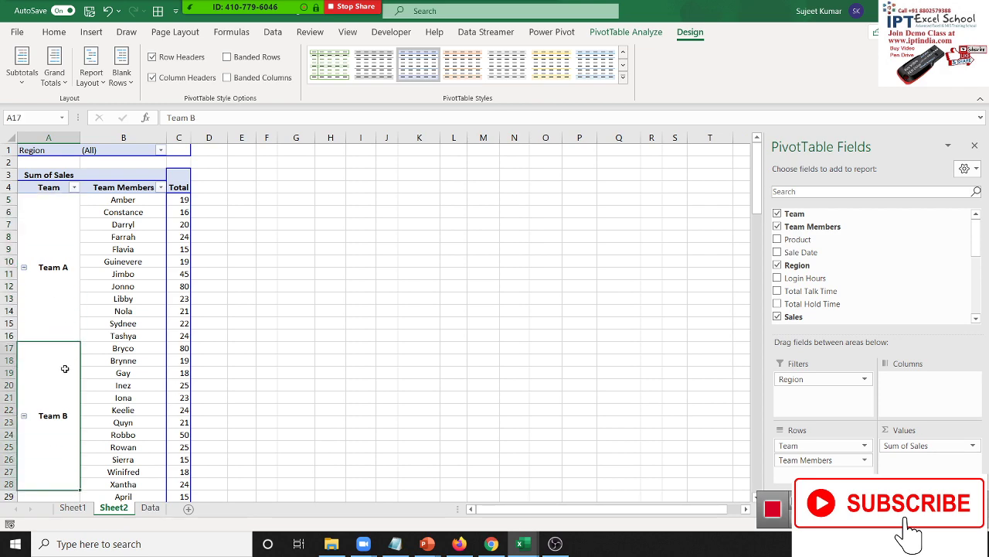
scroll(65, 369, down, 1)
scroll(52, 386, down, 2)
click(51, 400)
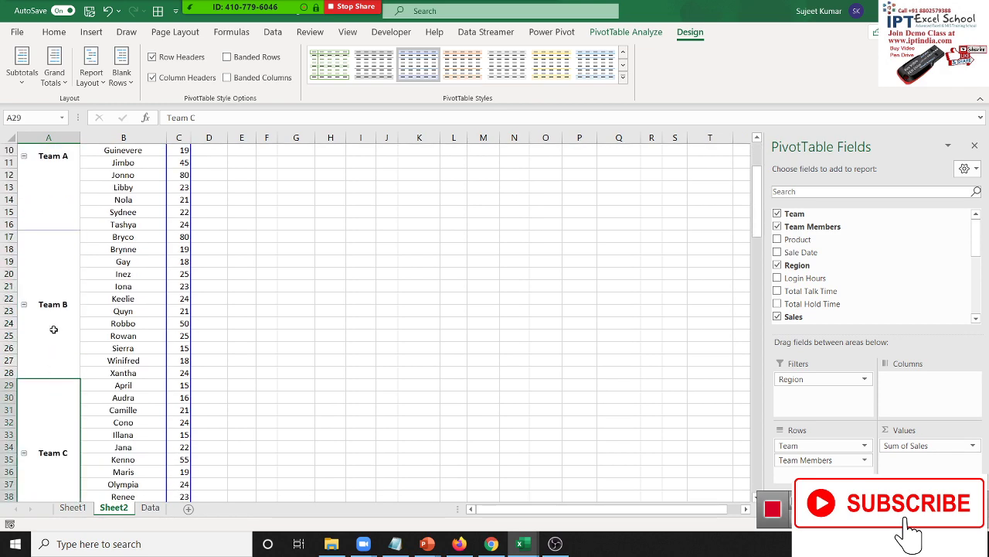
click(53, 330)
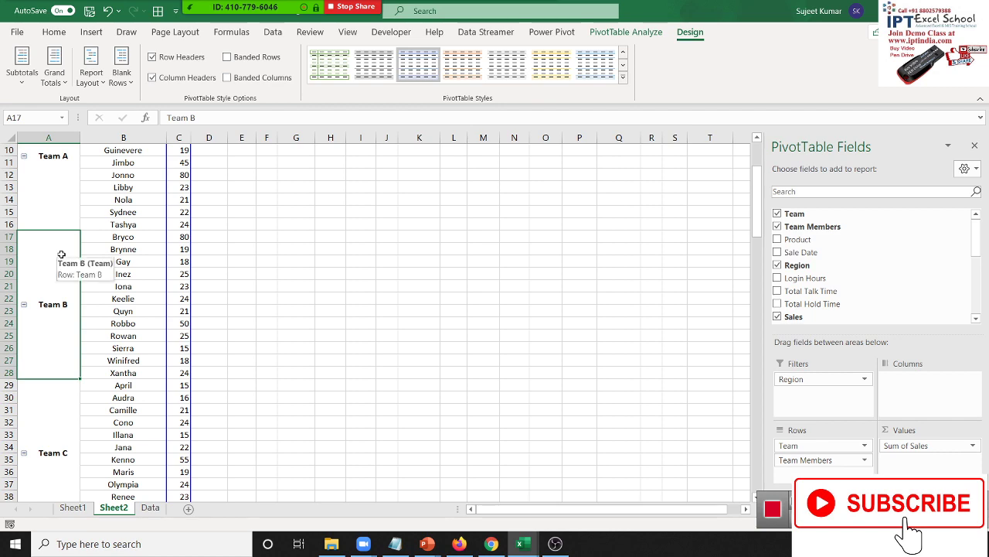
scroll(47, 340, down, 1)
scroll(46, 341, down, 4)
click(59, 358)
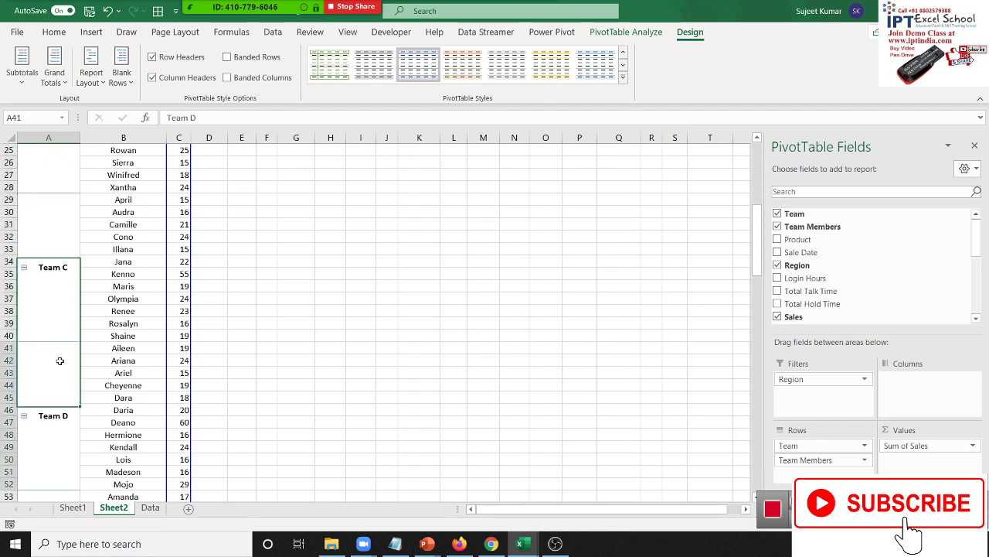
scroll(63, 402, down, 4)
click(63, 401)
scroll(65, 430, down, 1)
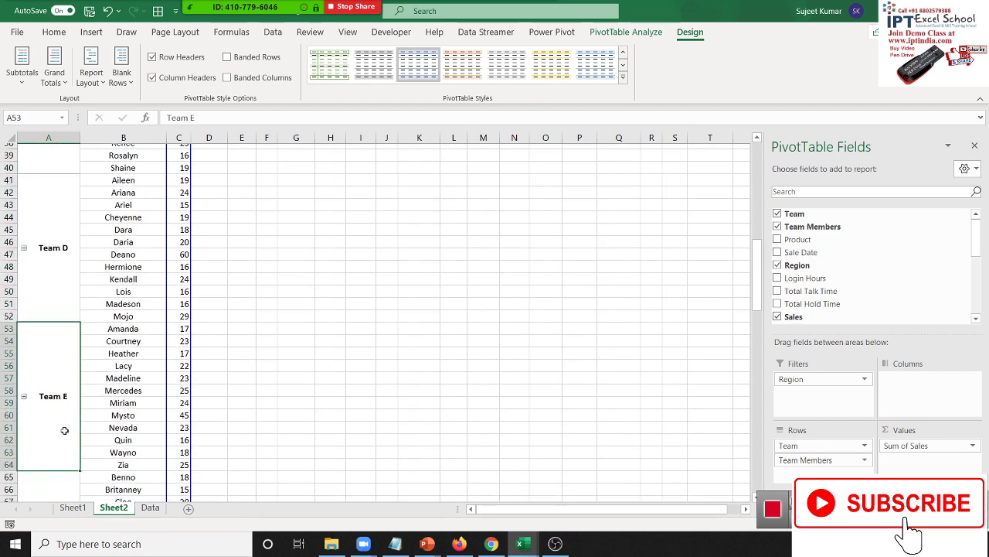
scroll(62, 431, down, 1)
click(60, 432)
scroll(61, 422, down, 5)
click(61, 423)
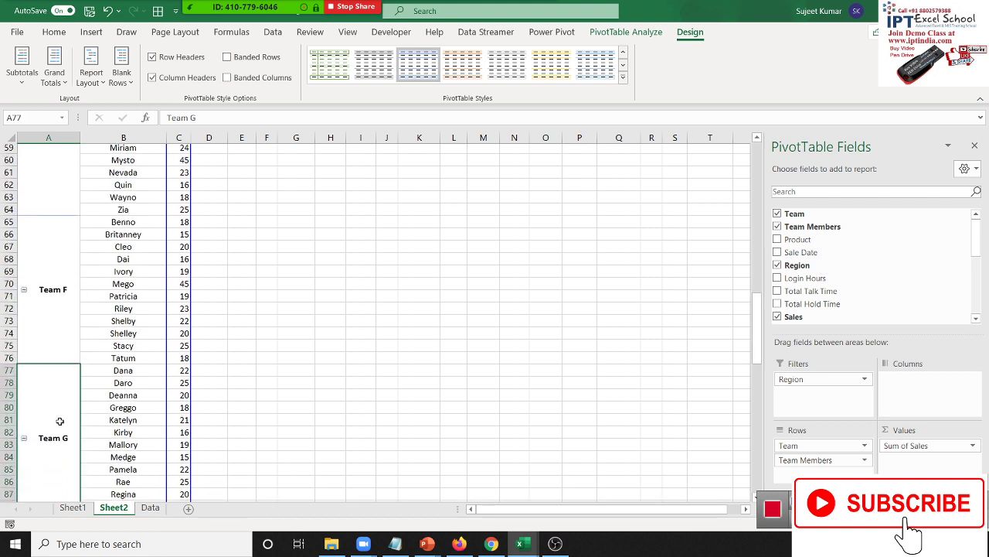
scroll(60, 422, down, 3)
click(59, 426)
scroll(61, 425, down, 3)
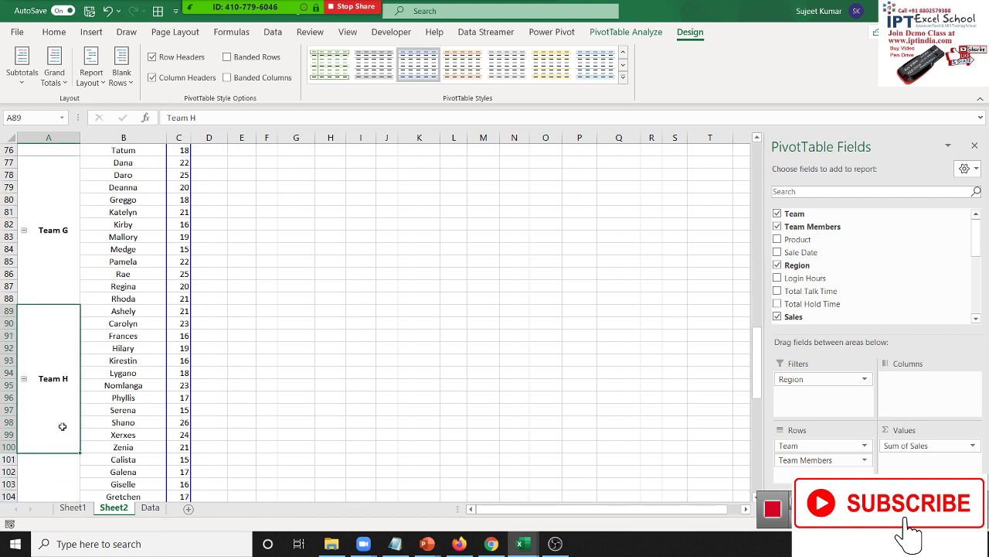
scroll(61, 424, down, 3)
click(59, 424)
scroll(62, 425, down, 4)
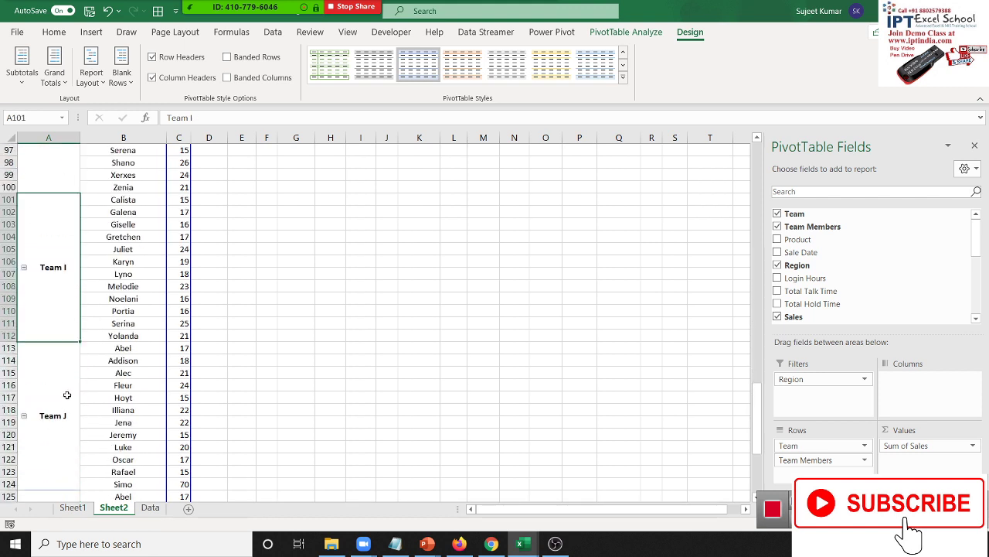
click(67, 405)
scroll(96, 346, up, 6)
scroll(96, 345, up, 12)
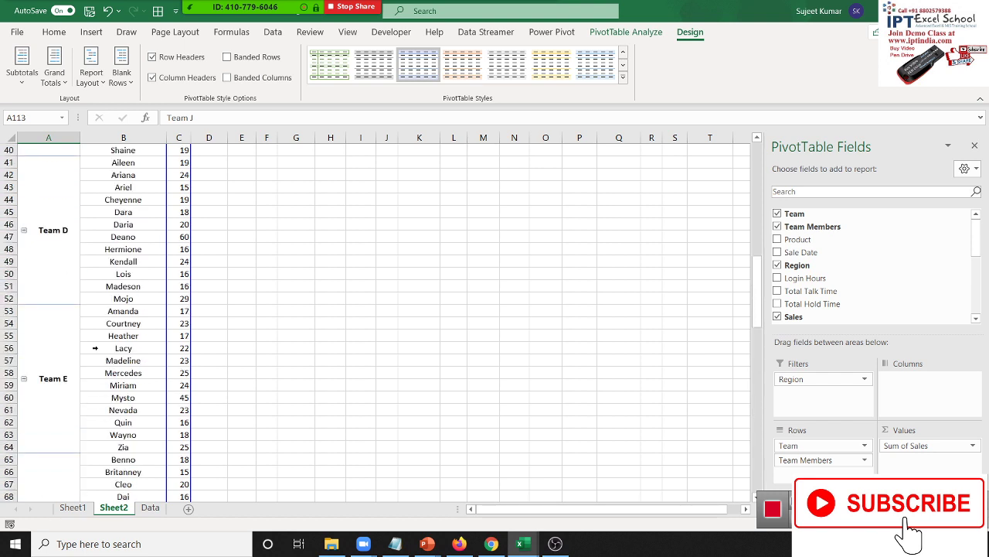
scroll(96, 347, up, 9)
scroll(95, 347, up, 5)
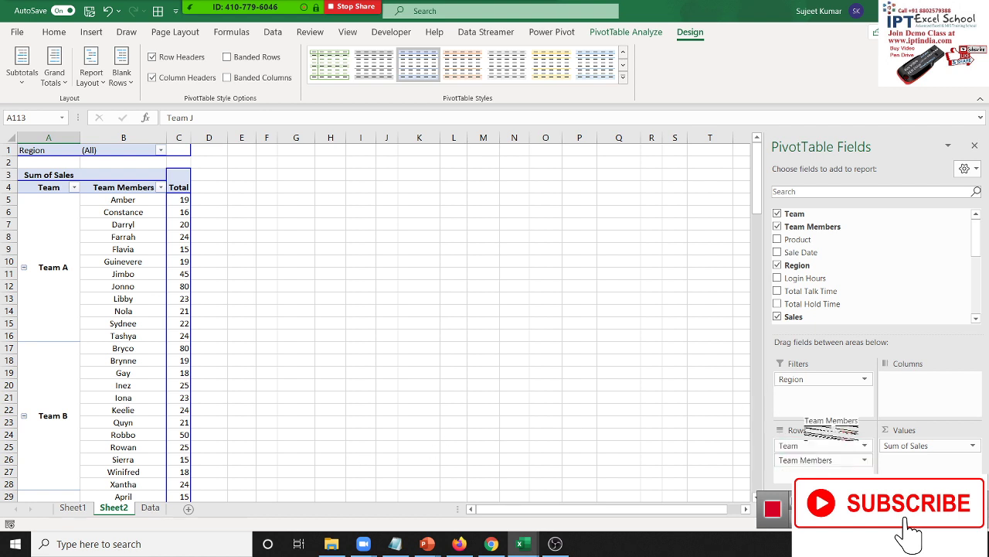
Remove Team Members from the pivot rows, check Team K's 206 total, and switch to the Data sheet
drag(821, 468, 858, 266)
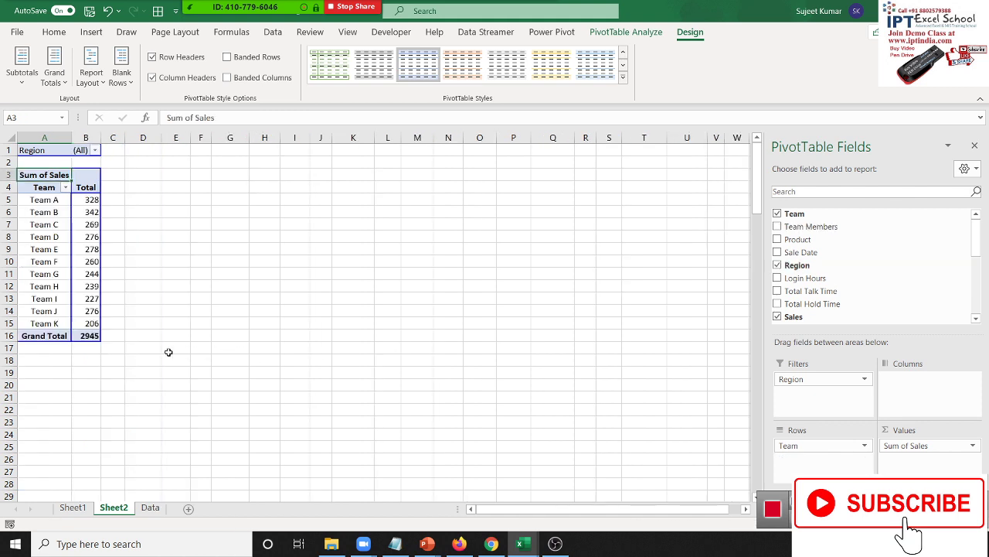
click(60, 323)
click(94, 323)
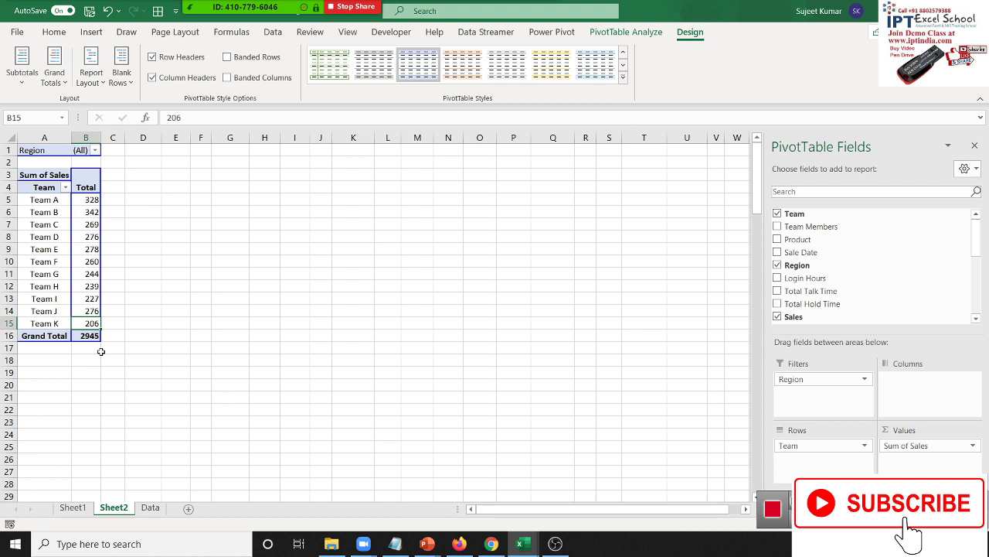
click(143, 508)
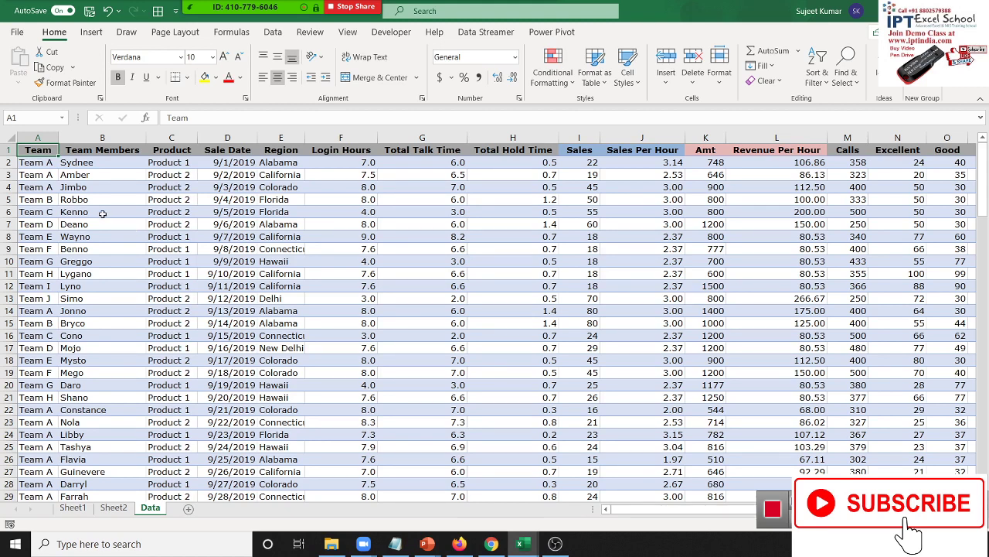
On Sheet2, drill into Team K's 206 total, then delete the resulting detail sheet
click(109, 510)
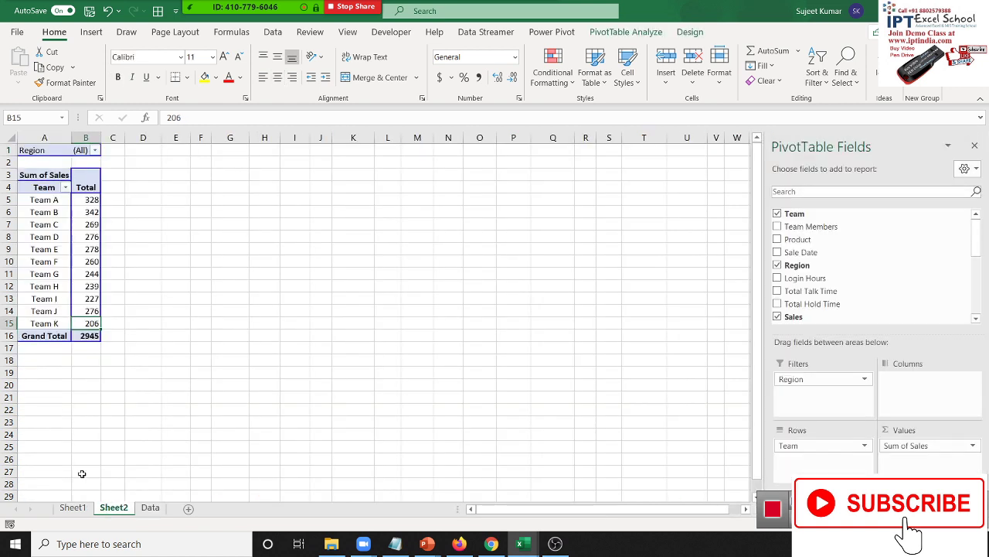
double_click(80, 323)
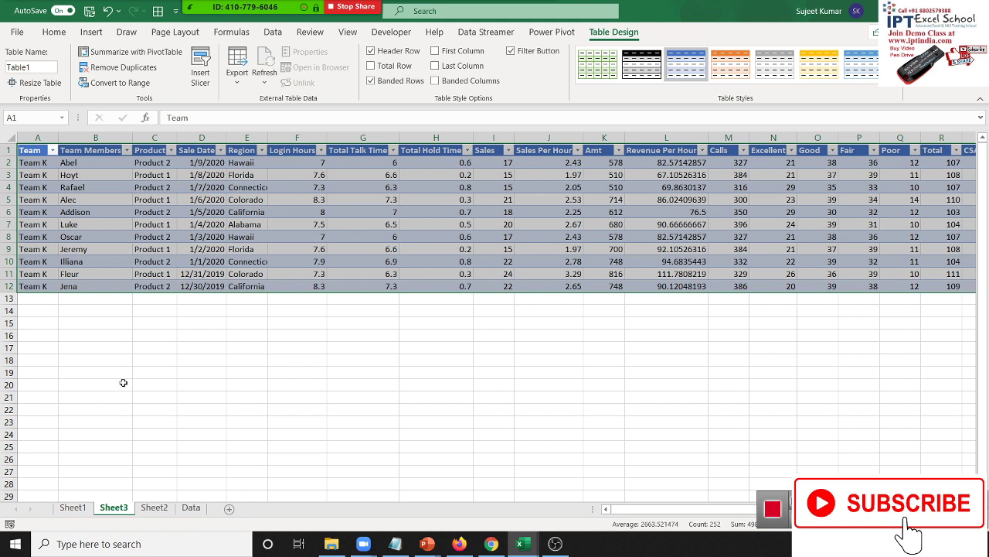
right_click(118, 512)
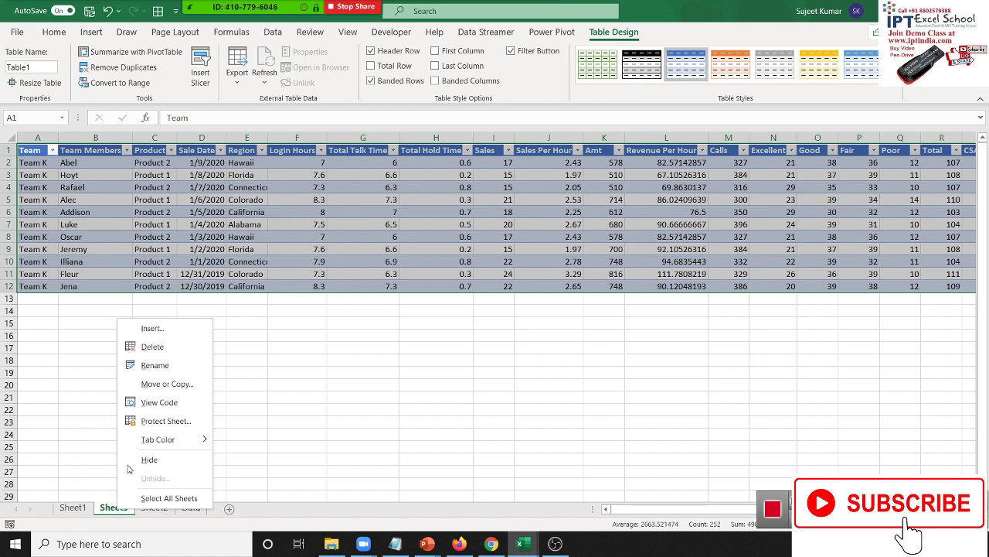
click(161, 347)
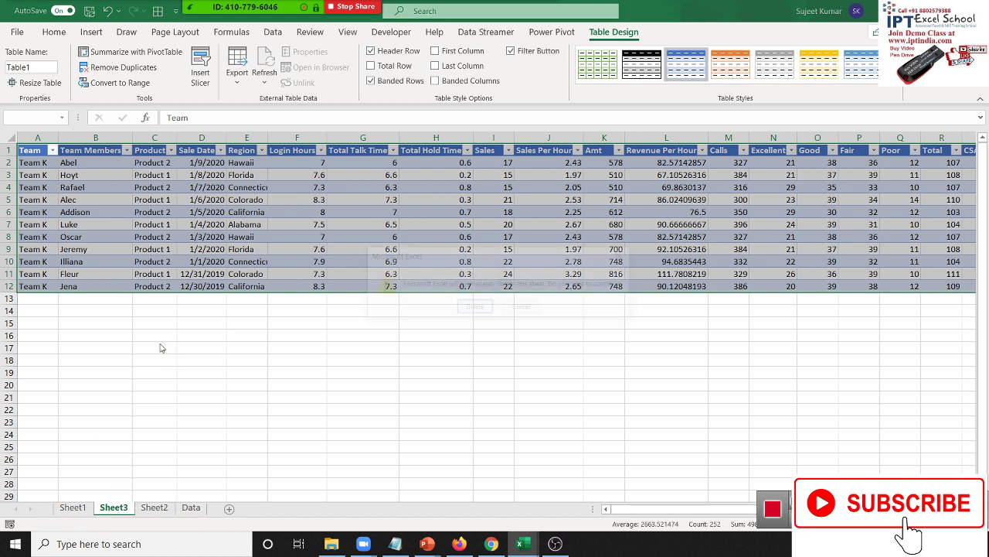
click(482, 306)
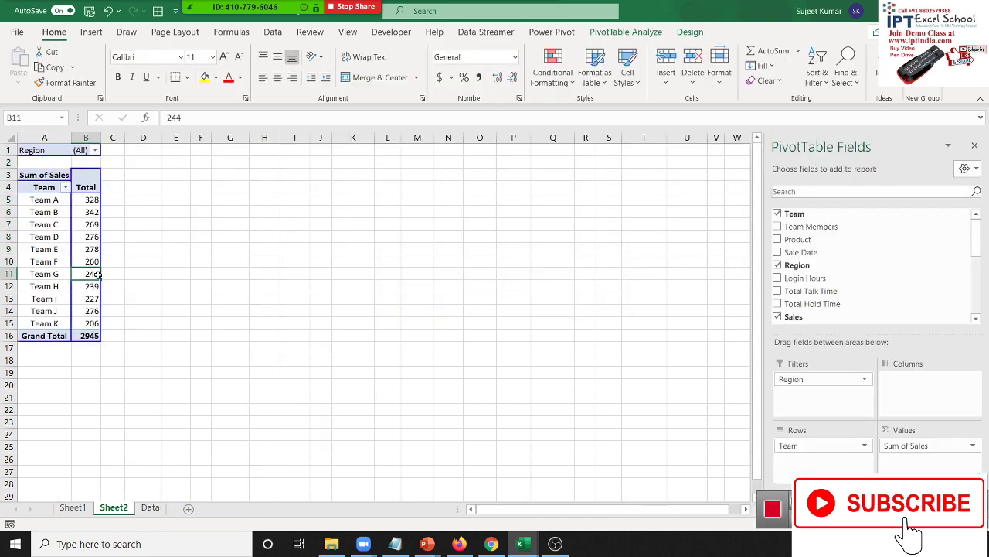
Drill into Team G's total and delete its Sheet4 detail sheet
double_click(97, 275)
right_click(122, 507)
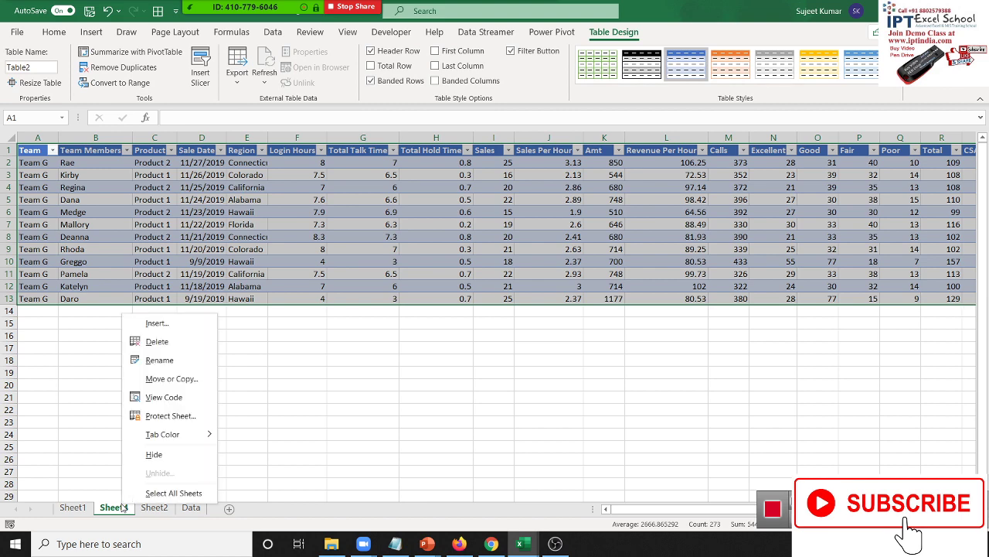
click(157, 341)
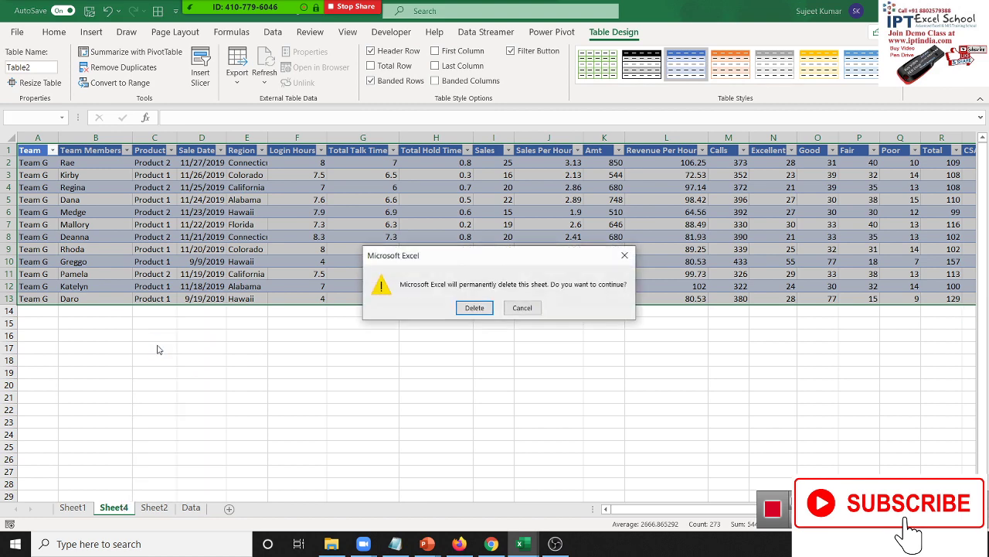
click(475, 307)
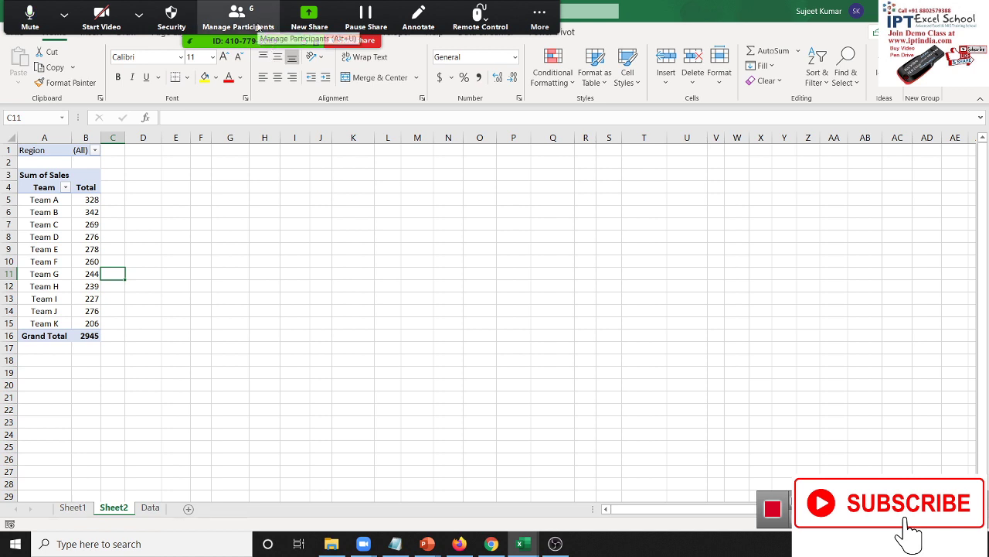
click(238, 17)
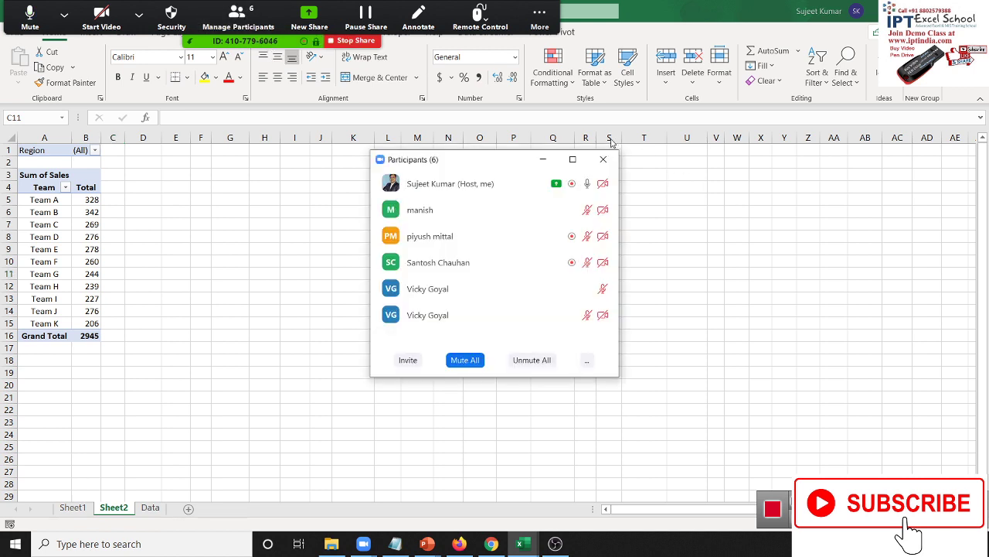
click(602, 160)
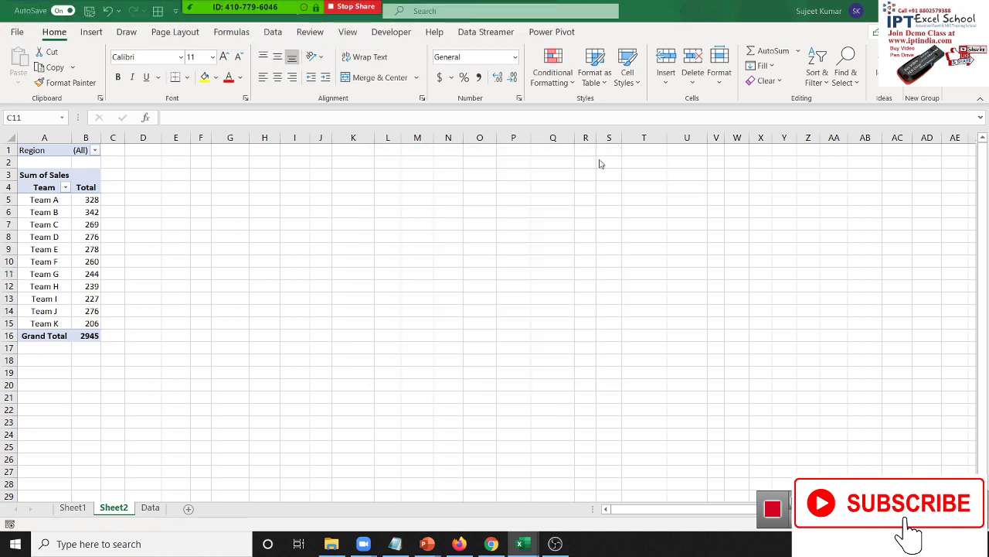
click(151, 517)
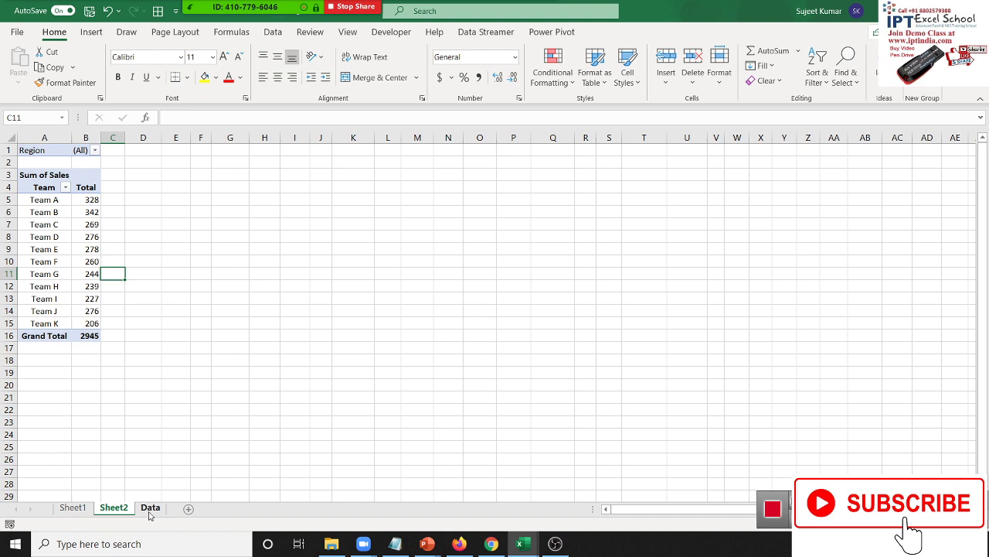
click(150, 513)
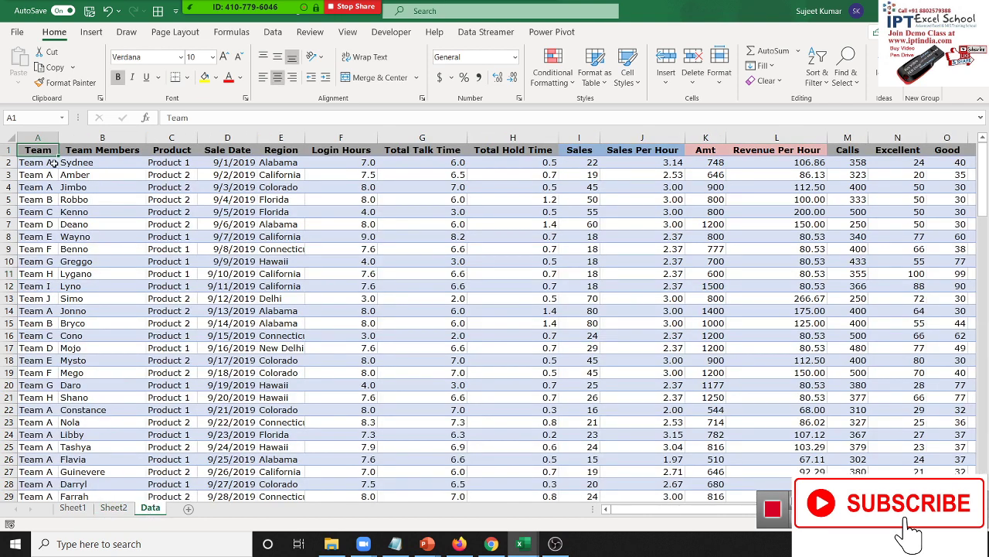
click(158, 174)
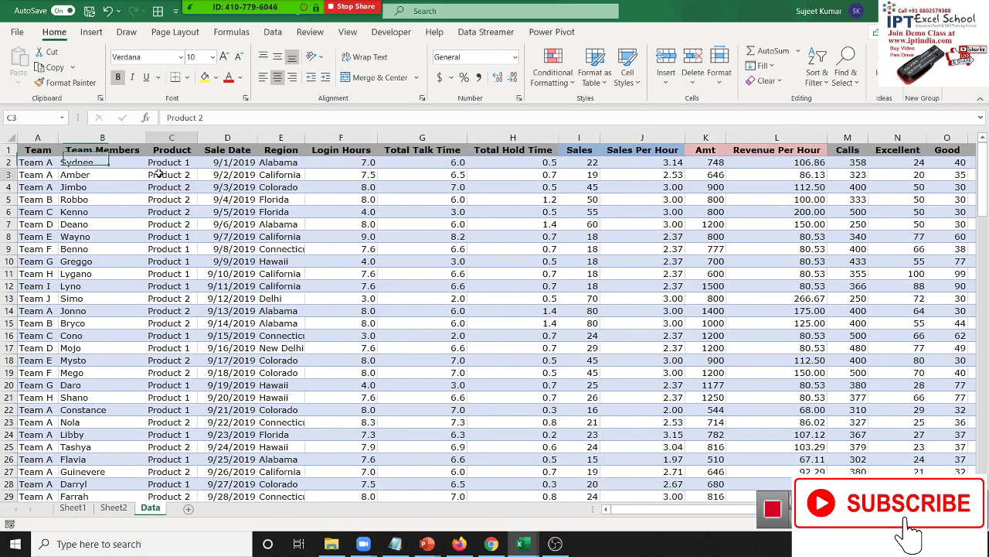
click(113, 507)
Untick Enable show details on the Data tab of PivotTable Options
right_click(68, 299)
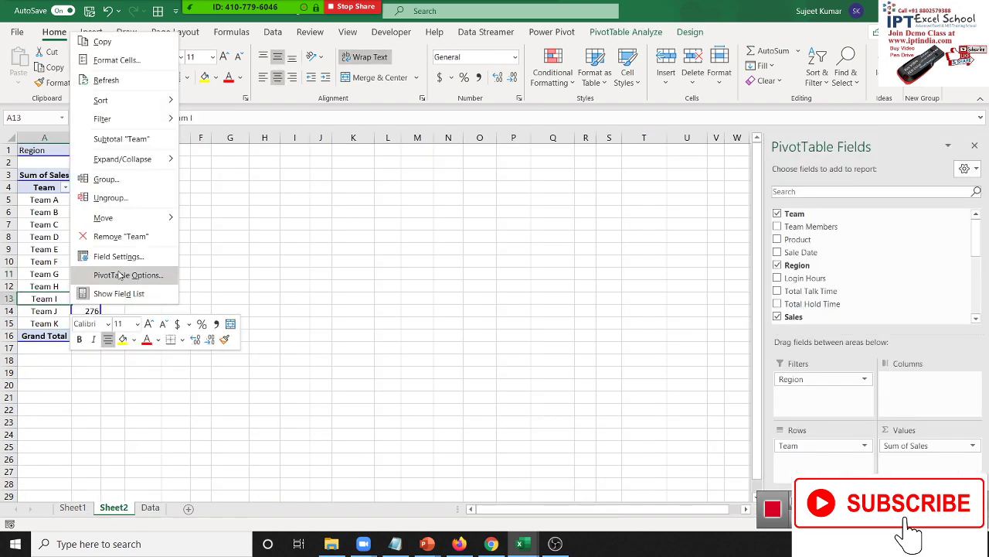
click(118, 270)
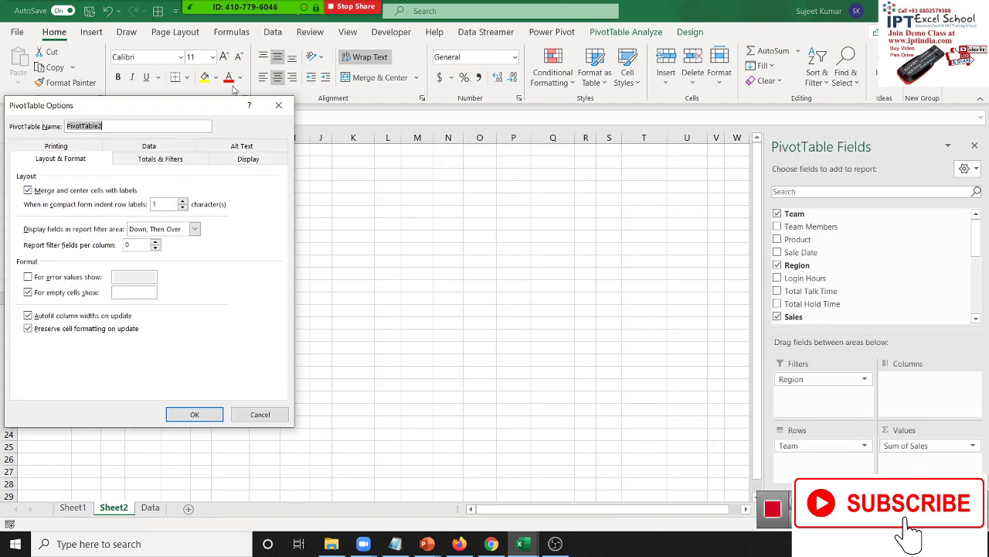
drag(219, 116, 385, 100)
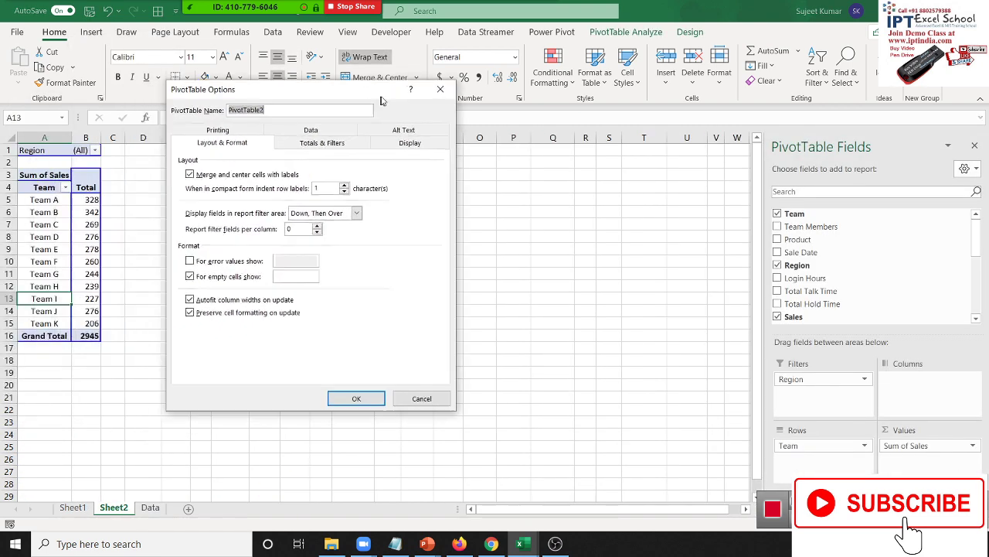
click(330, 141)
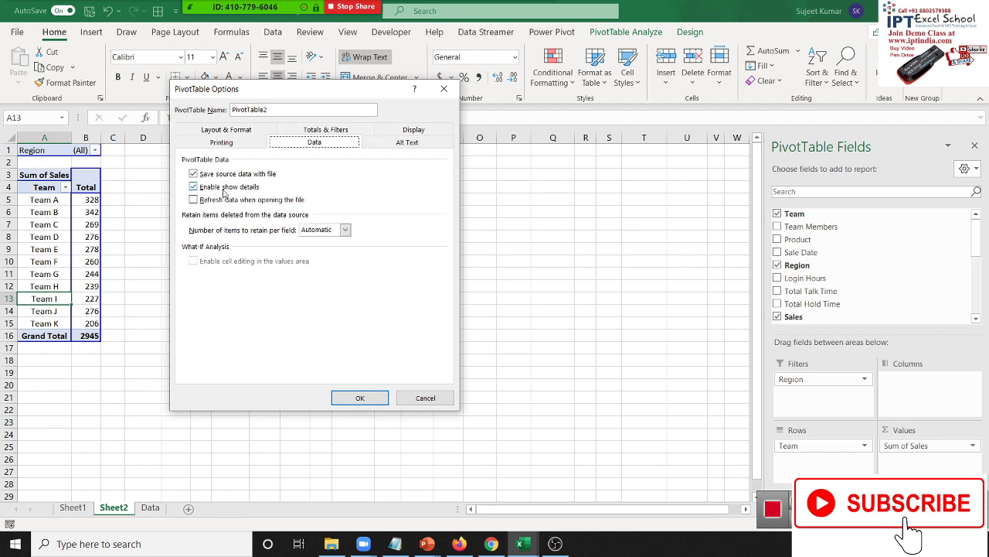
click(193, 187)
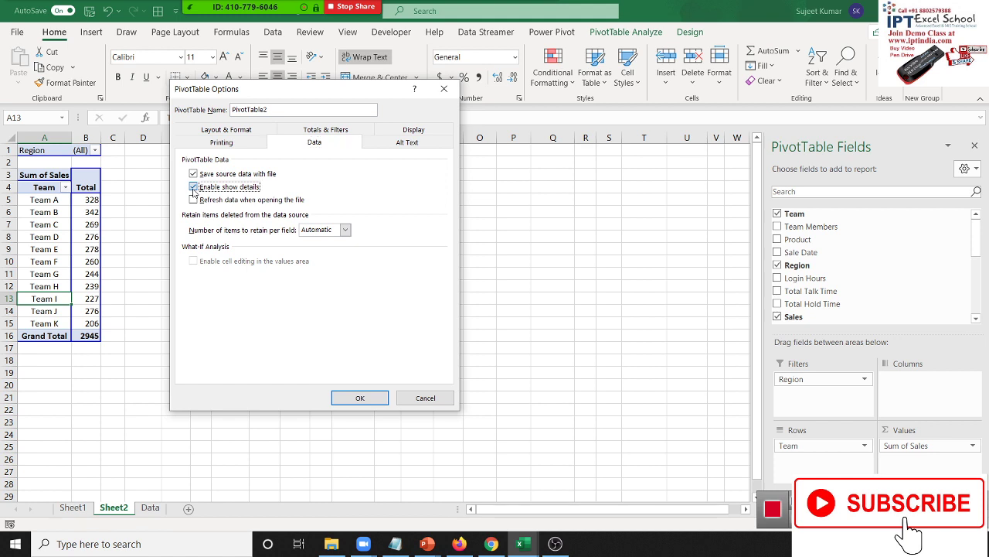
click(365, 399)
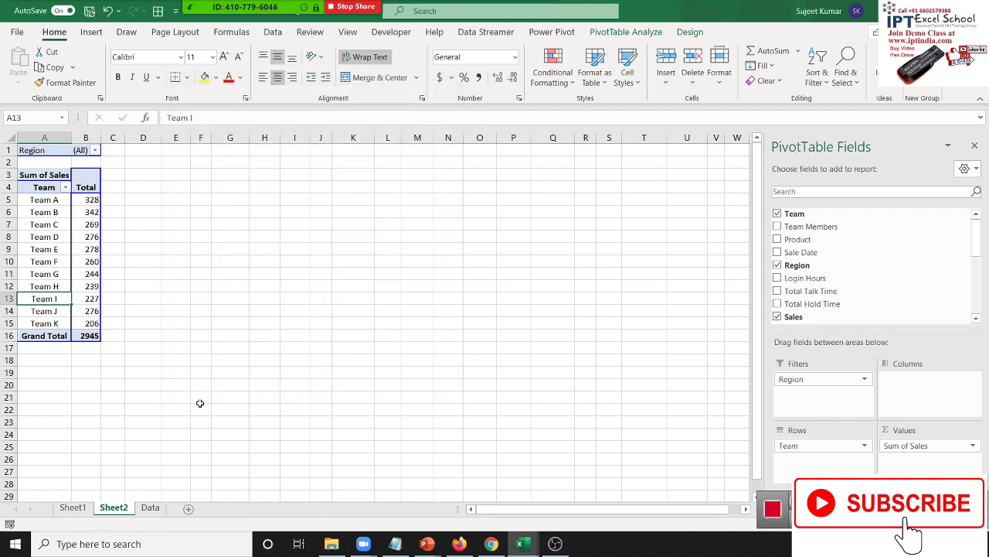
Test by double-clicking Team E's 278 total and dismiss the refusal warnings
double_click(85, 249)
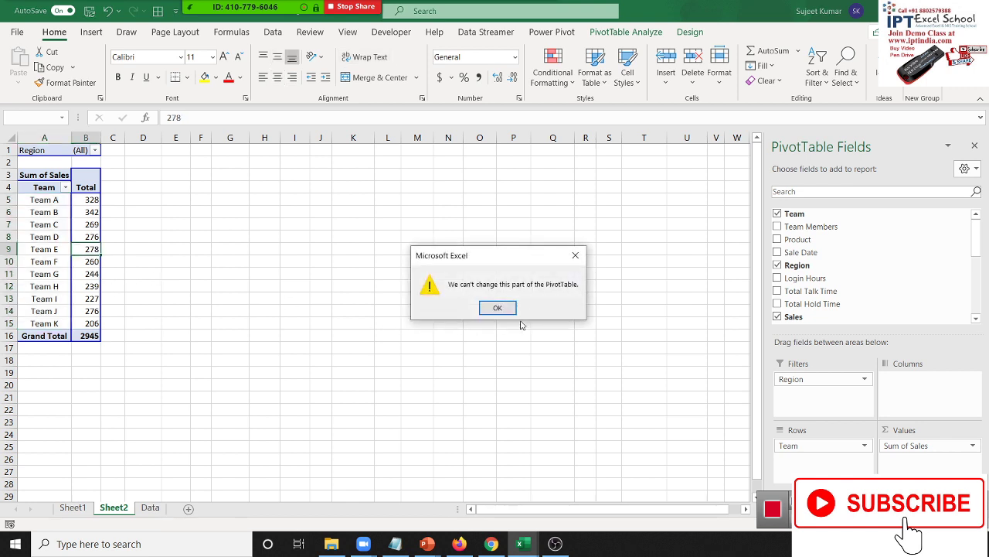
click(501, 308)
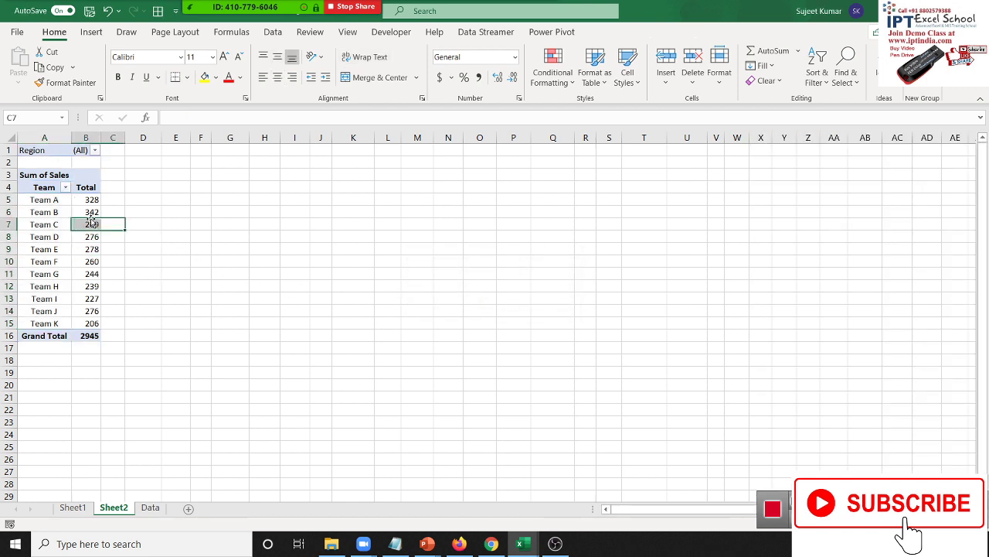
click(91, 249)
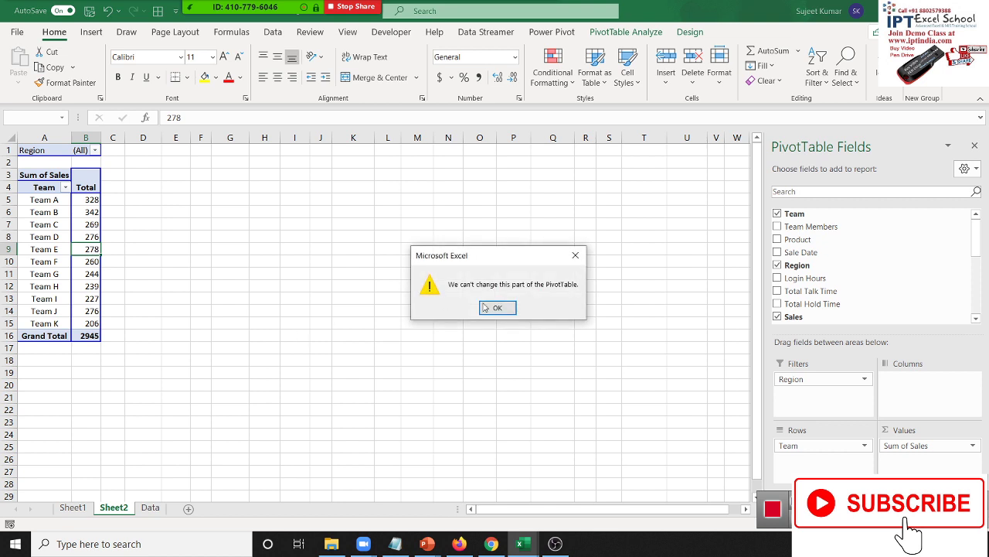
click(500, 308)
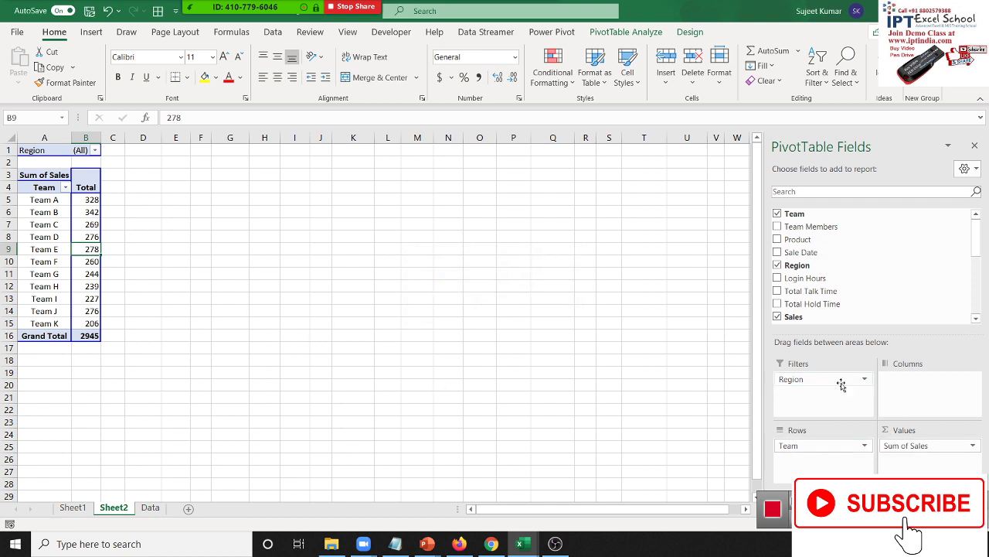
Replace the Region filter with a Product report filter set to Product 1
drag(839, 380, 910, 345)
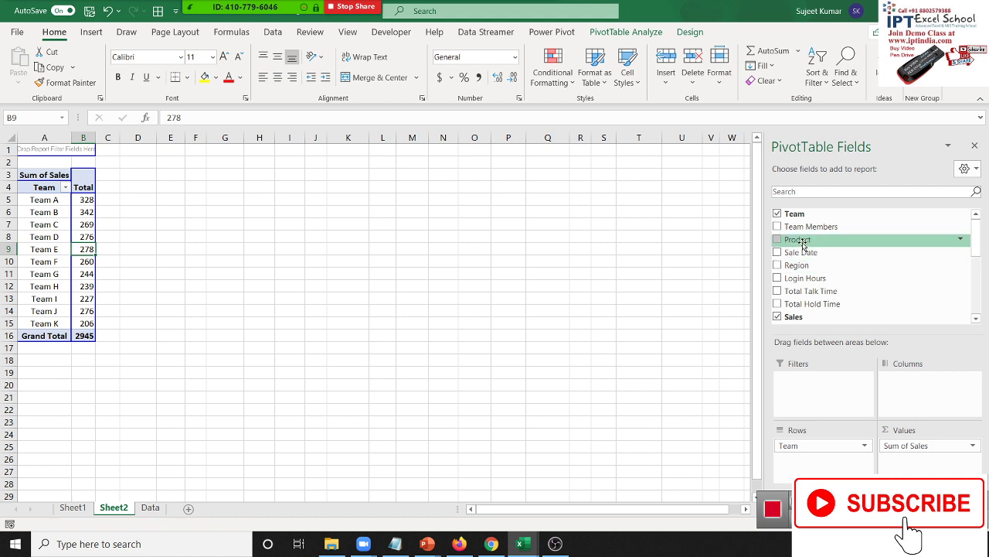
drag(803, 240, 824, 383)
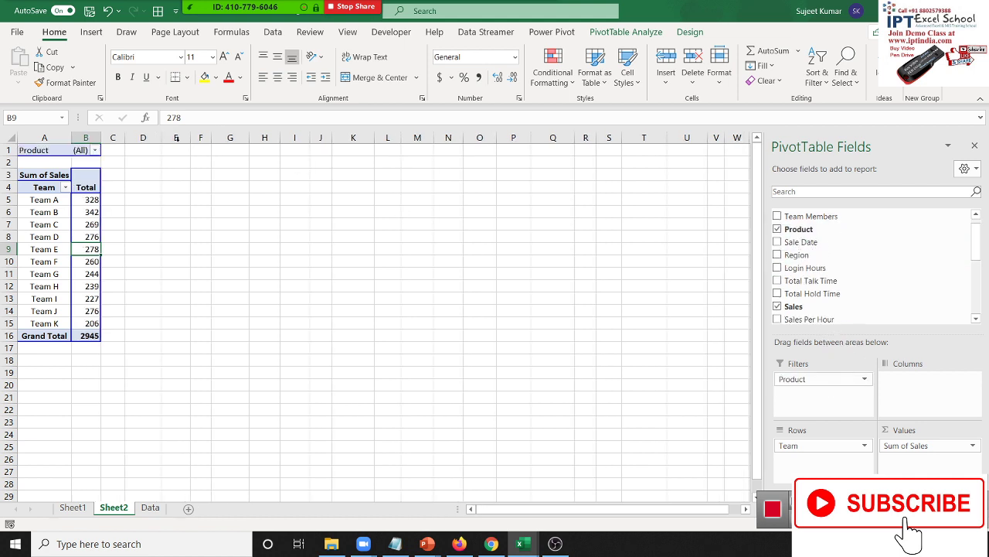
click(94, 150)
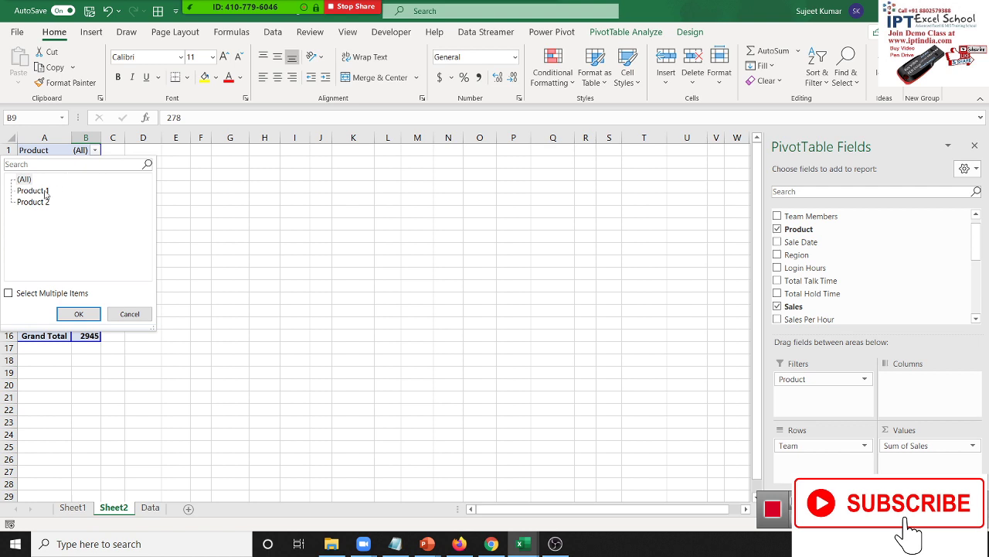
click(45, 192)
click(78, 314)
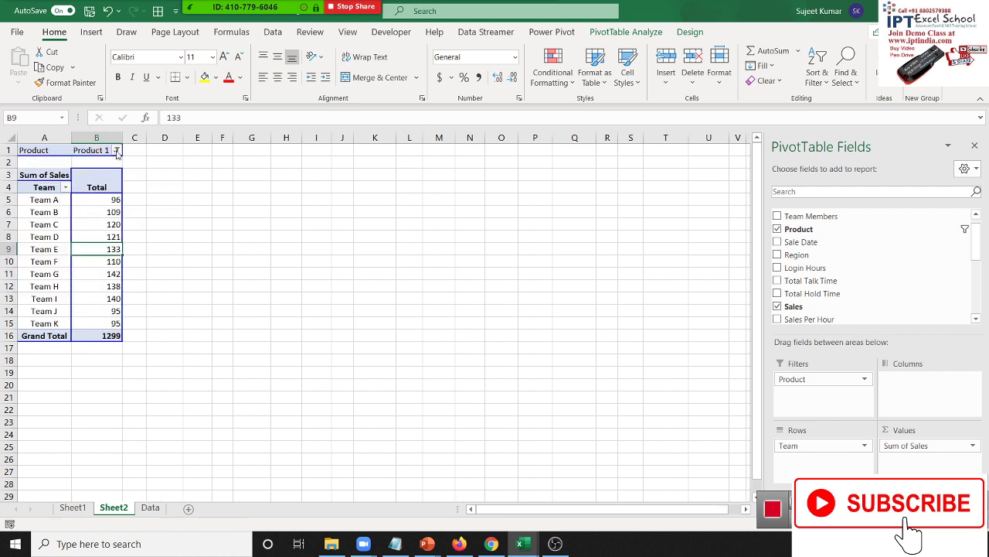
Try Product 2, return to Product 1 (Grand Total 1299), then minimise to the desktop
click(117, 150)
click(51, 203)
click(90, 311)
click(116, 150)
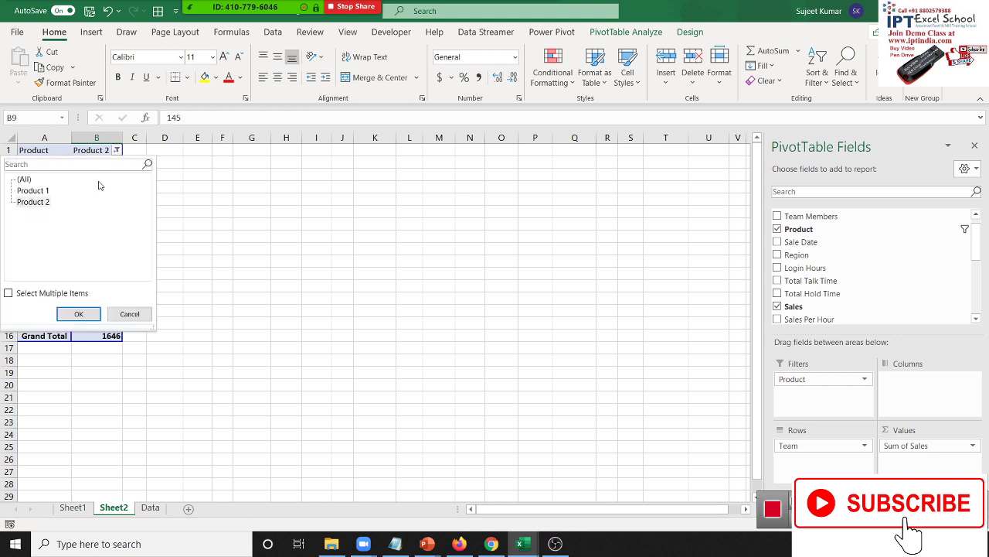
click(48, 193)
click(82, 313)
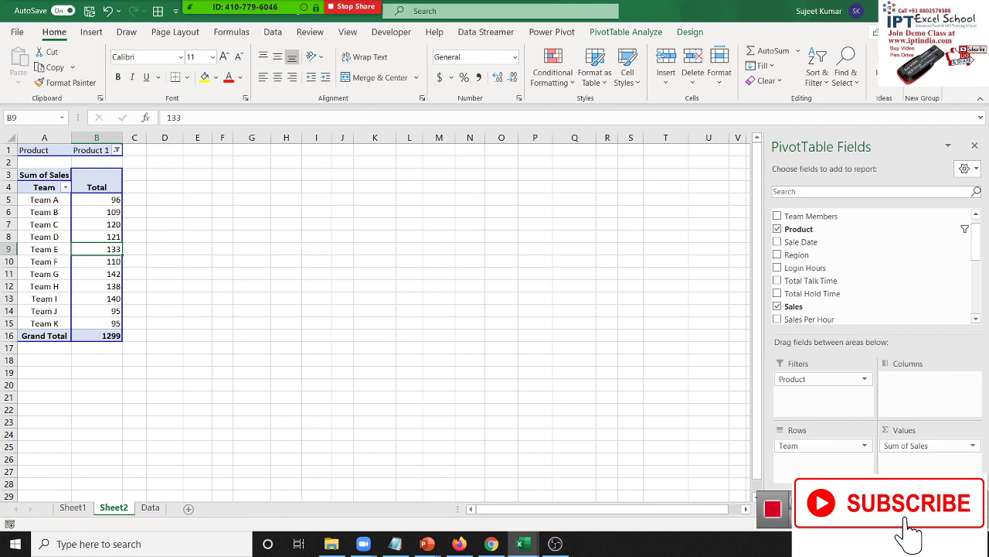
key(super+d)
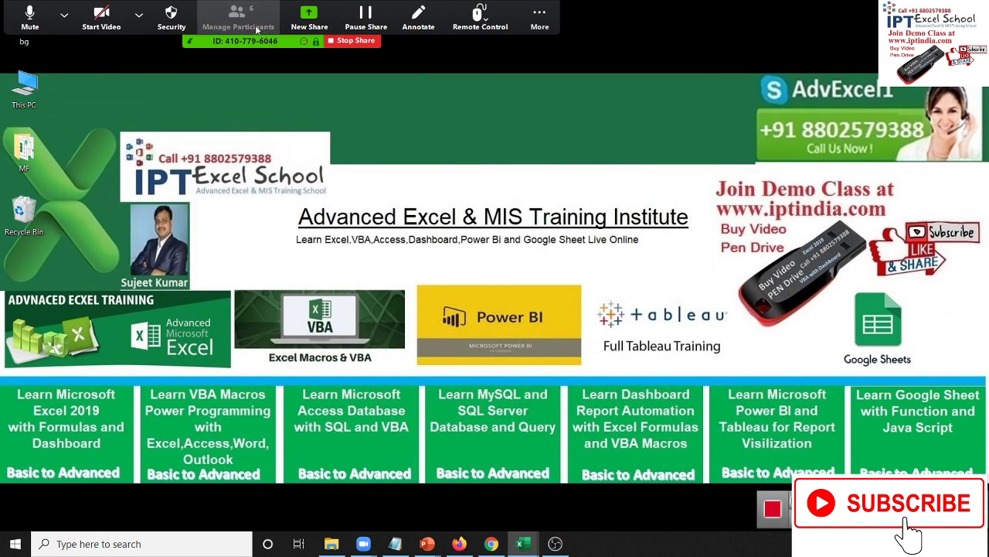
Show Zoom's list of six participants and bring Chrome to the front
click(238, 17)
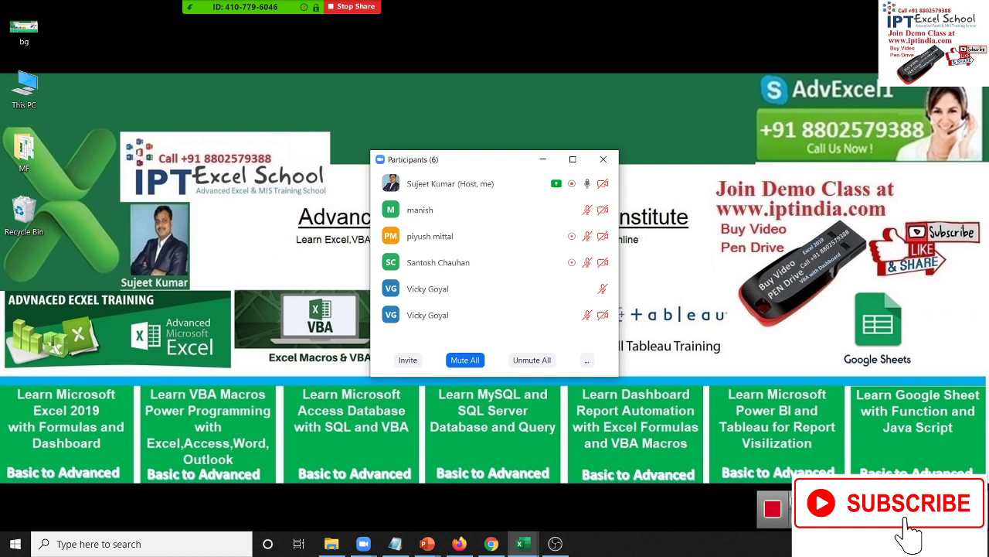
click(773, 510)
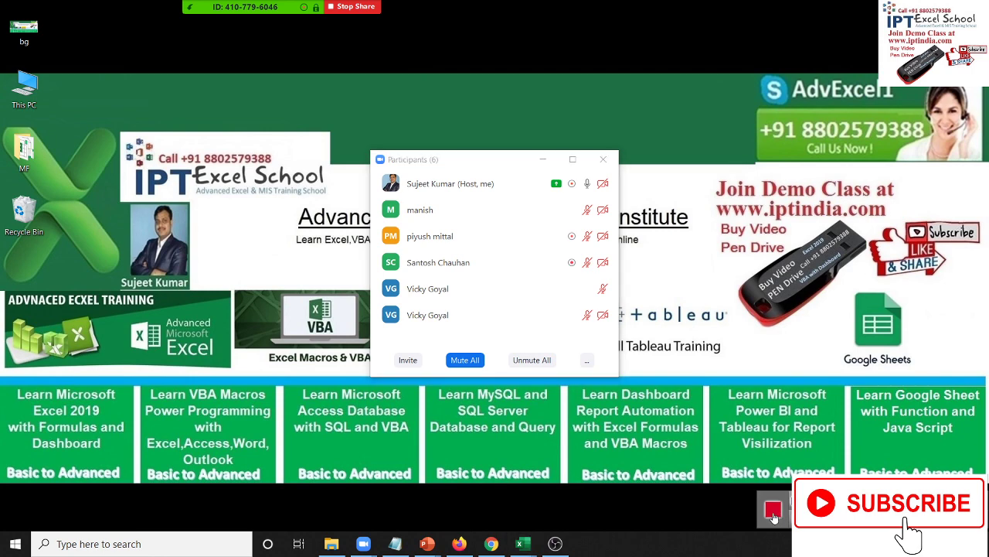
click(492, 543)
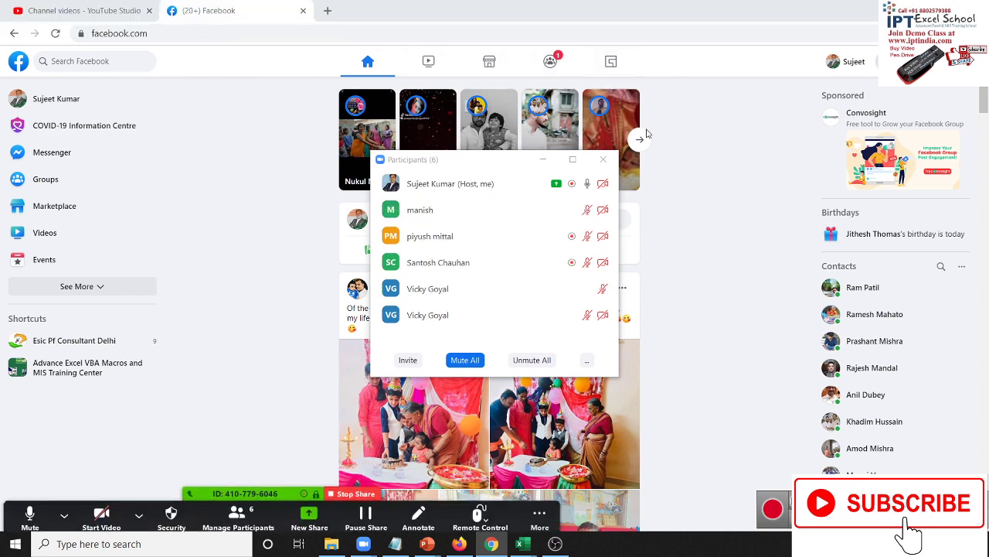
Close the participants list and load web.whatsapp.com in a new Chrome tab via 'we'
click(603, 159)
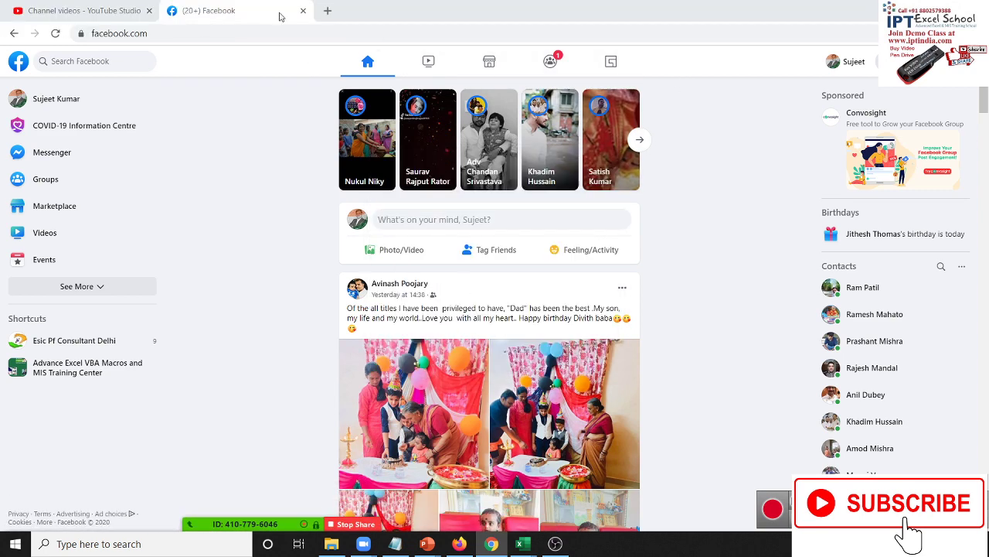
click(327, 11)
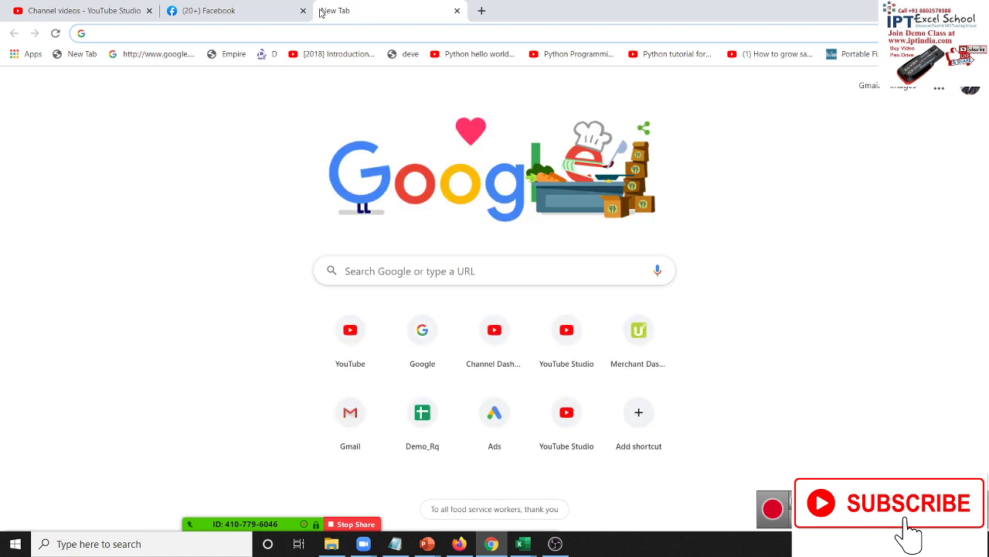
text(we)
key(Return)
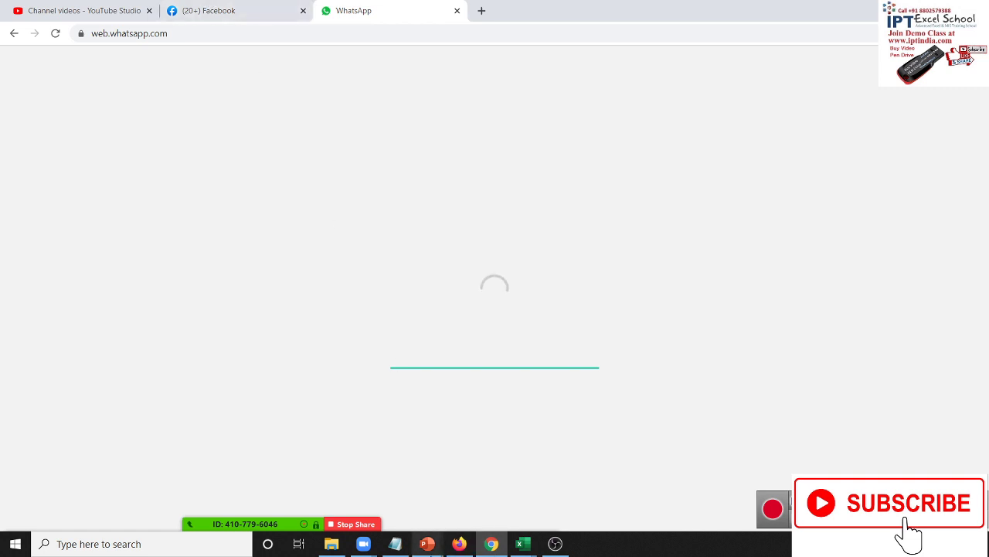
Send the Excel 365 course email in Gmail, open another account, then return to WhatsApp Web
click(448, 548)
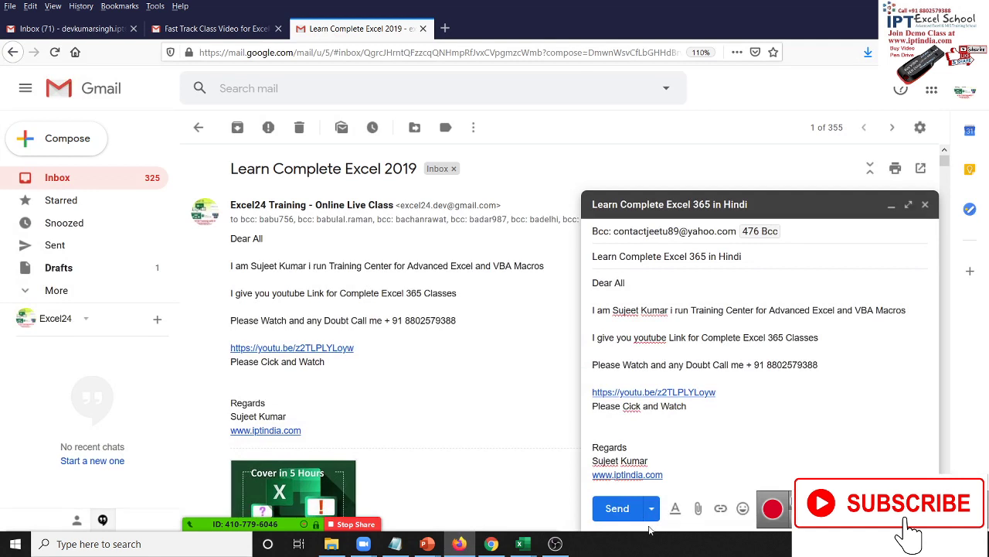
click(618, 508)
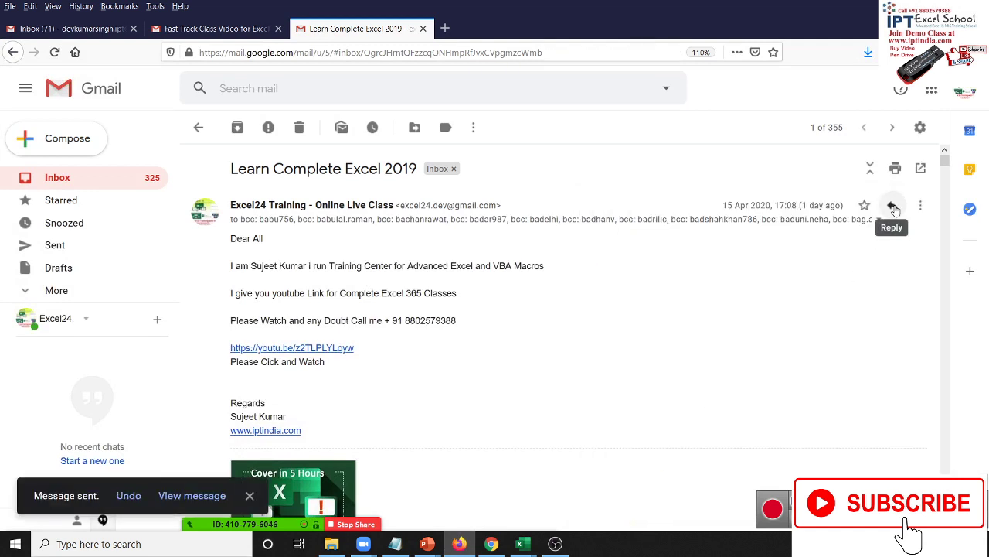
click(960, 97)
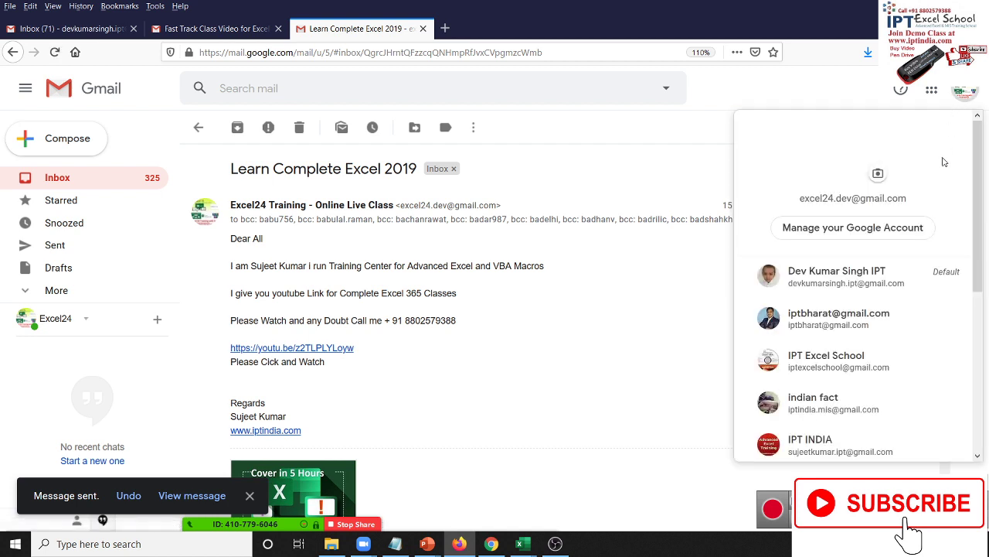
click(847, 373)
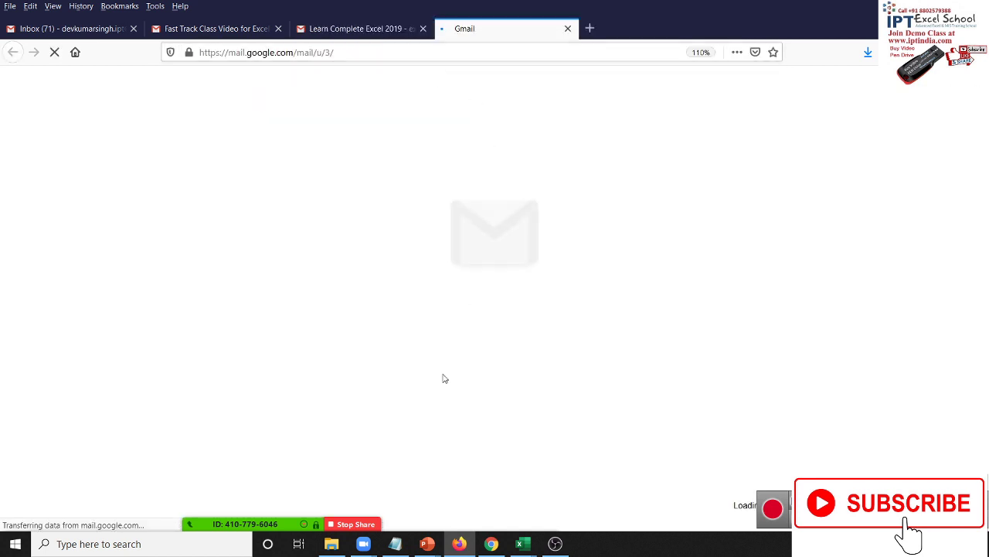
click(495, 546)
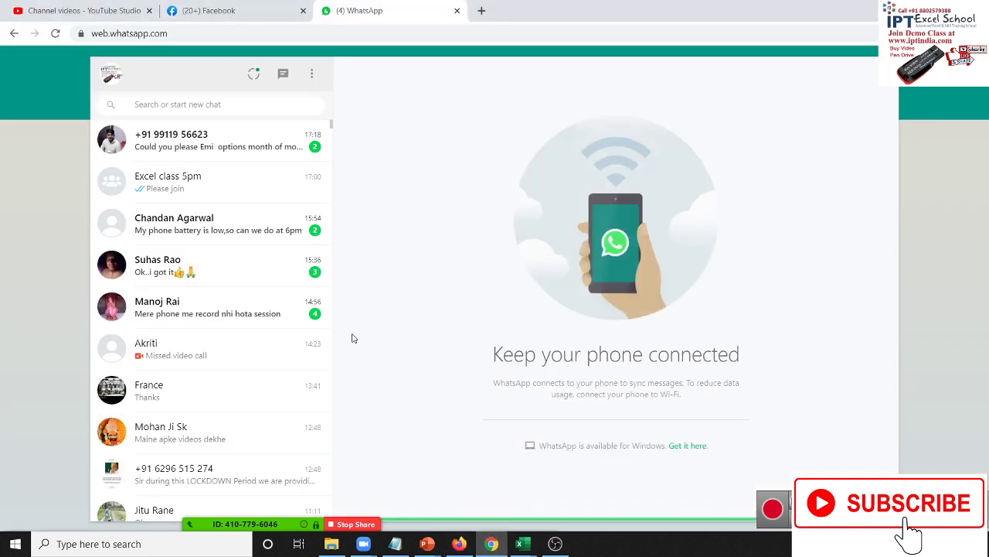
Open the Excel class 5pm group chat and bring up its document attachment picker
click(165, 176)
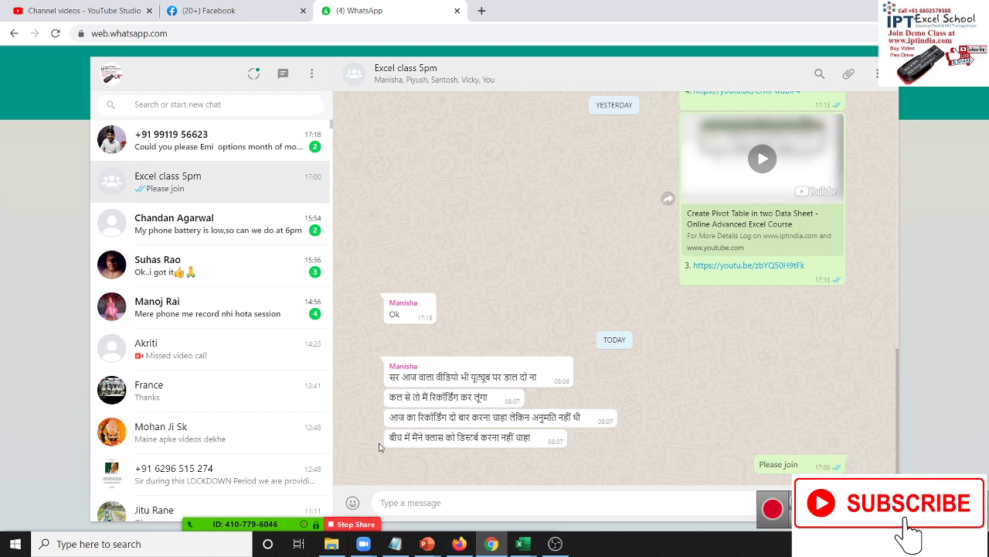
key(super+d)
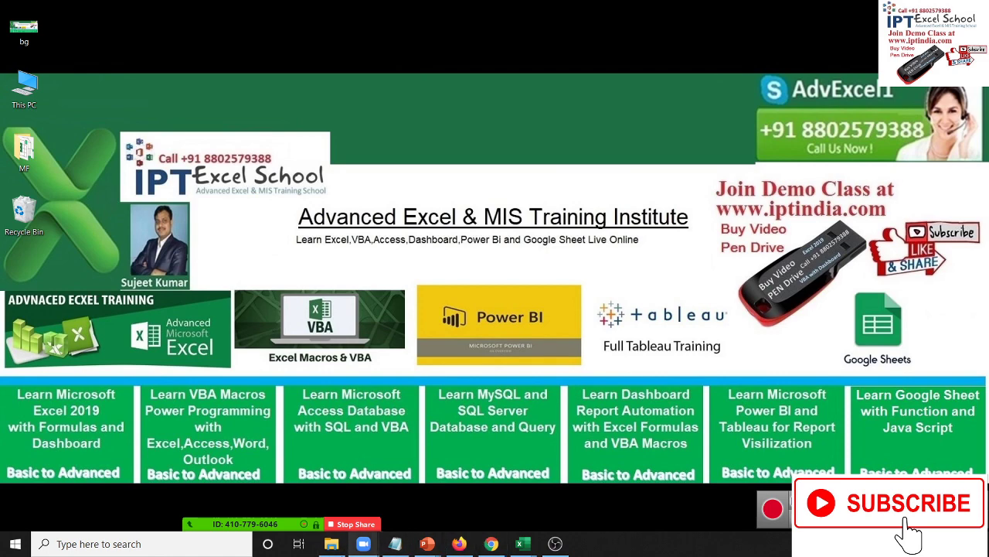
click(331, 544)
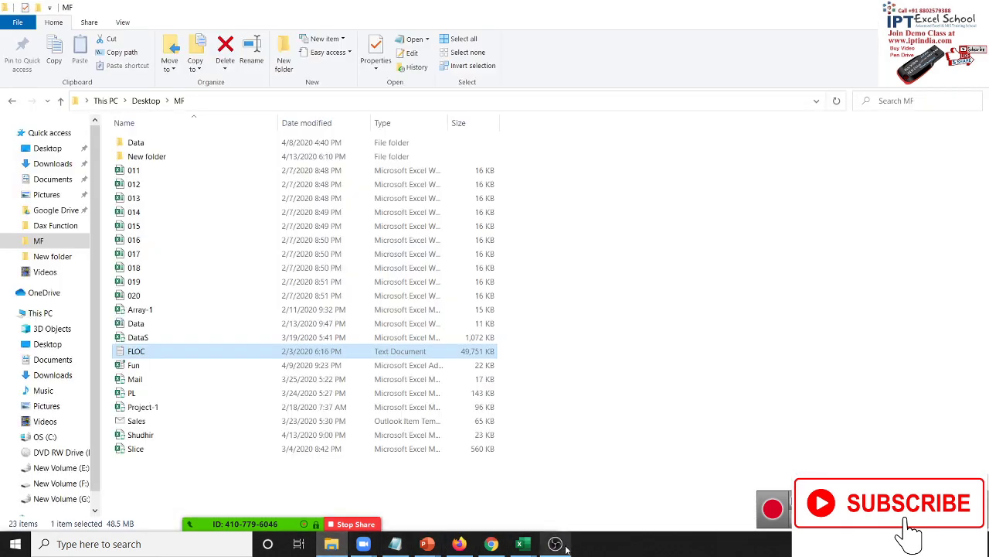
click(490, 544)
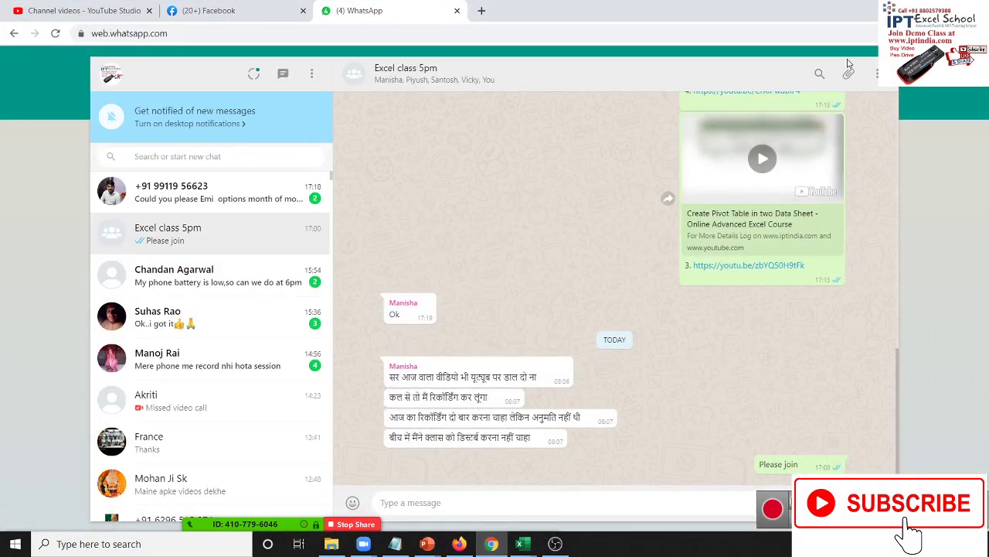
click(847, 75)
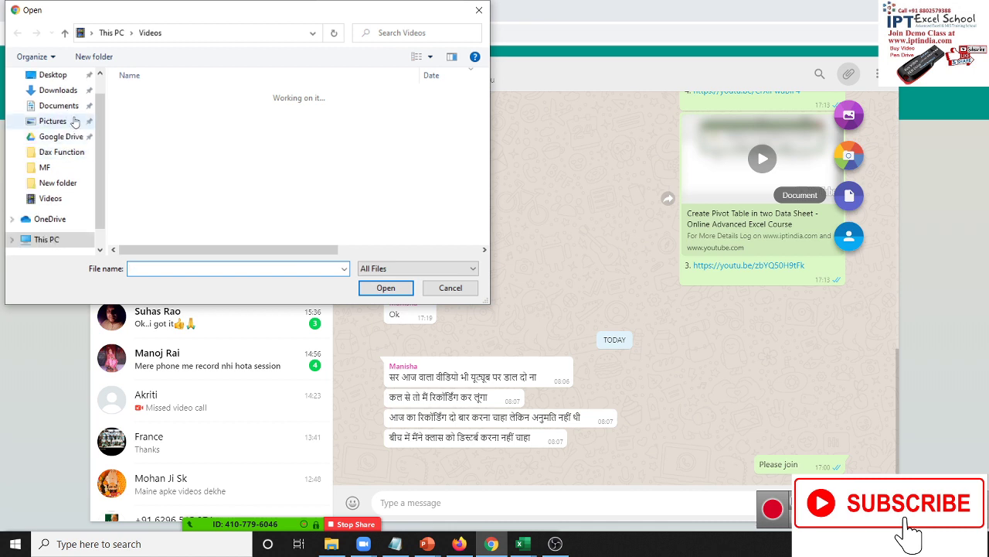
Send DataS.xlsm from Desktop > MF to the Excel class 5pm group, then show the desktop
click(67, 81)
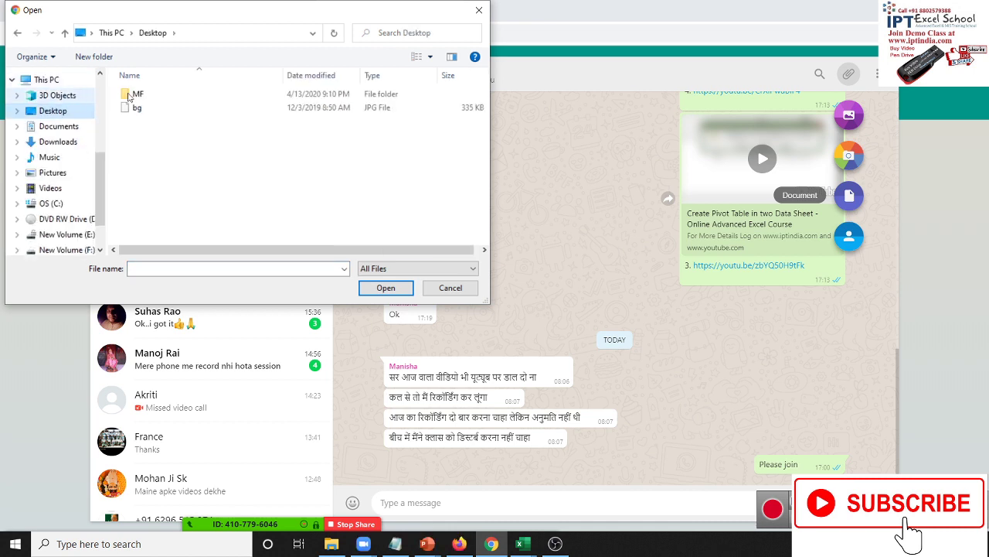
double_click(135, 94)
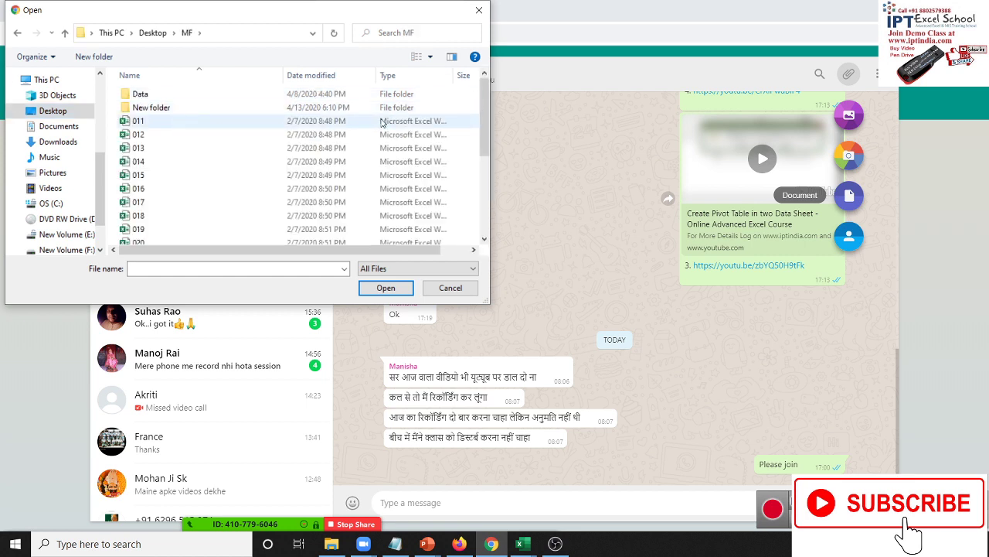
drag(487, 110, 491, 190)
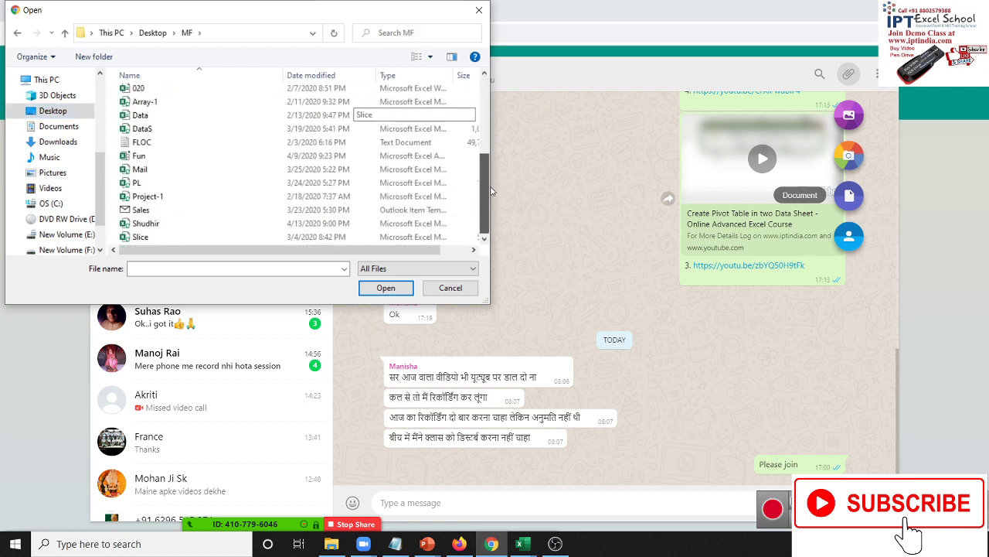
click(402, 128)
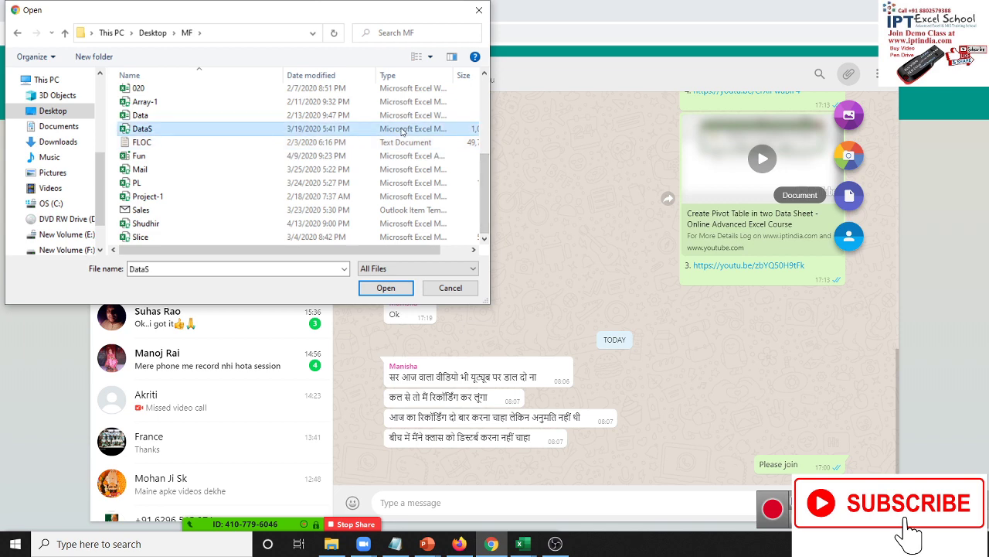
click(386, 288)
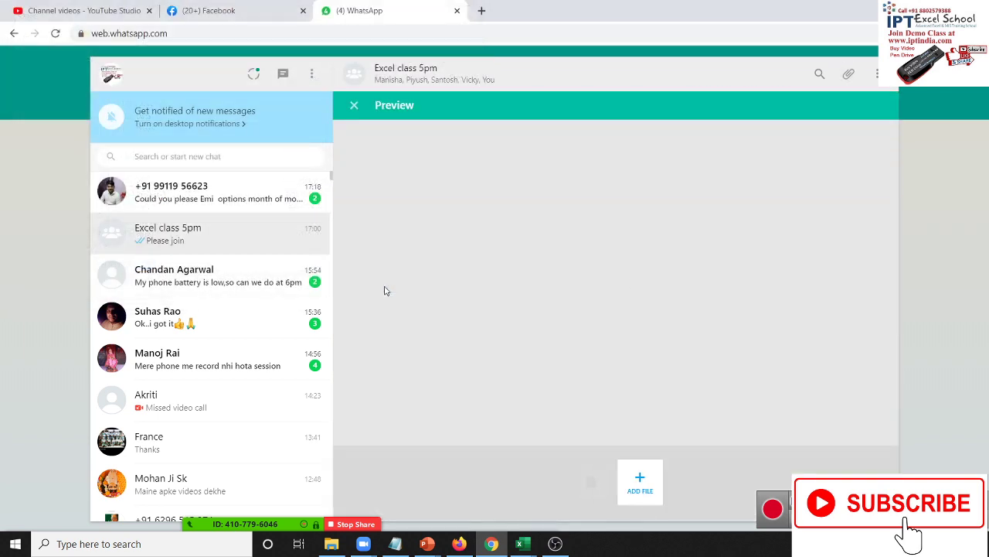
click(857, 443)
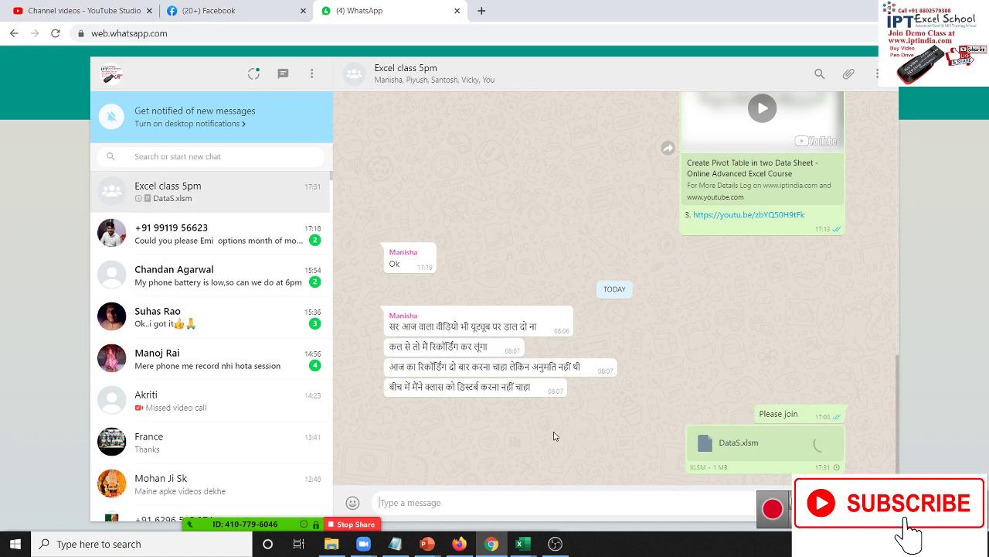
key(super+d)
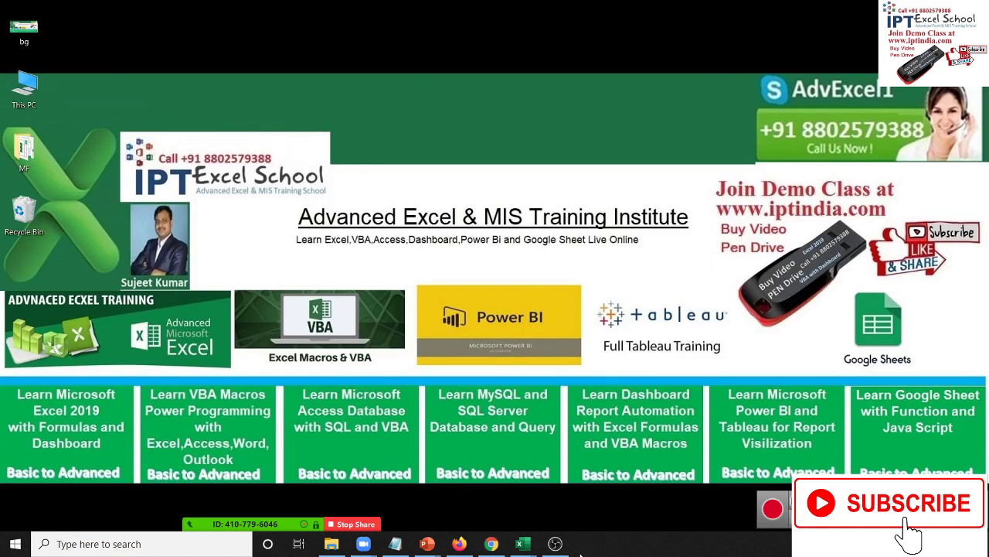